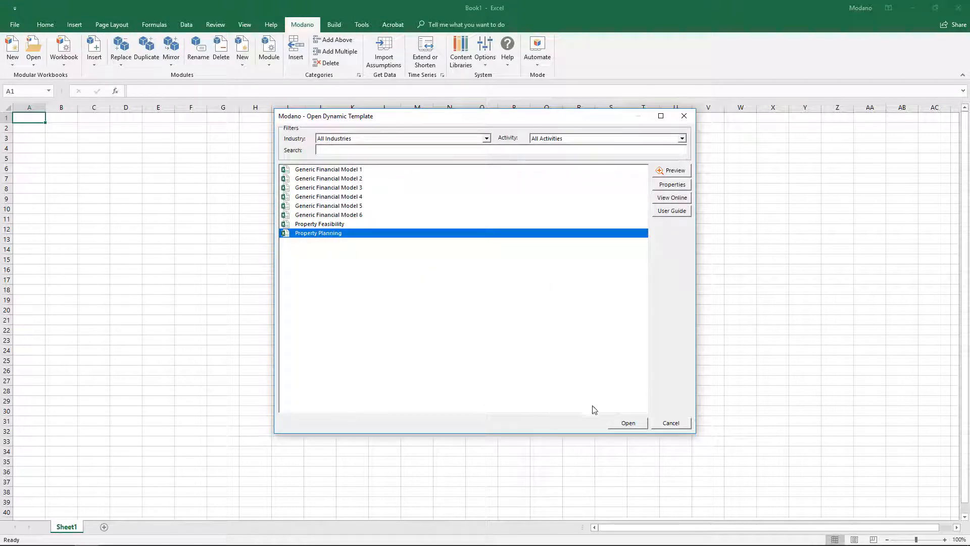
Step: Open the Property Planning dynamic template and bring up the Project Manager for the new workbook
left_click(620, 423)
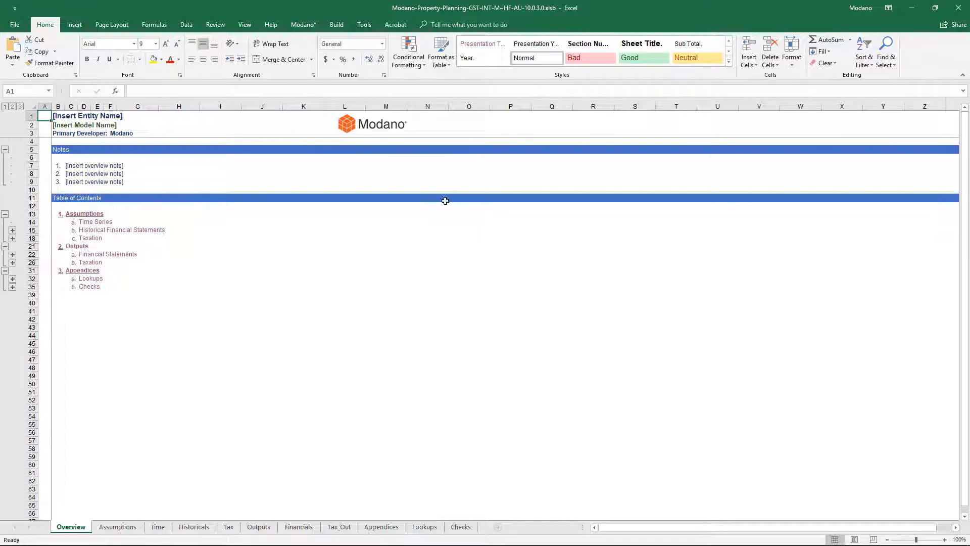
left_click(337, 25)
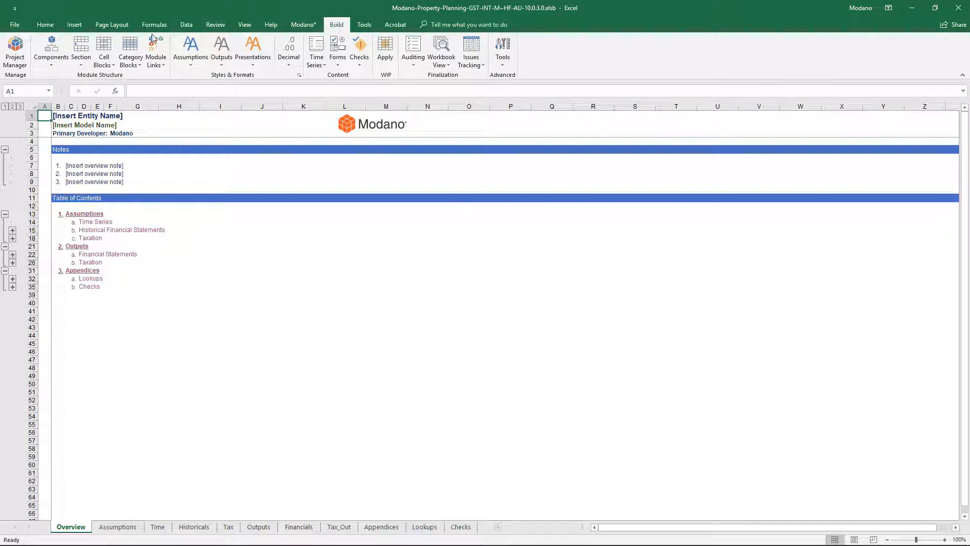
left_click(20, 48)
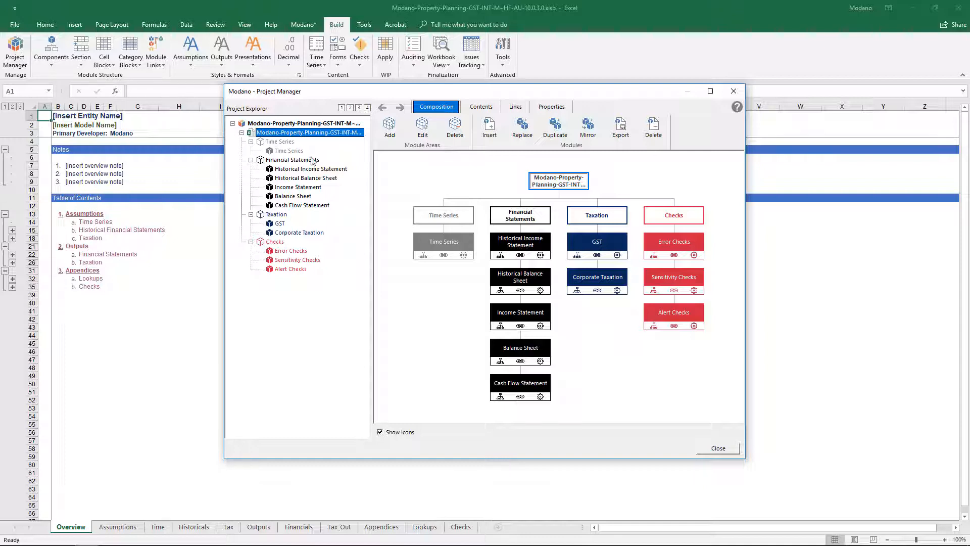
Step: Duplicate the Income Statement module once within the Financial Statements area
left_click(519, 313)
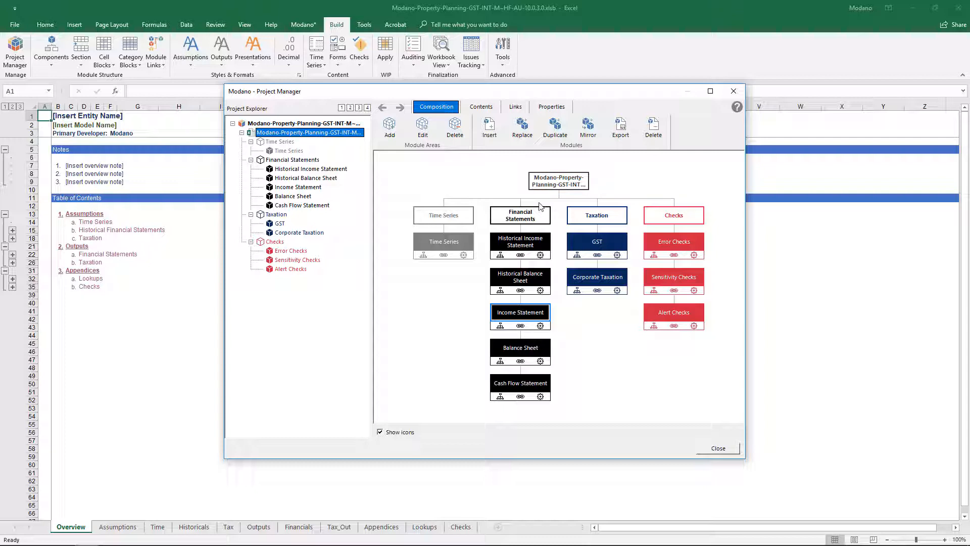
left_click(556, 130)
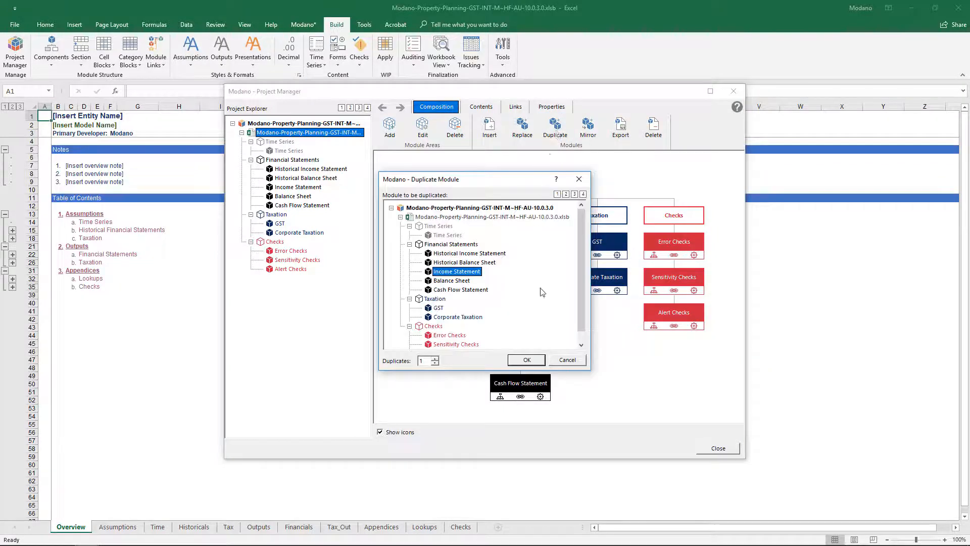
left_click(519, 360)
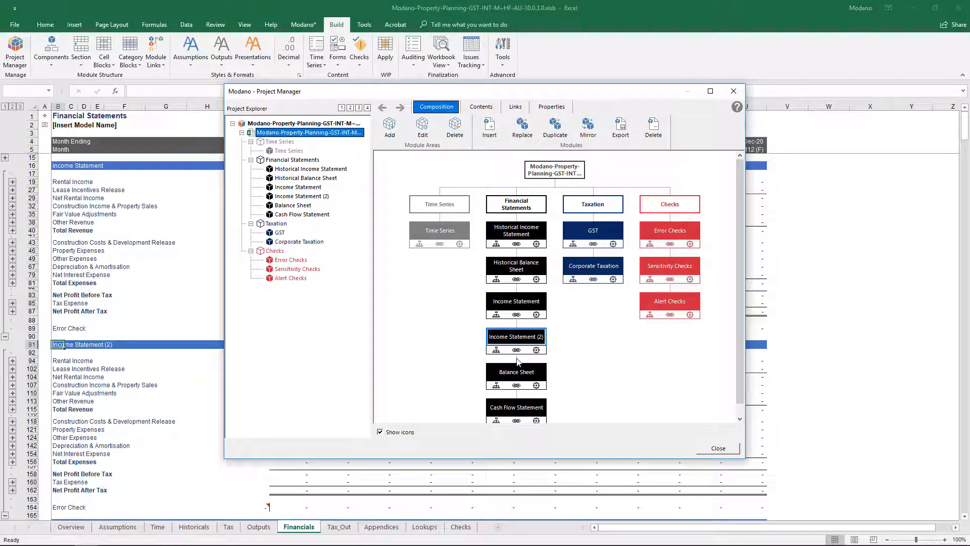
Step: Rename the original Income Statement module as Construction Co. and its duplicate as Marketing Co
key("F2")
type("Con")
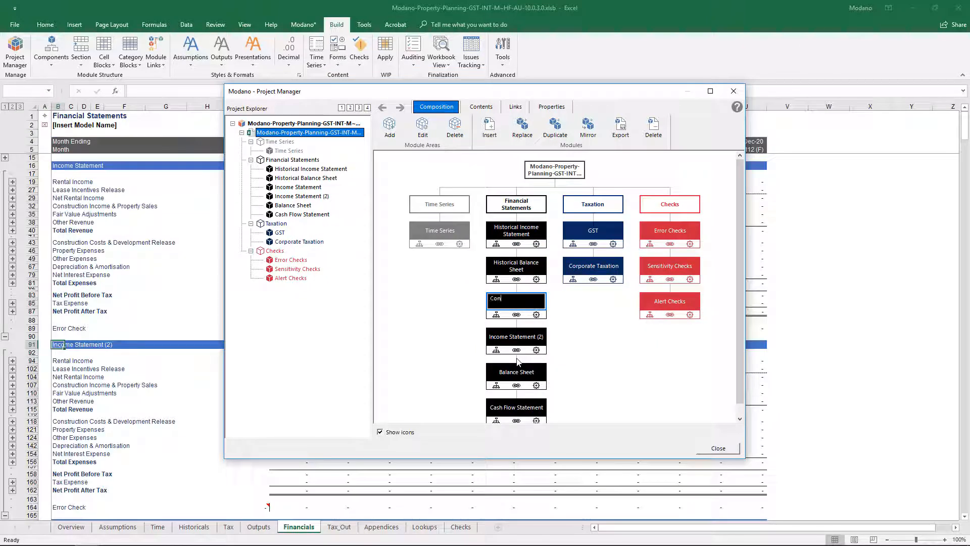
type("struction Co.")
key("Return")
key("F2")
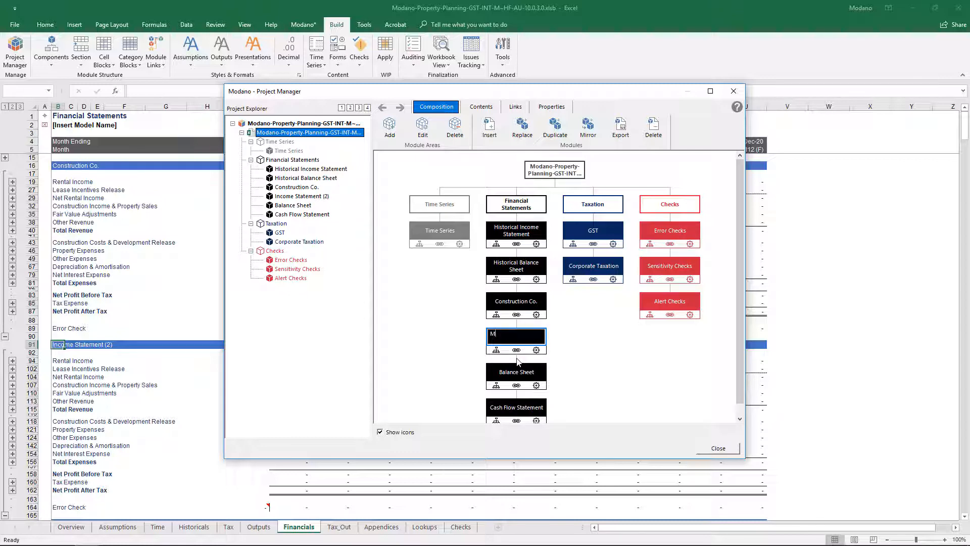
type("Marketing Co.")
key("Return")
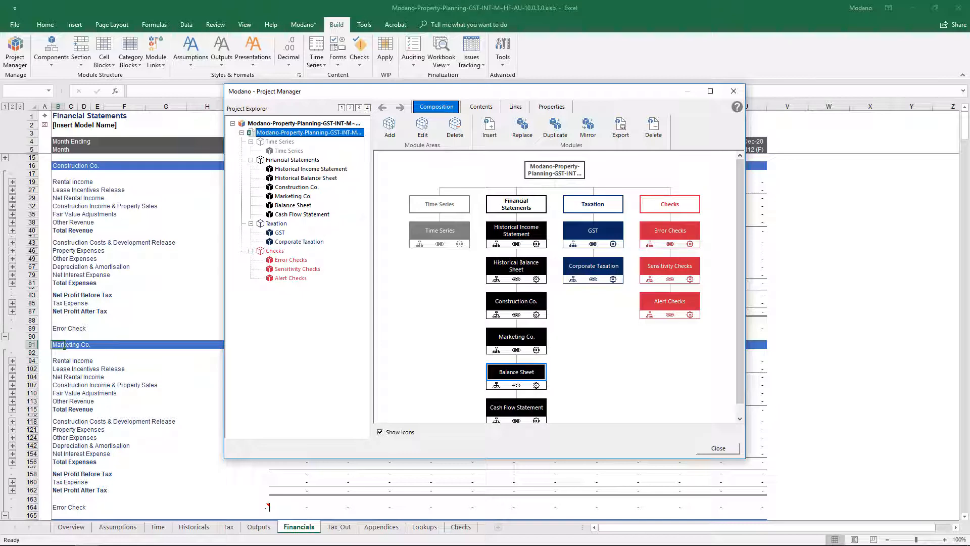
Step: Duplicate the Corporate Taxation module once within the Taxation area
left_click(590, 266)
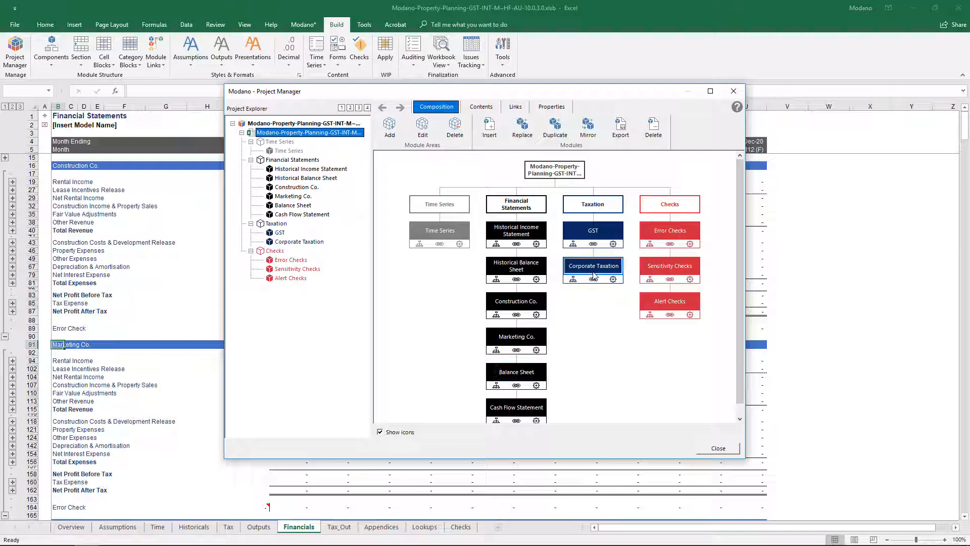
left_click(554, 129)
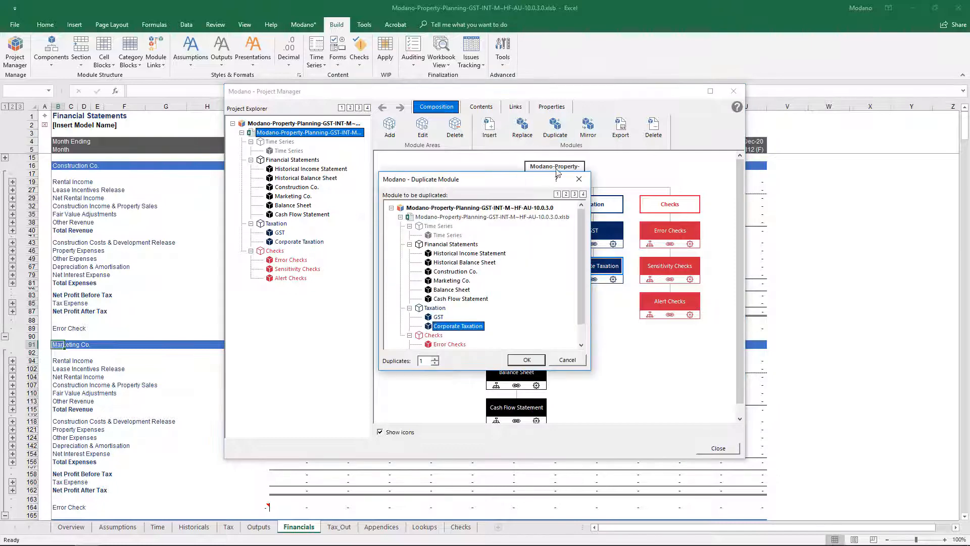
left_click(527, 360)
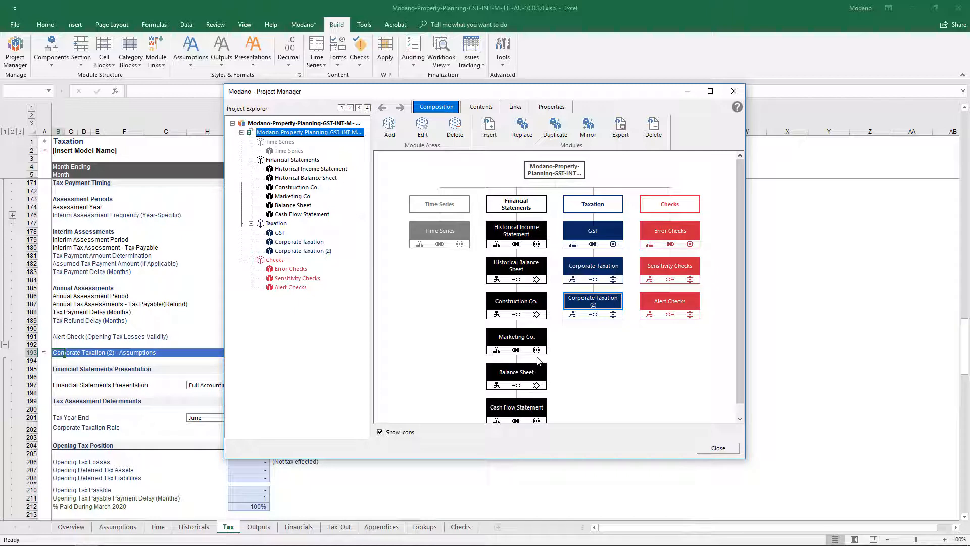
Step: Rename the two Corporate Taxation modules as Tax Group A and Tax Group B, and close the Project Manager
key("Up")
type("Tax G")
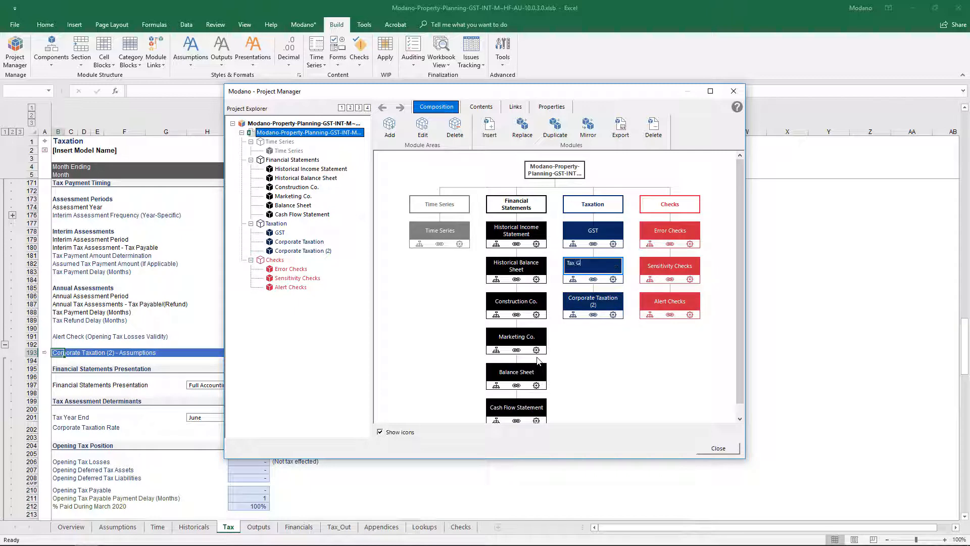
type("roup A")
key("Return")
key("Down")
type("Tax")
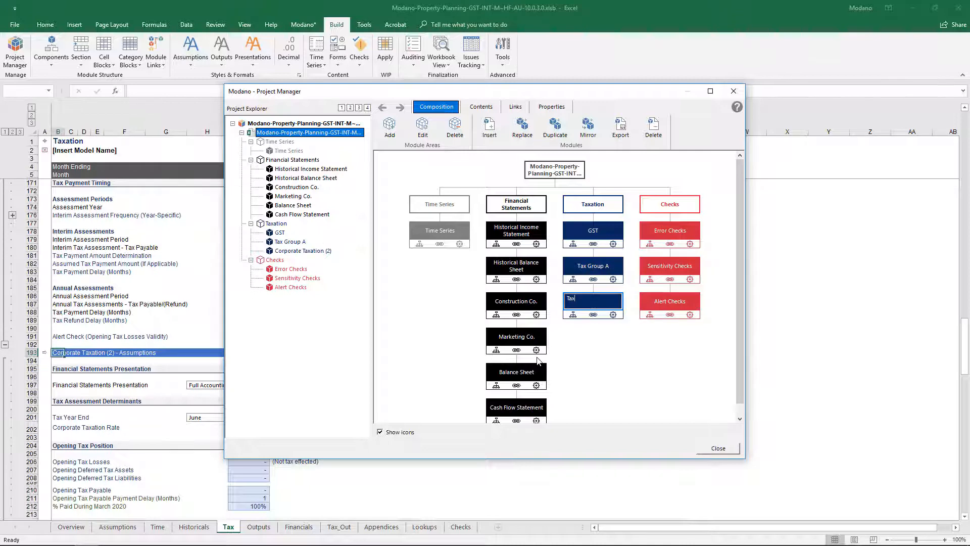
type(" Group B")
key("Return")
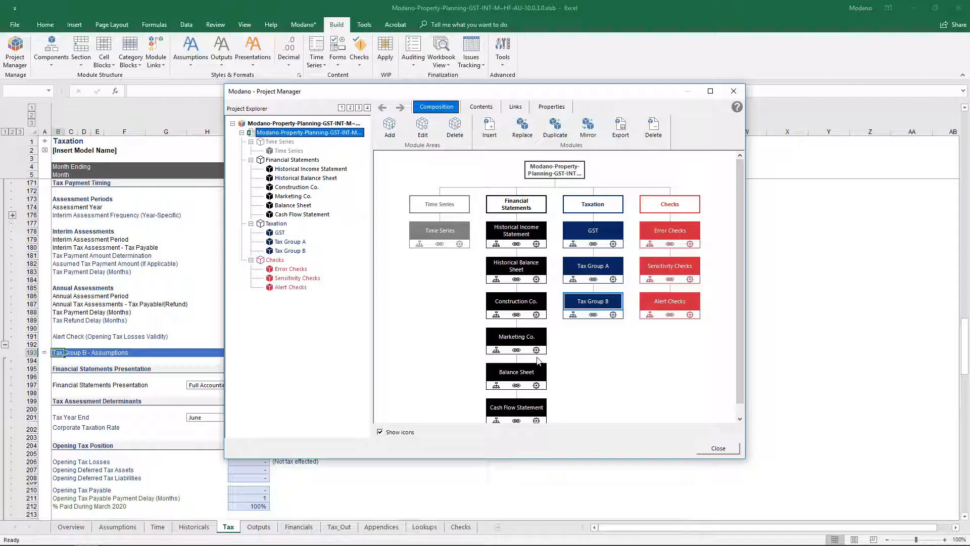
key("Escape")
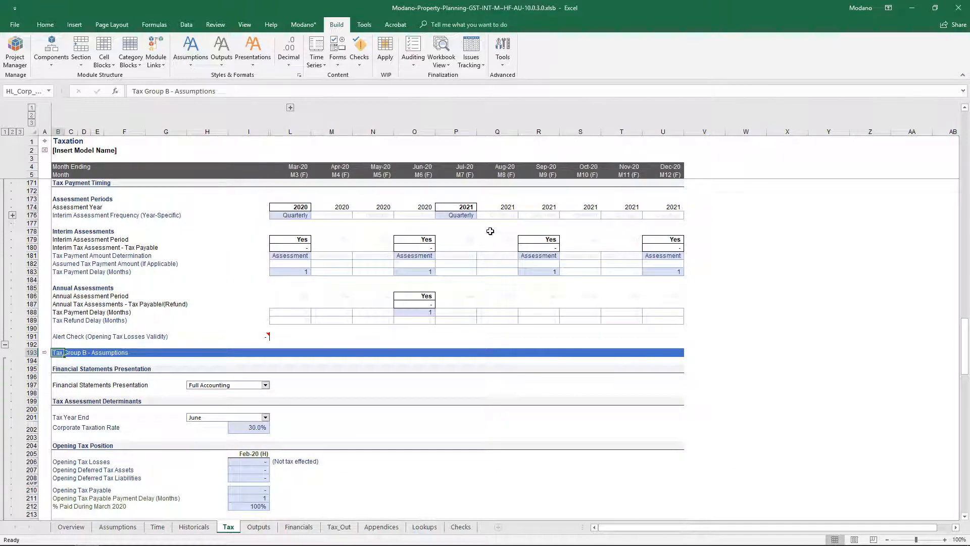
Step: Search the web module library for "quart" and insert the Quarterly Cash Flow Statement (Property Planning) module
left_click(298, 27)
left_click(94, 60)
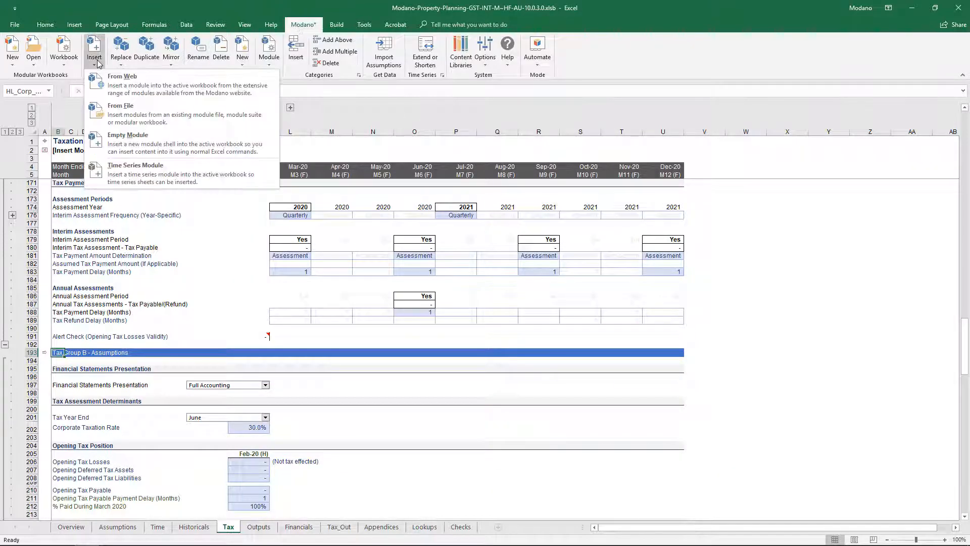
left_click(151, 84)
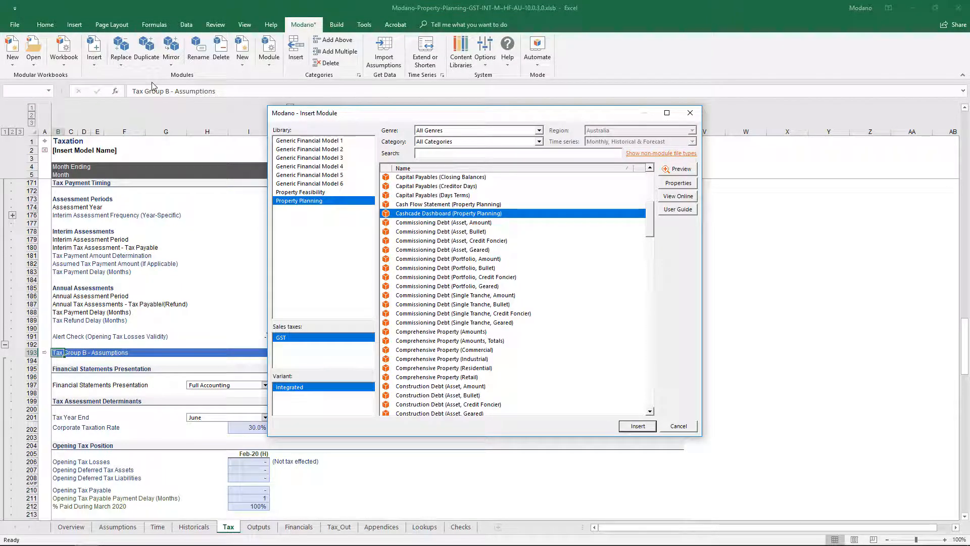
left_click(430, 153)
type("quart")
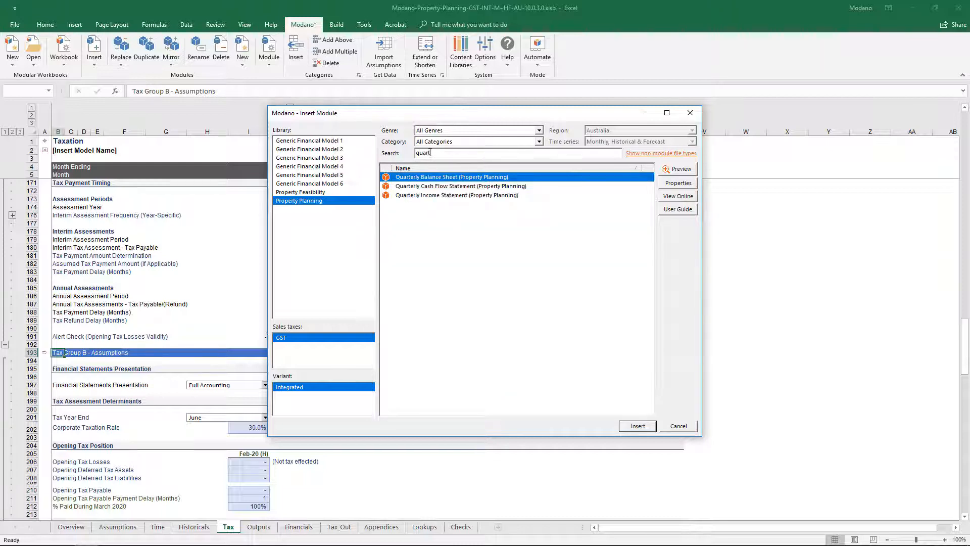
left_click(467, 186)
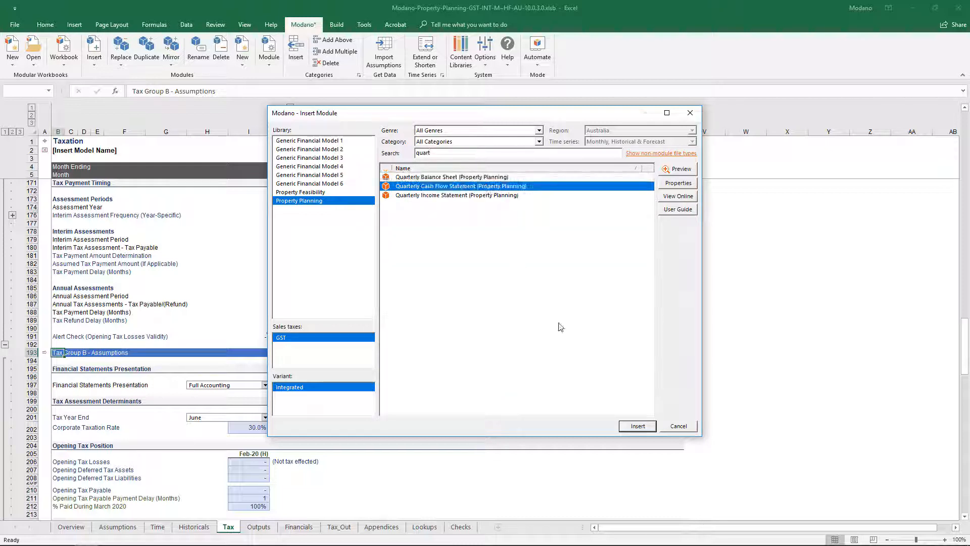
left_click(637, 427)
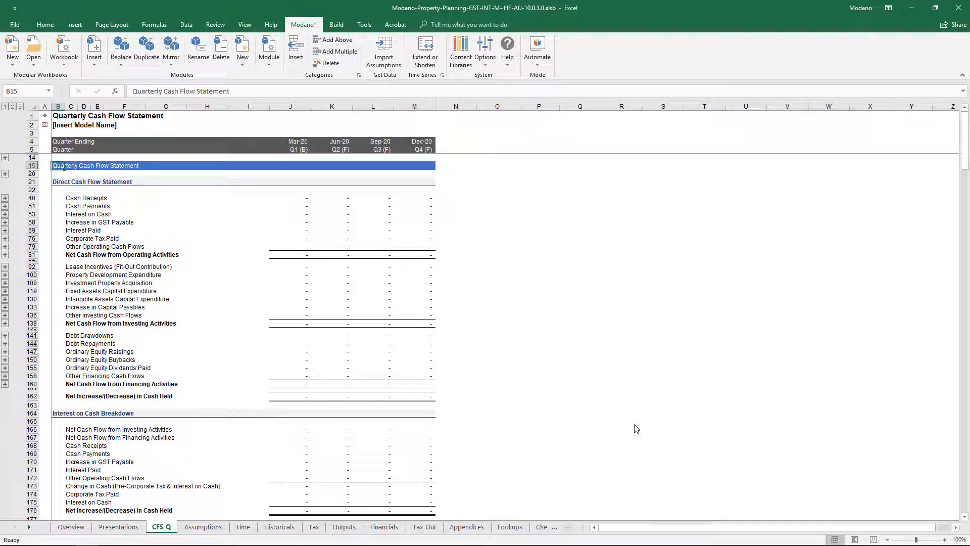
Step: Filter the web module library to the Comprehensive Property genre and insert the Comprehensive Property (Residential) module
left_click(99, 68)
left_click(151, 90)
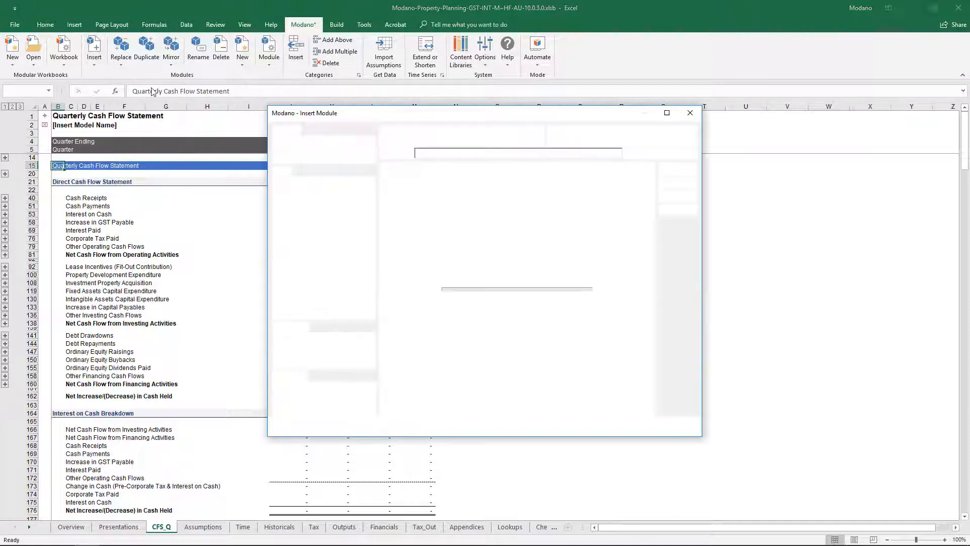
left_click(462, 130)
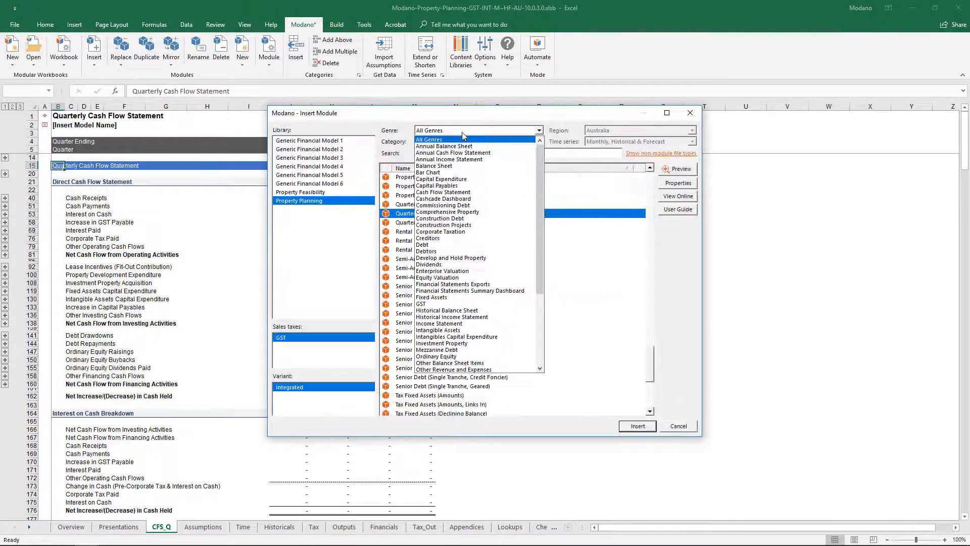
left_click(478, 213)
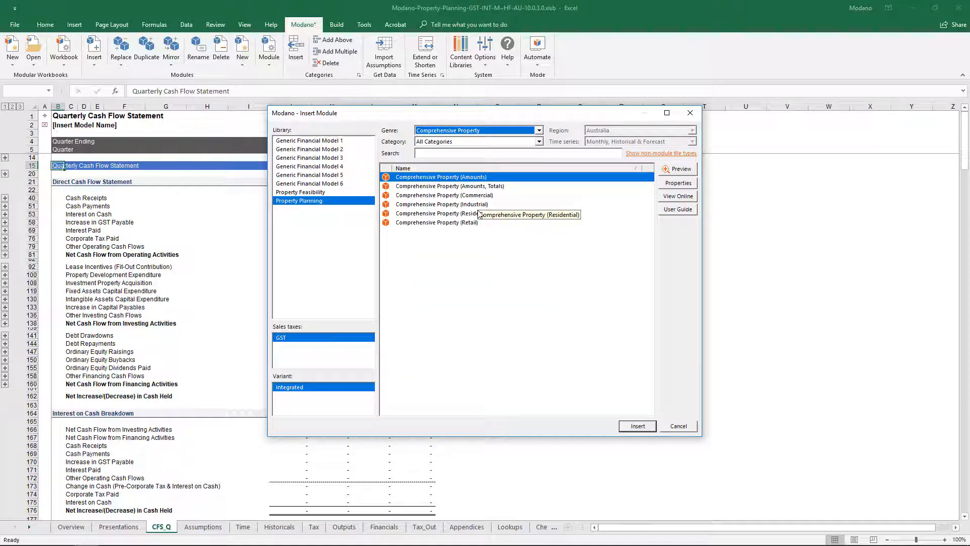
left_click(478, 214)
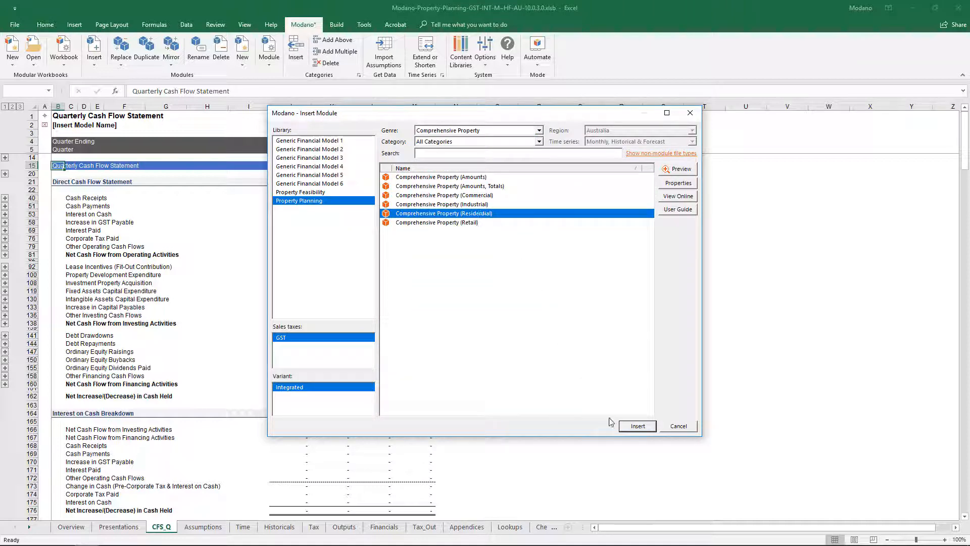
left_click(624, 427)
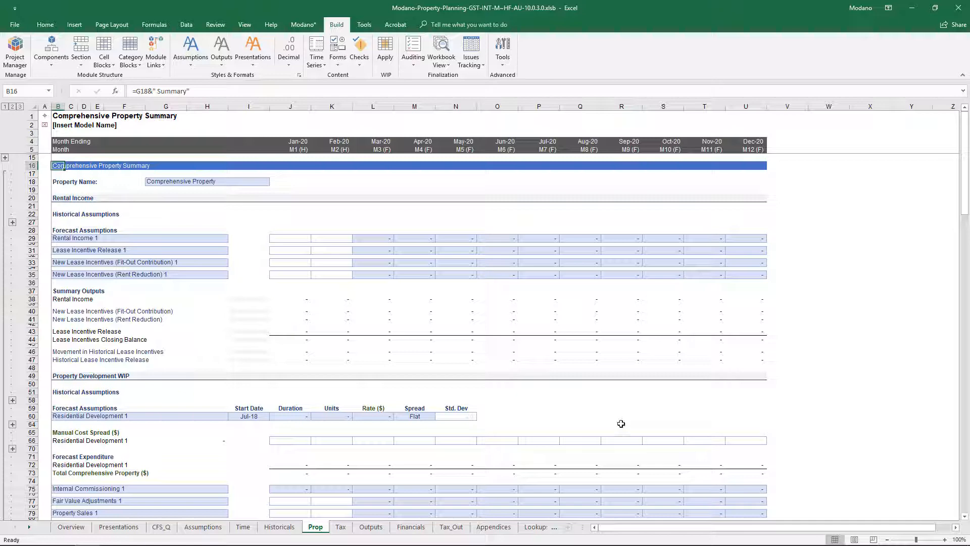
Step: Examine the rental income, development WIP and investment property sections of the Comprehensive Property Summary on the Prop sheet
scroll(621, 423, "down", 2)
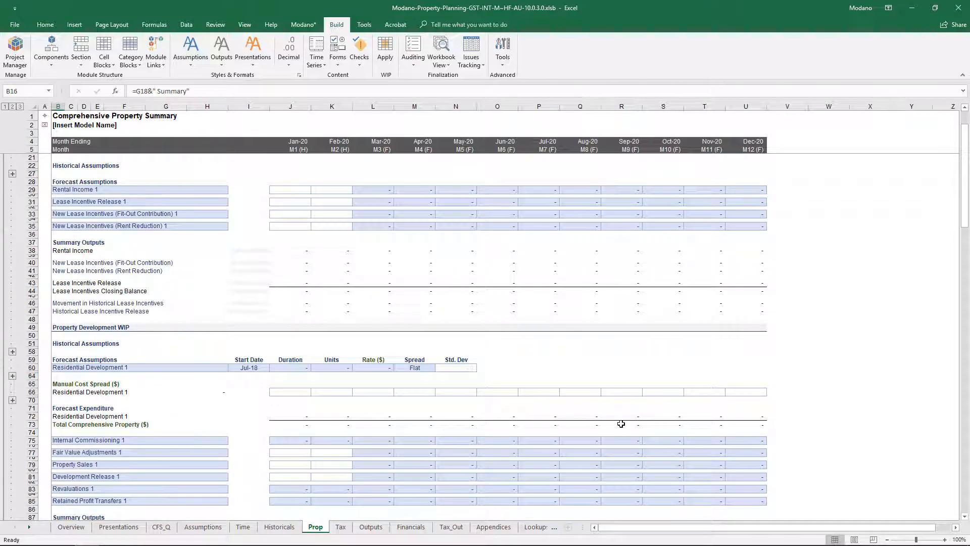
scroll(621, 423, "down", 2)
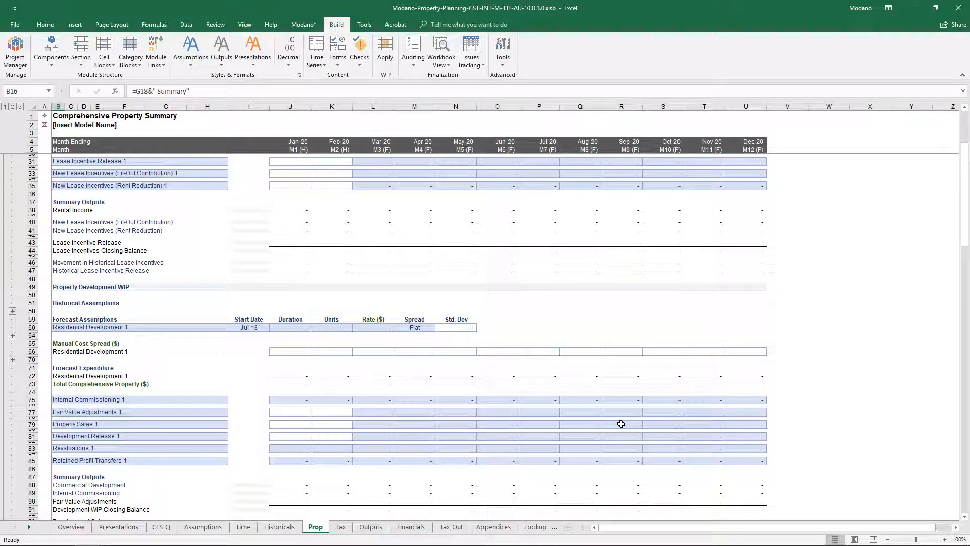
scroll(621, 424, "down", 2)
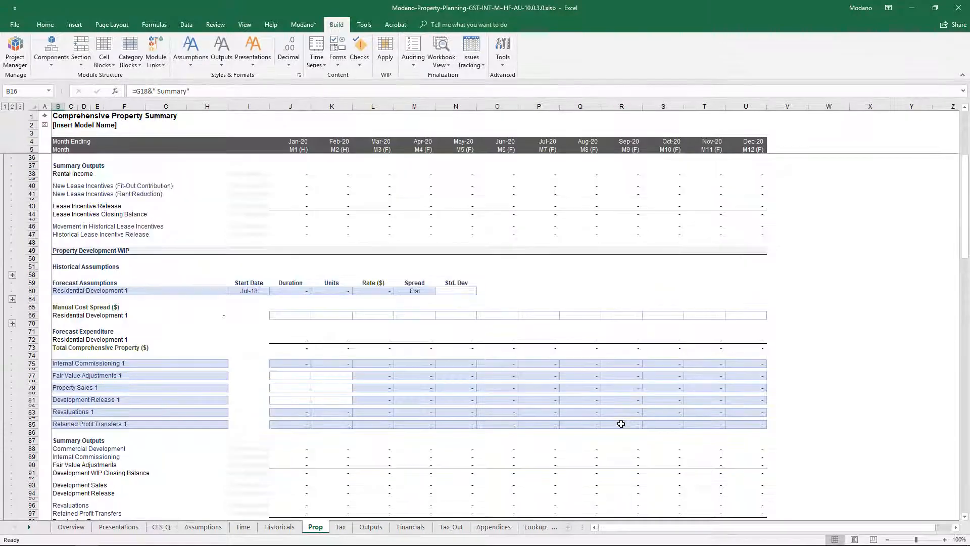
scroll(621, 423, "down", 2)
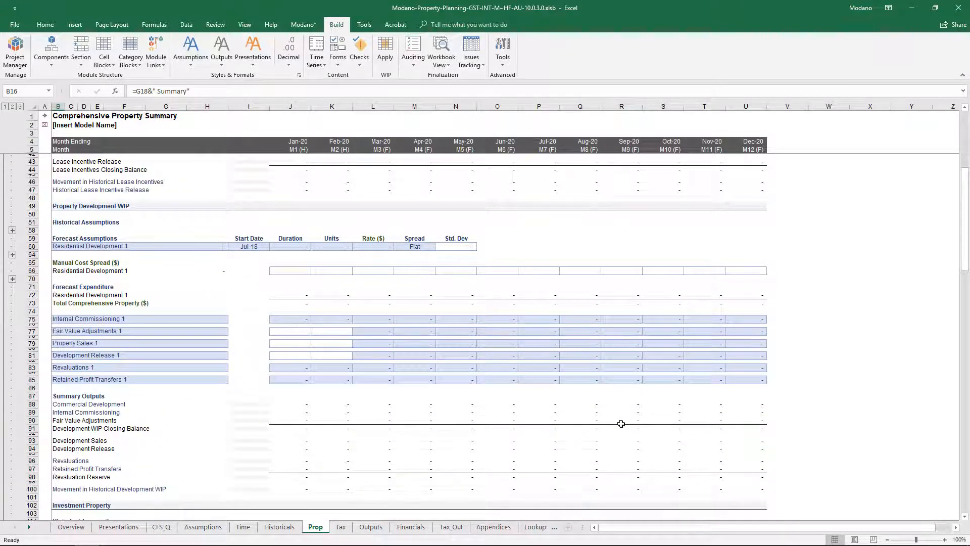
scroll(621, 423, "down", 2)
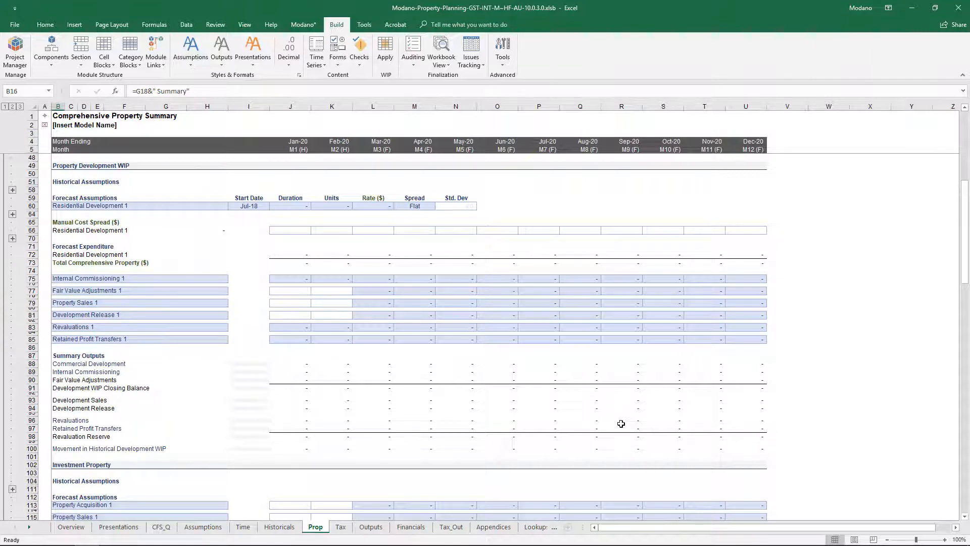
scroll(621, 423, "down", 2)
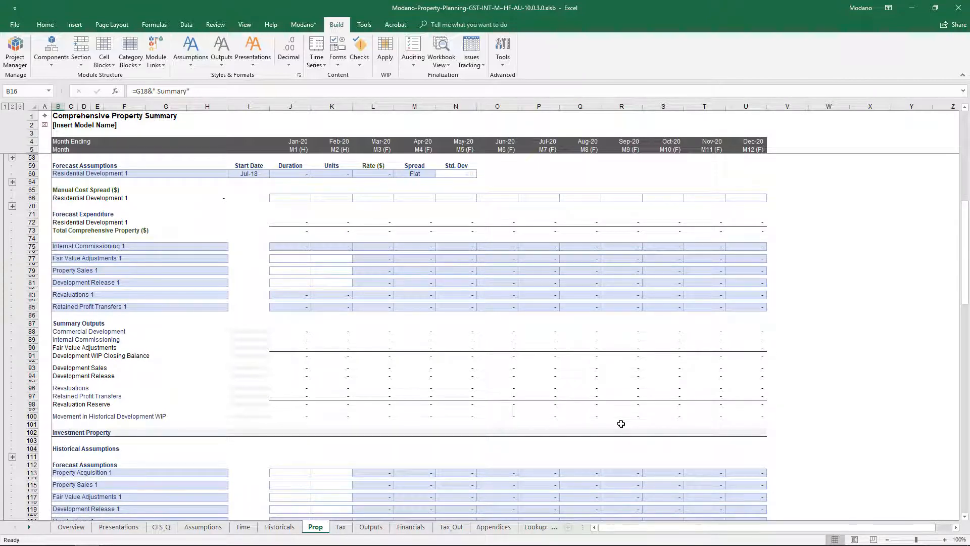
scroll(621, 423, "down", 2)
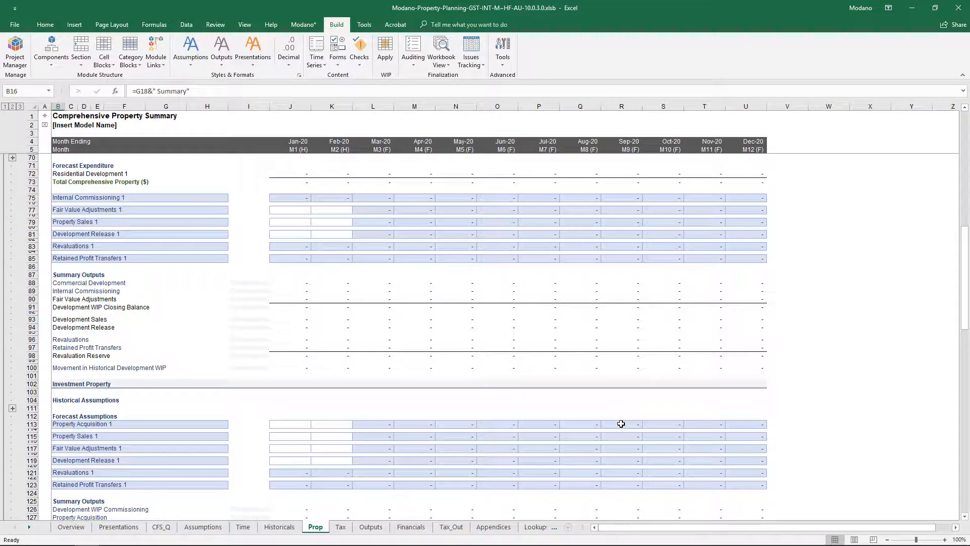
scroll(620, 423, "down", 2)
scroll(621, 423, "down", 1)
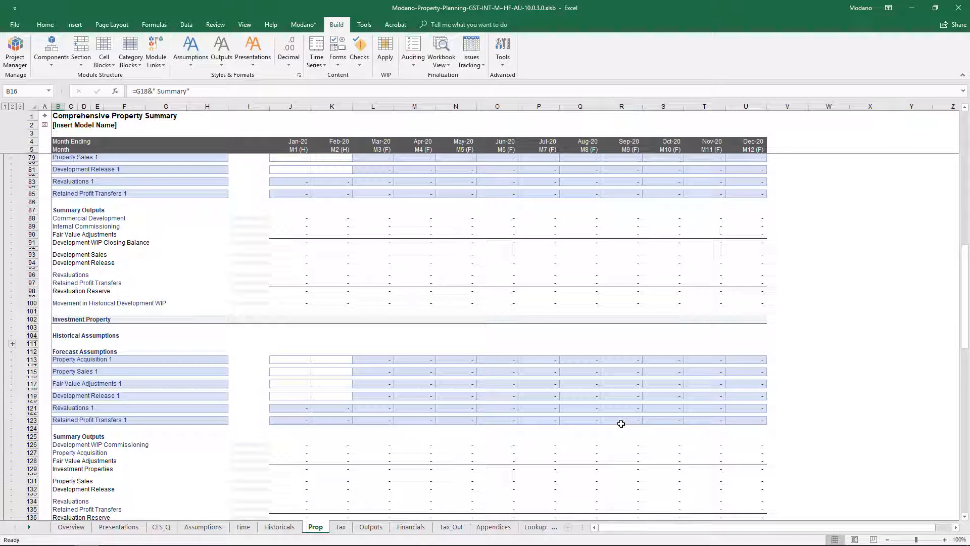
scroll(621, 423, "down", 1)
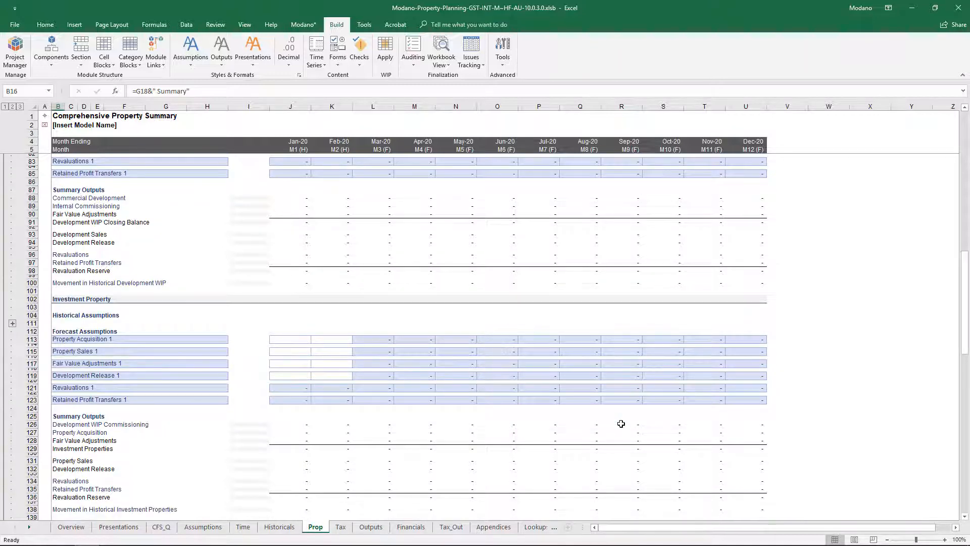
Step: Review the investment property outputs down to the Other Revenues and Expenses section of the Comprehensive Property Summary
scroll(621, 423, "down", 1)
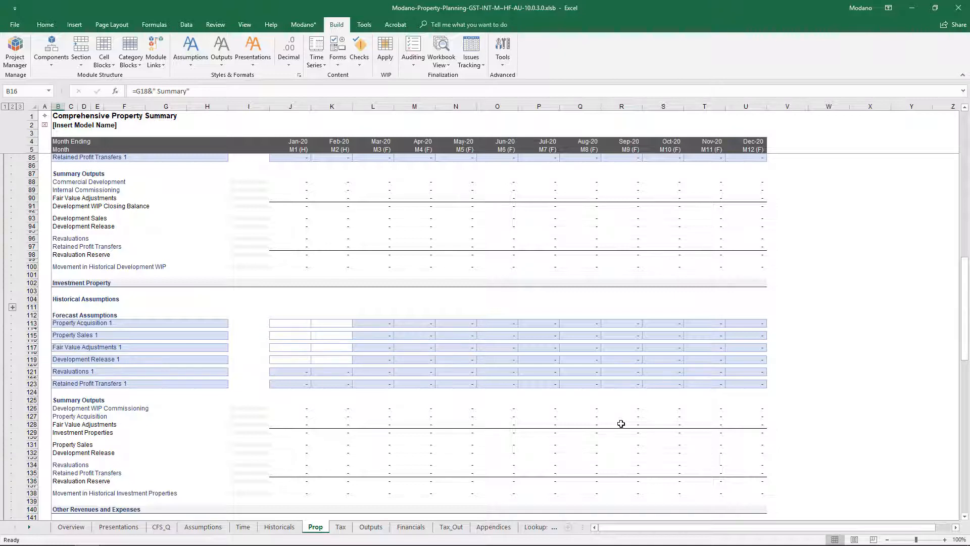
scroll(621, 423, "down", 1)
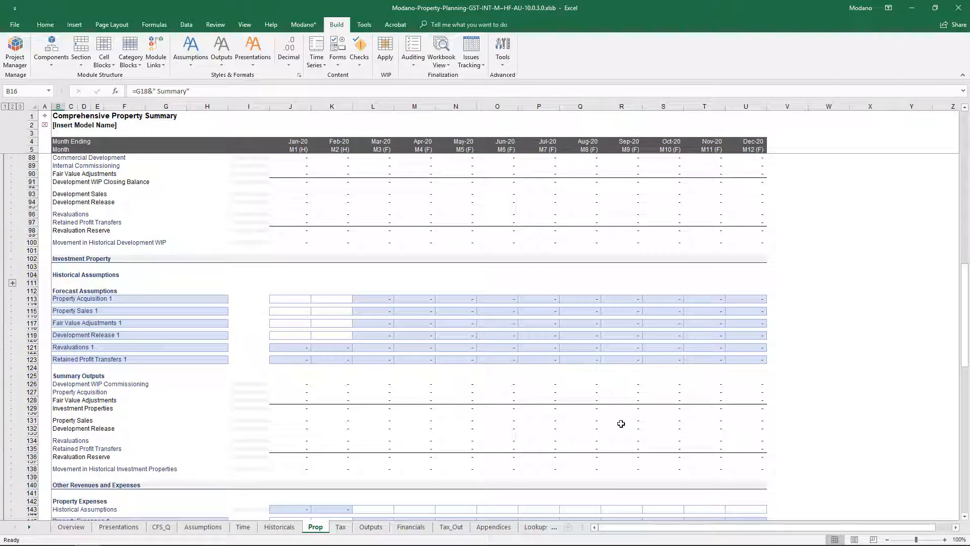
scroll(621, 424, "down", 1)
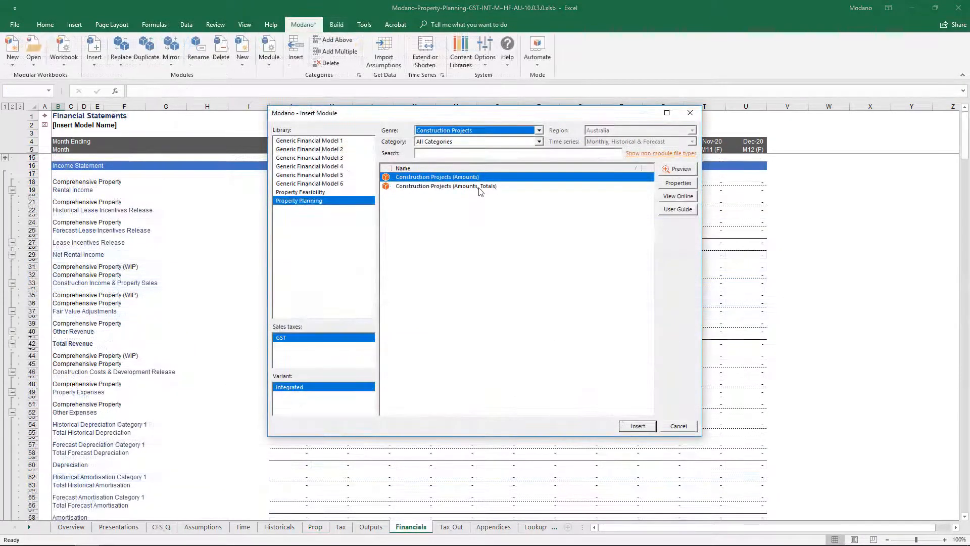
Step: Insert the Construction Projects (Amounts, Totals) module from the Property Planning library and expand its historical assumptions rows
left_click(478, 187)
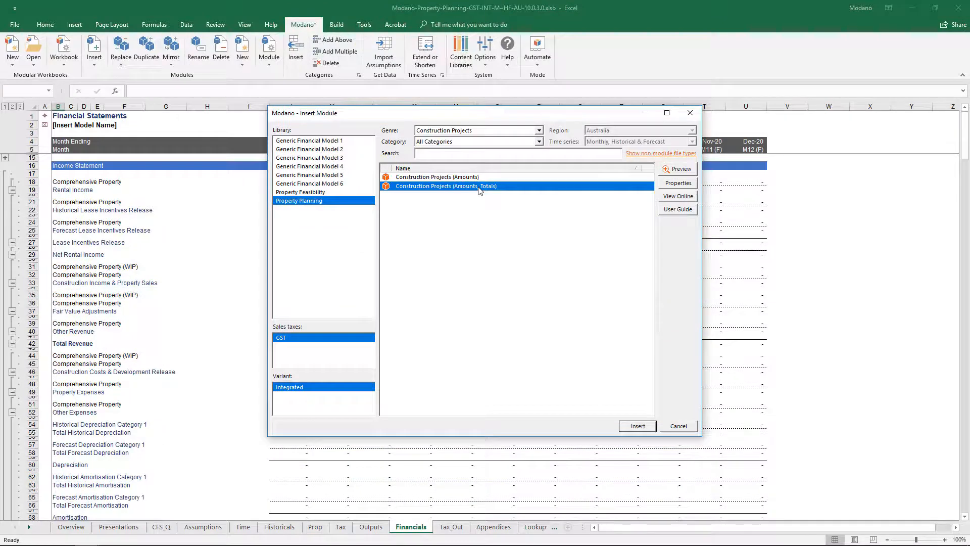
left_click(637, 427)
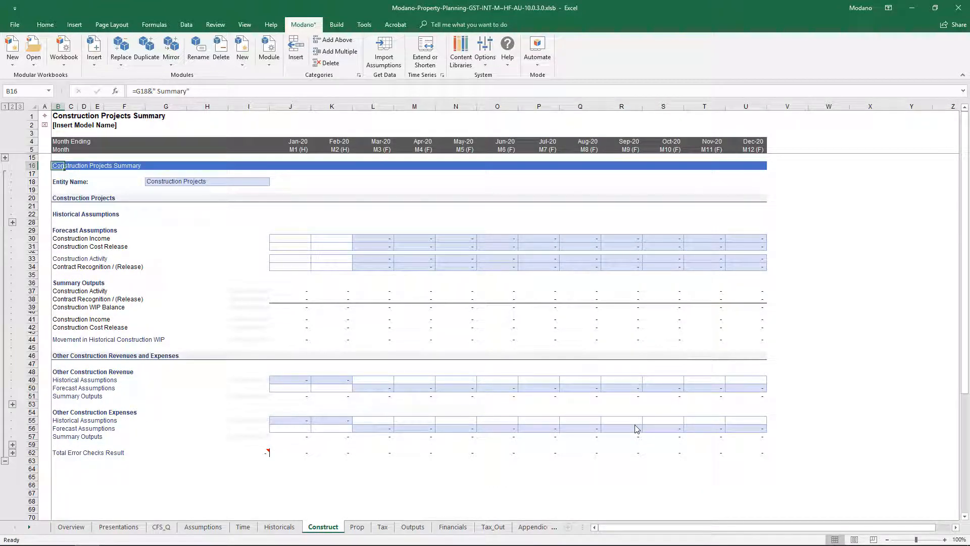
left_click(13, 222)
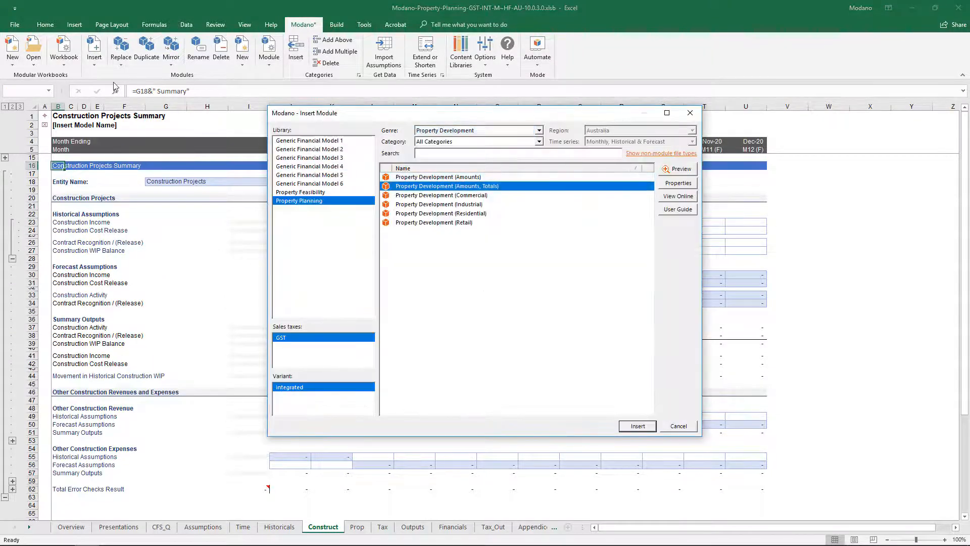
Step: Insert the Property Development (Commercial) module from the Property Development genre of the Property Planning library
left_click(431, 196)
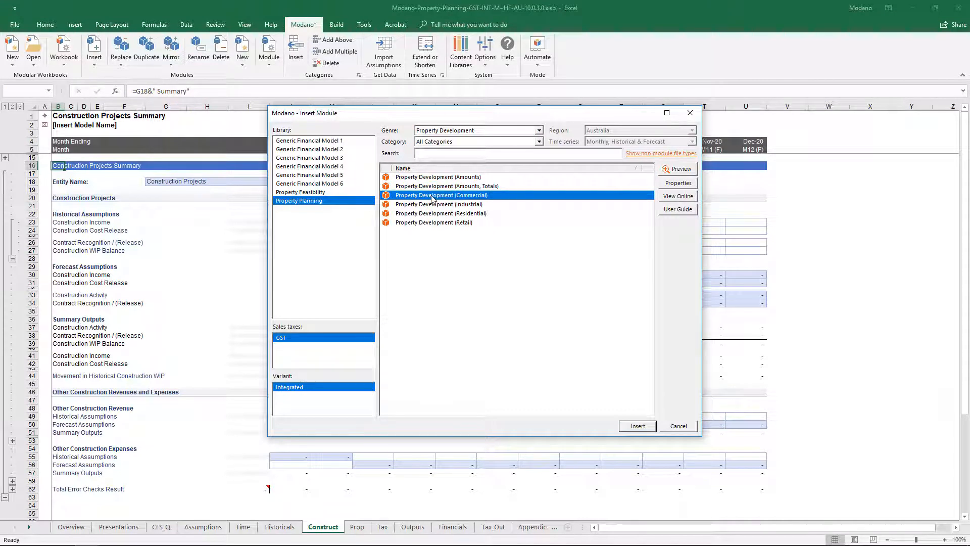
left_click(638, 427)
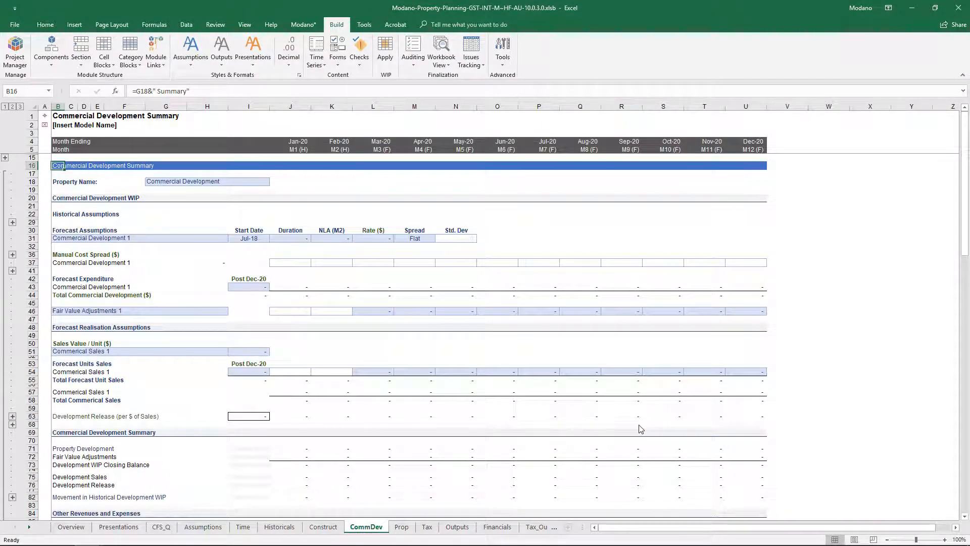
Step: Try the Manual and S-Curve spreads for Commercial Development 1 on the CommDev sheet, and finish with the spread set to Normal
left_click(429, 238)
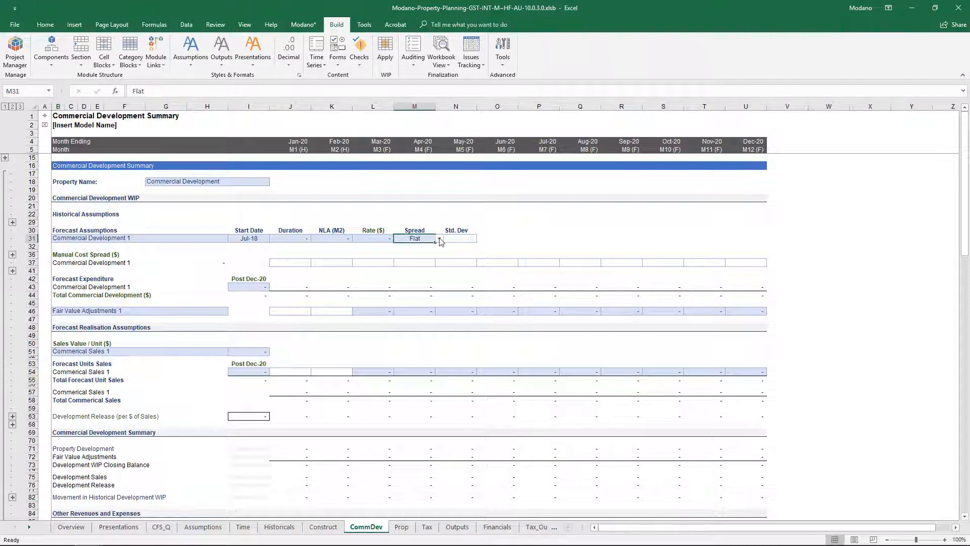
left_click(440, 239)
left_click(438, 247)
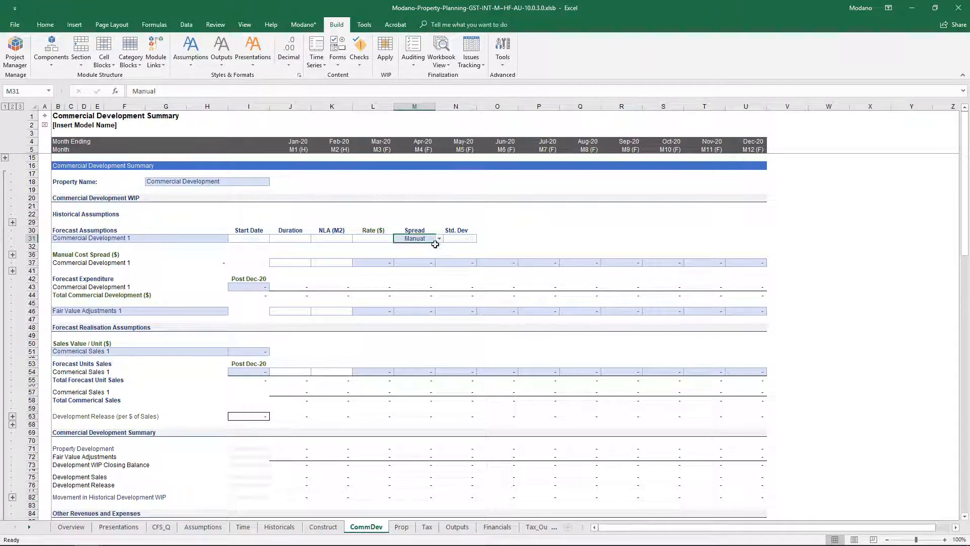
left_click(440, 239)
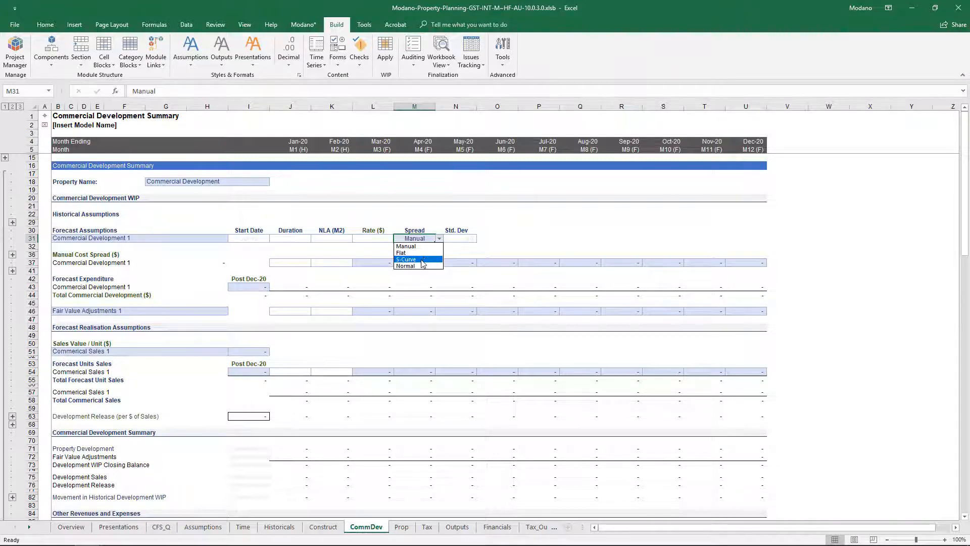
left_click(431, 257)
left_click(440, 240)
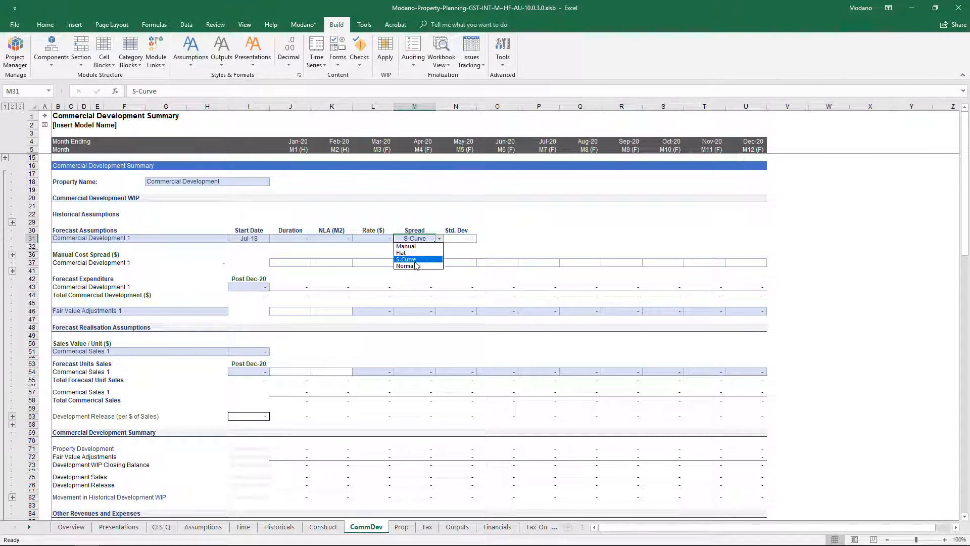
left_click(410, 265)
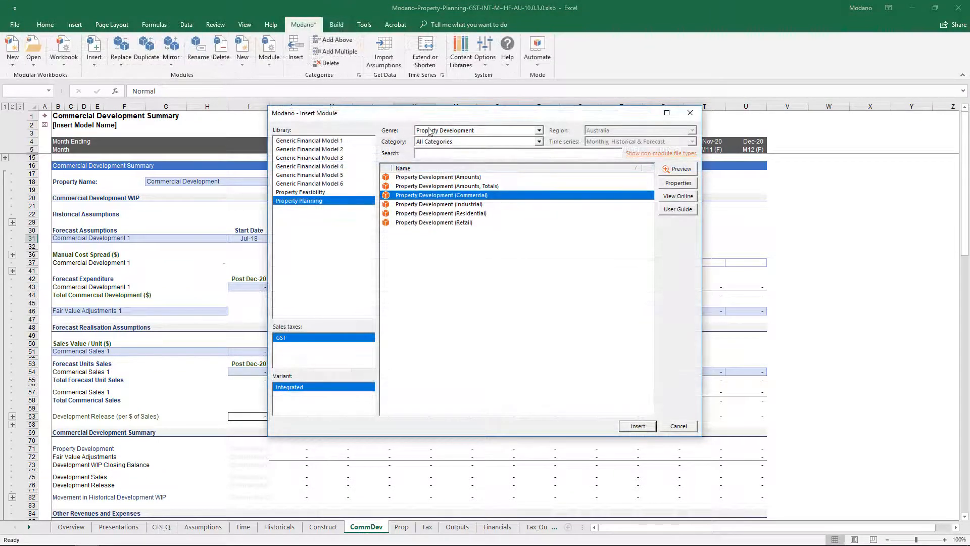
Step: Filter the web module library to the Develop and Hold Property genre and insert the Develop and Hold Property (Industrial) module
left_click(429, 131)
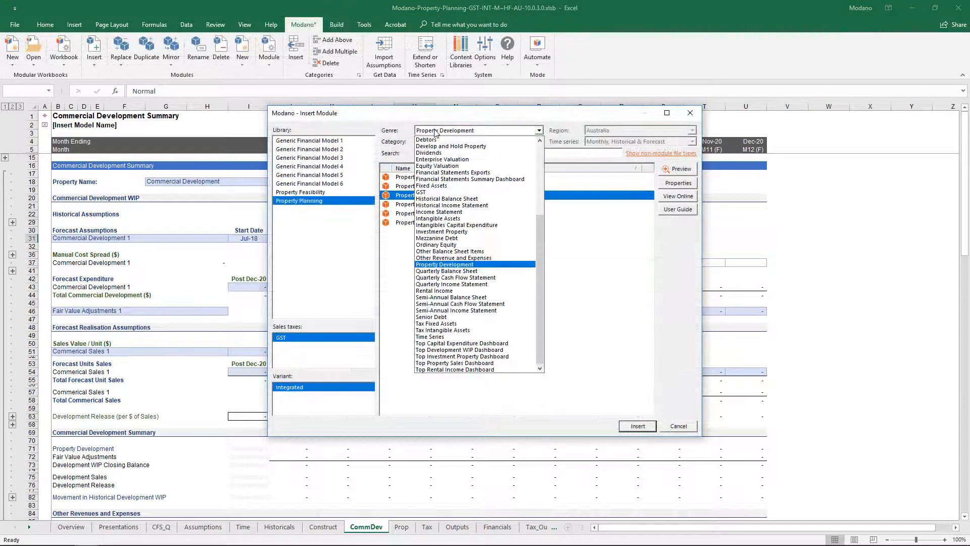
left_click(457, 145)
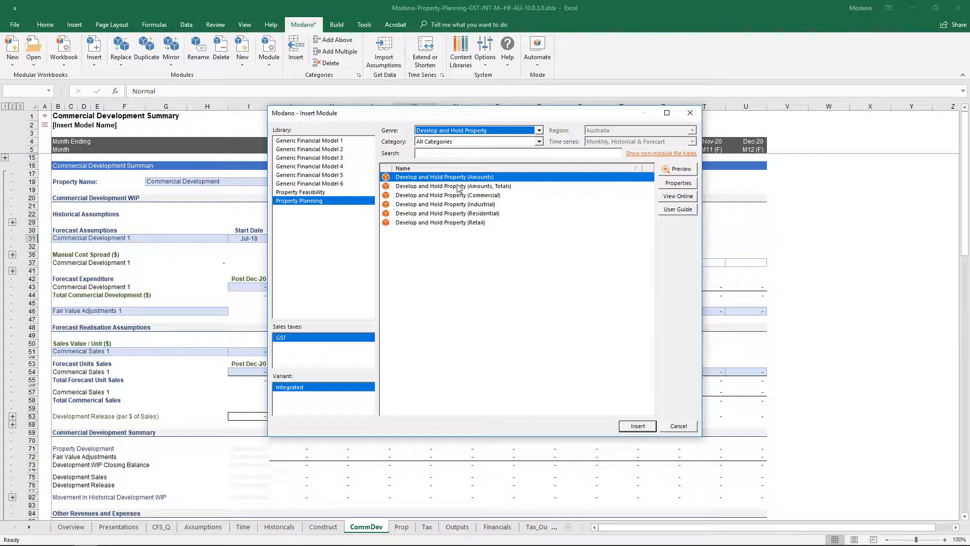
left_click(458, 205)
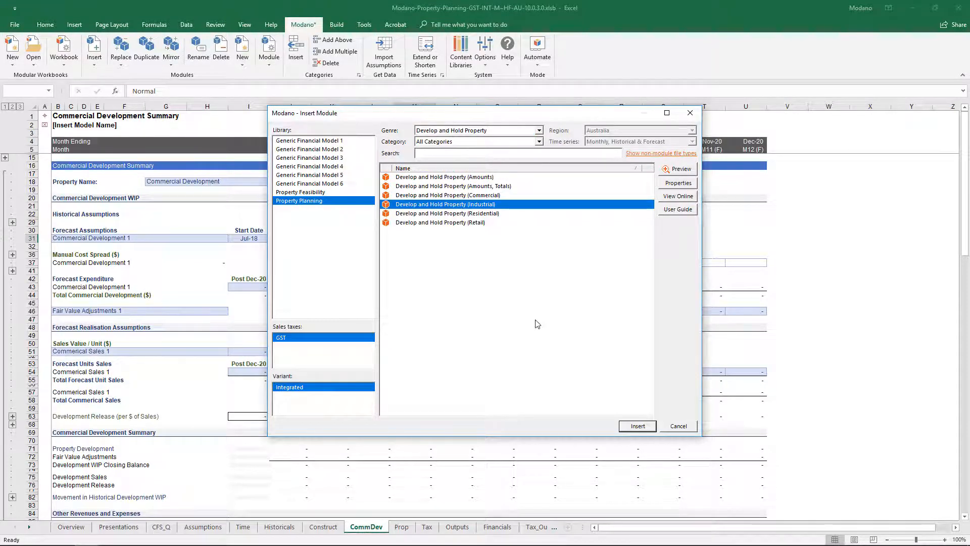
left_click(624, 426)
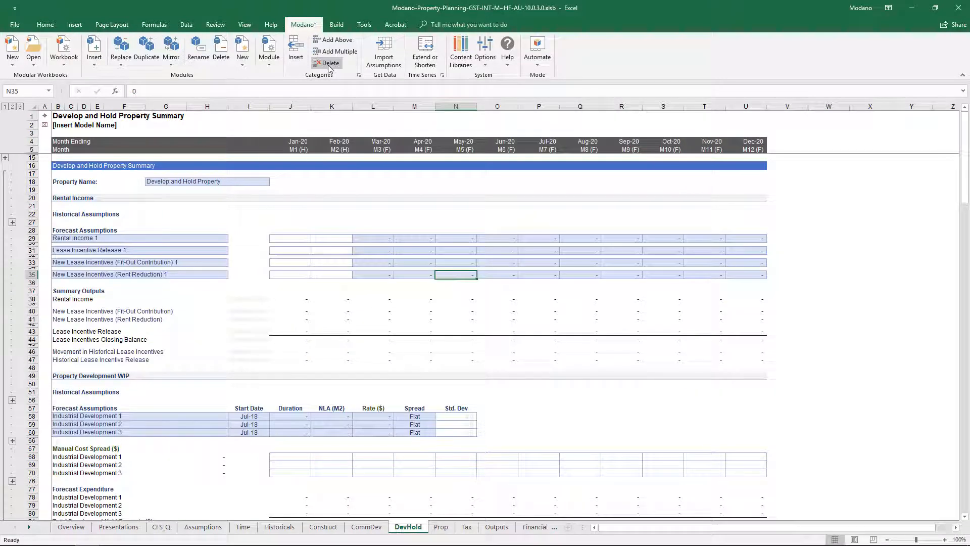
Step: Insert the Investment Property (Amounts, Totals) module from the Investment Property genre of the web module library
left_click(94, 56)
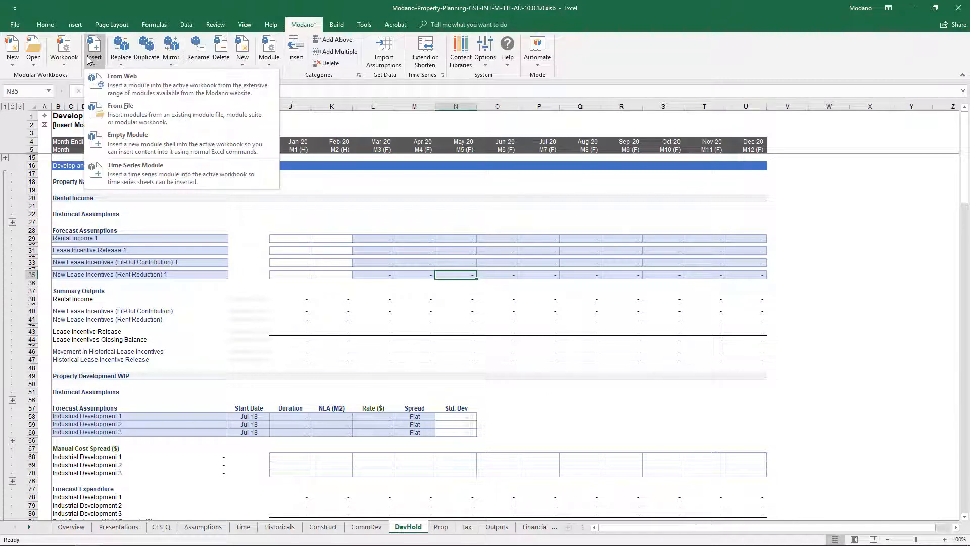
left_click(121, 80)
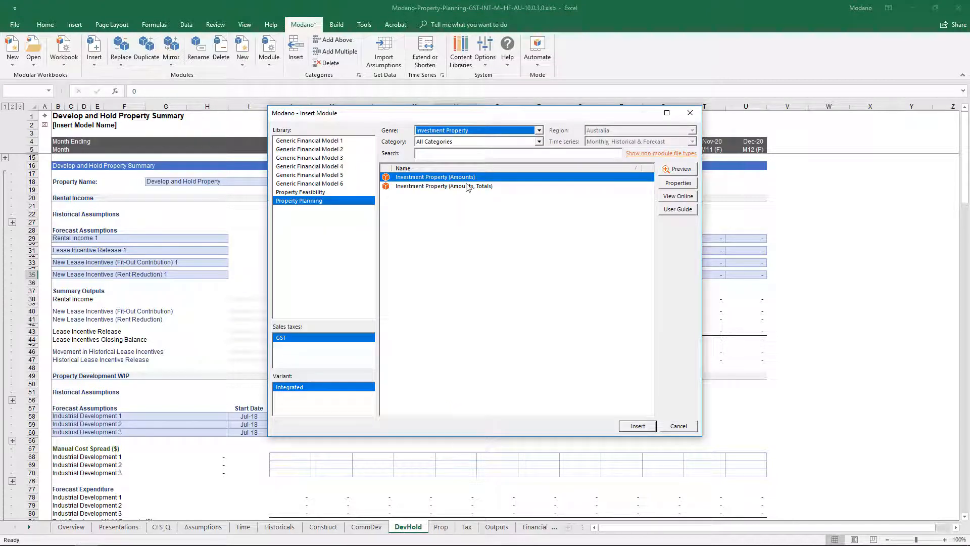
left_click(467, 187)
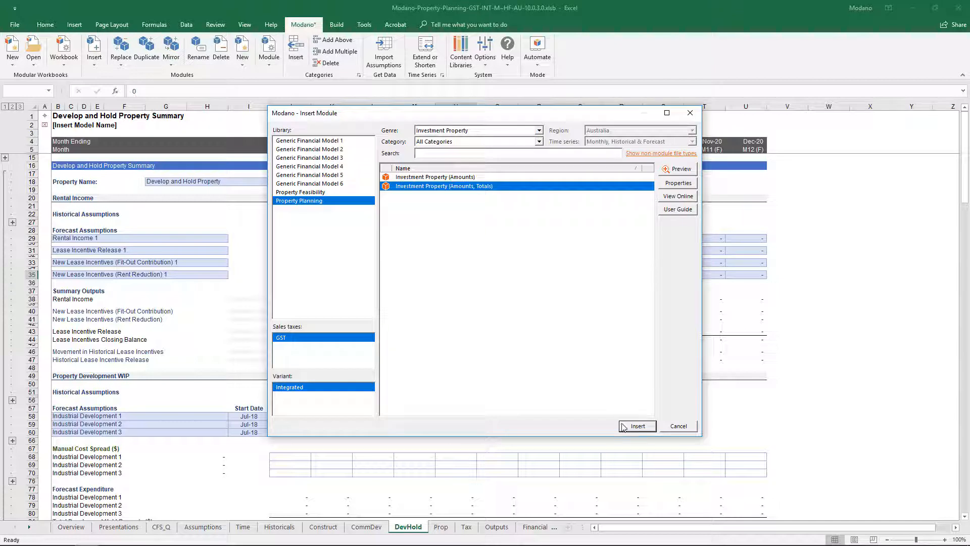
left_click(637, 426)
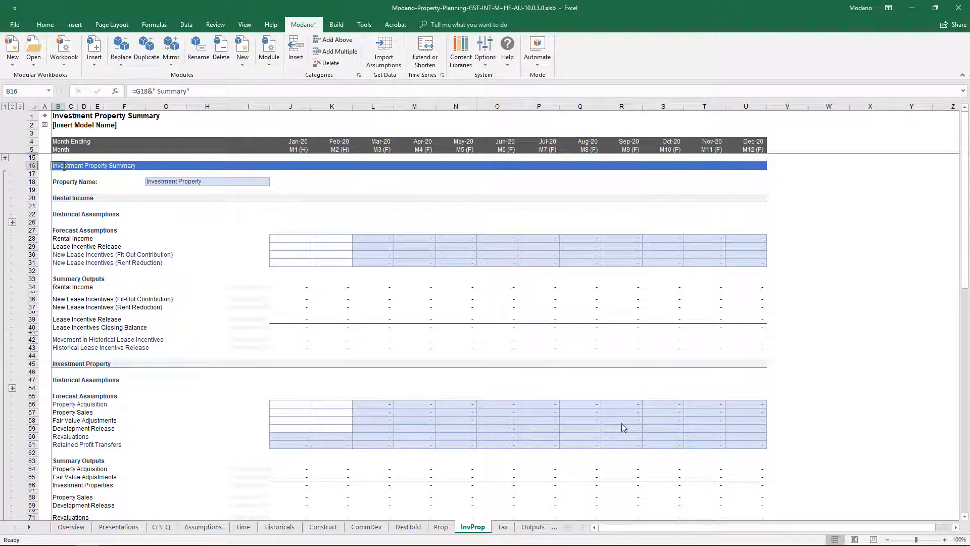
Step: Filter the web module library to the Rental Income genre and insert the Rental Income (Certain, Speculative, Incentives) module
left_click(94, 56)
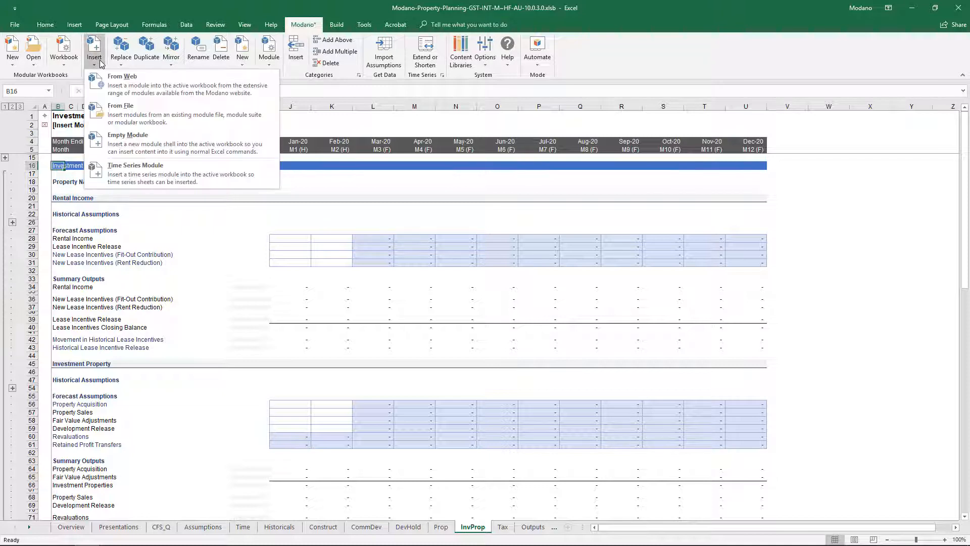
left_click(123, 76)
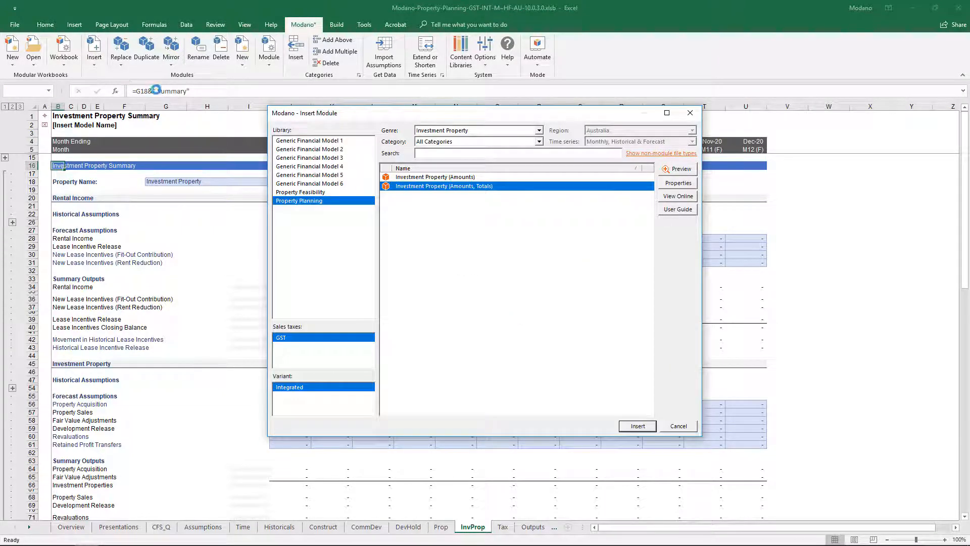
left_click(431, 132)
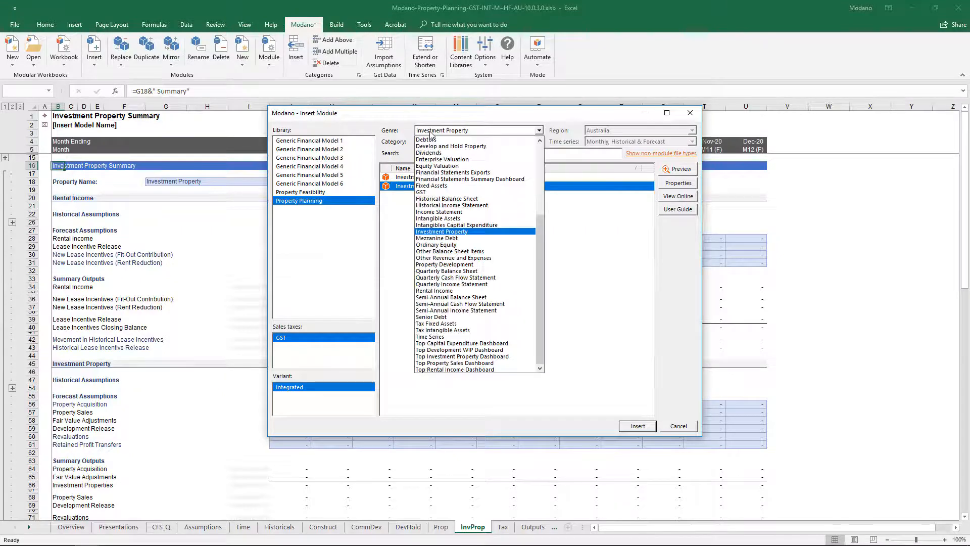
left_click(450, 292)
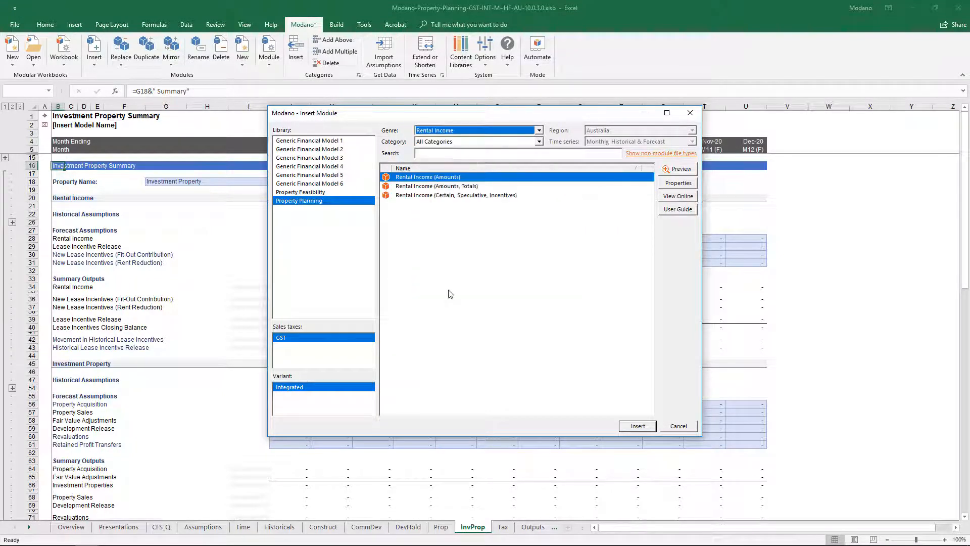
left_click(484, 196)
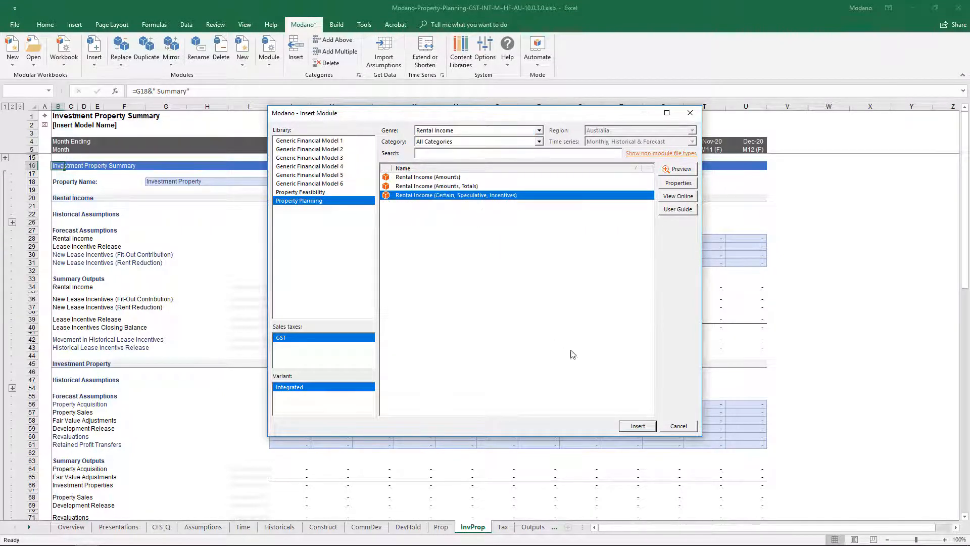
left_click(623, 427)
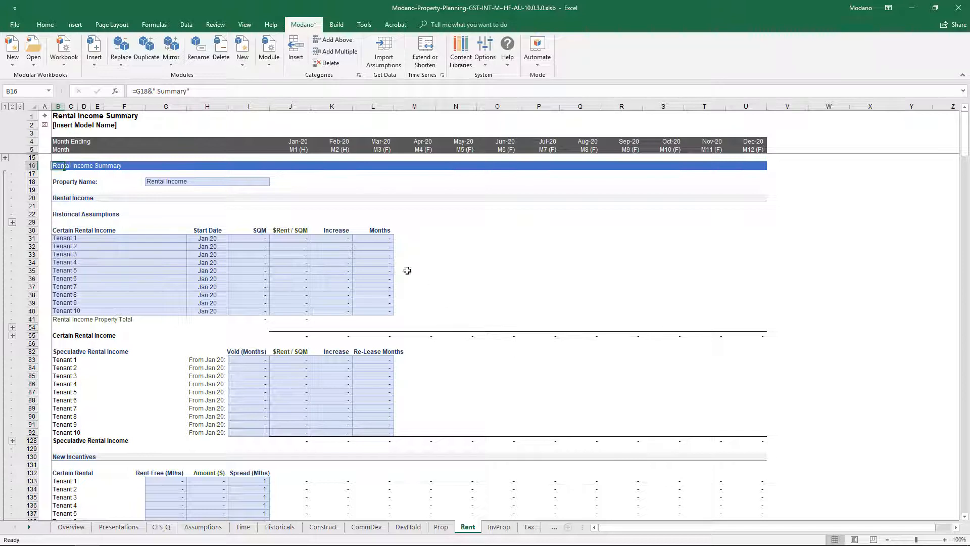
Step: Filter the web module library to the Capital Expenditure genre and insert the Capital Expenditure (Amounts) module
left_click(95, 60)
left_click(124, 80)
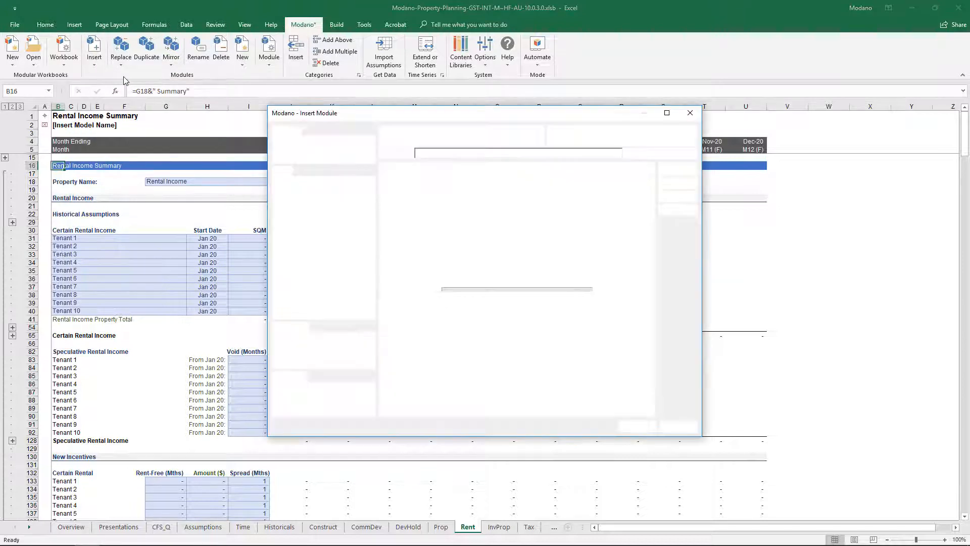
left_click(437, 131)
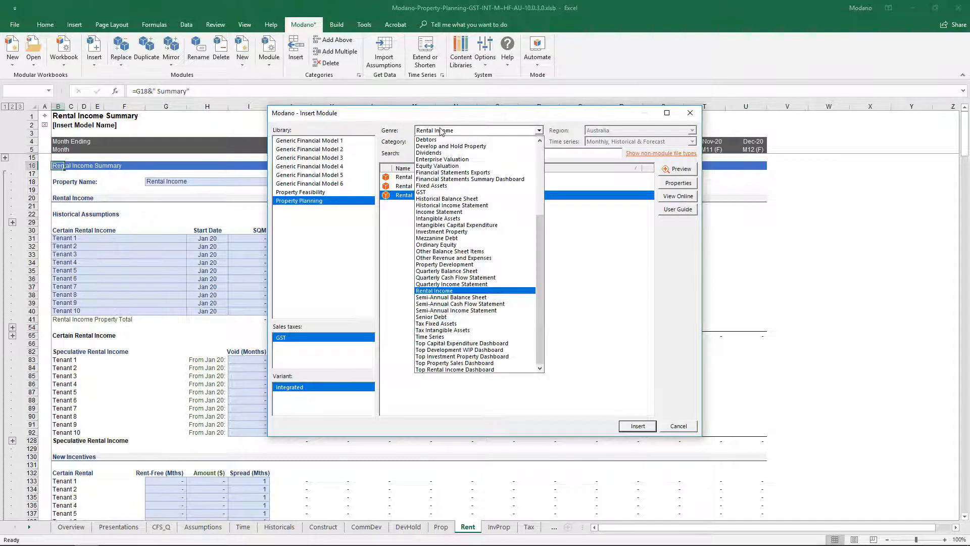
scroll(447, 153, "up", 6)
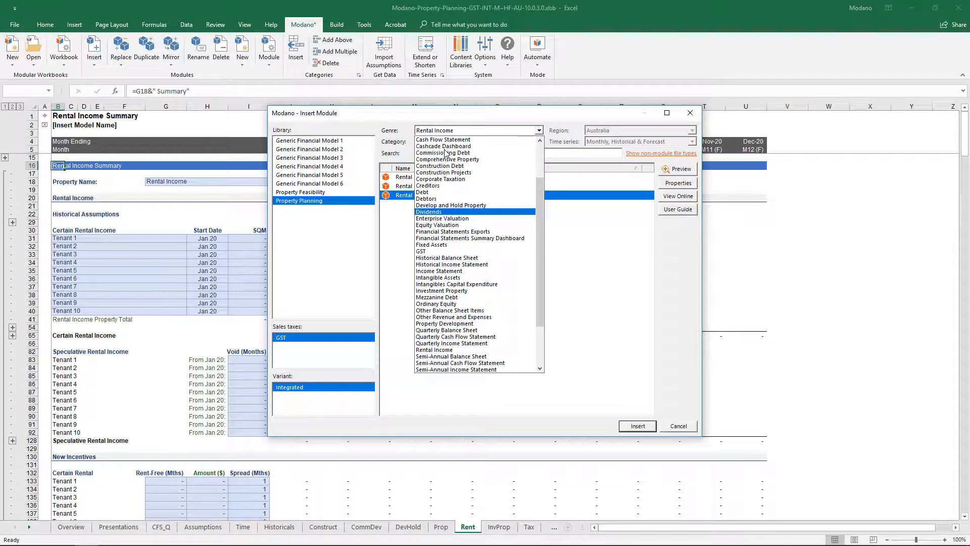
left_click(460, 179)
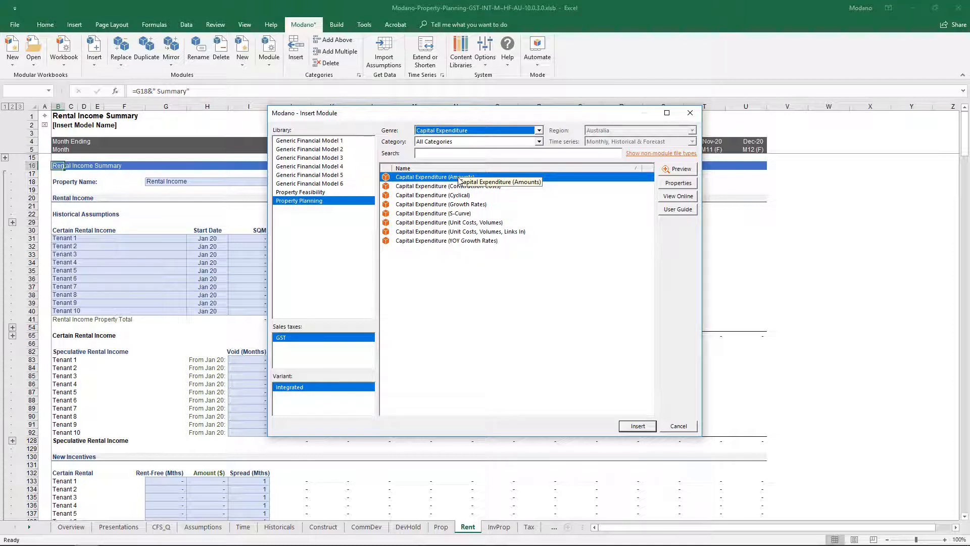
left_click(460, 179)
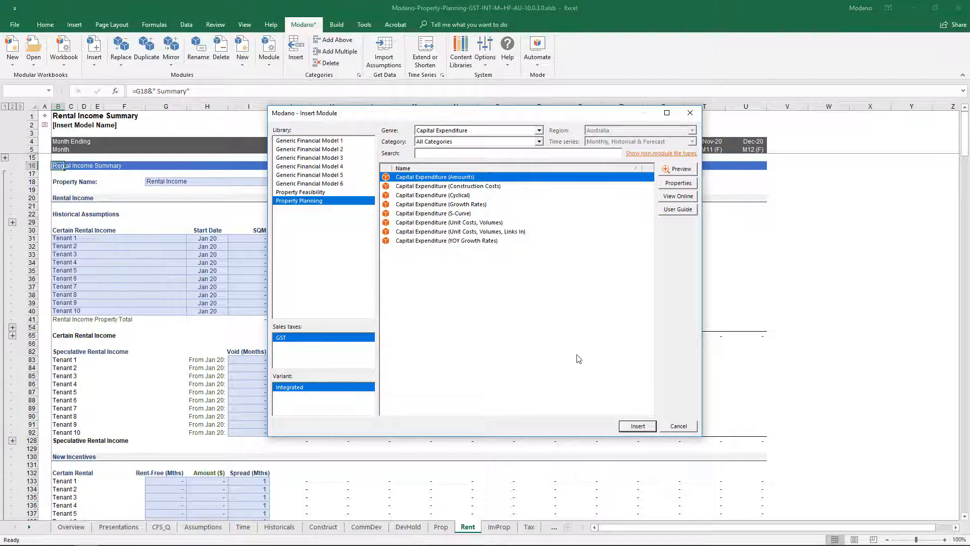
left_click(625, 428)
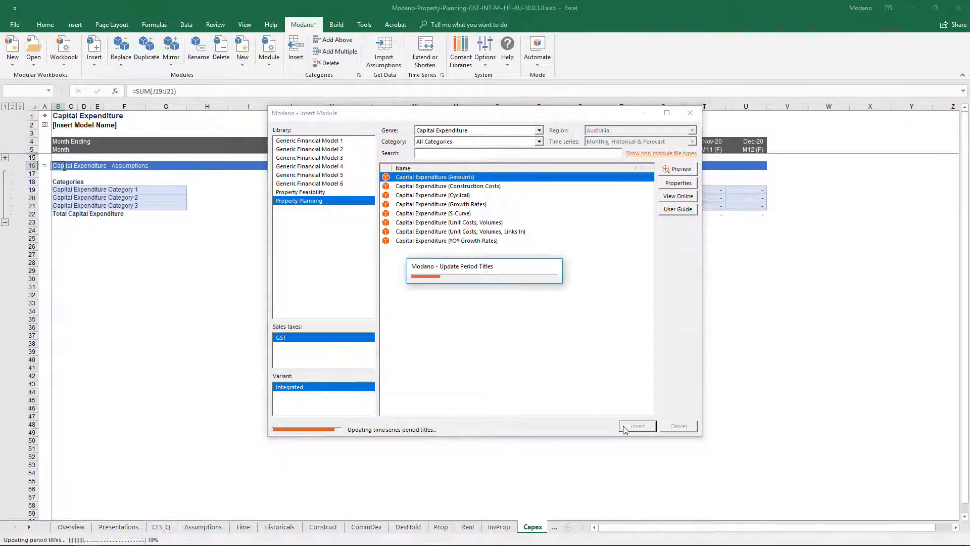
Step: Insert 17 categories below Capital Expenditure Category 1 on the Capex sheet
left_click(352, 57)
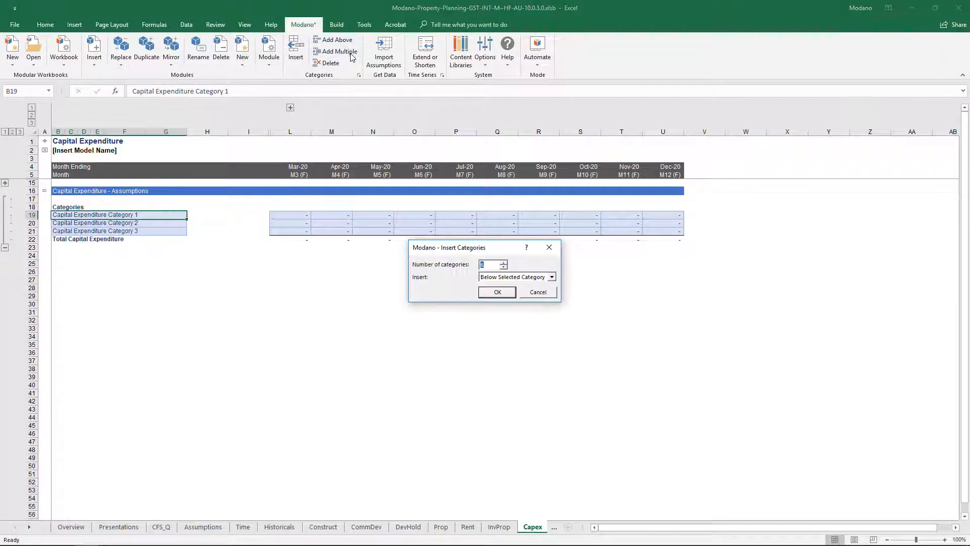
key("Return")
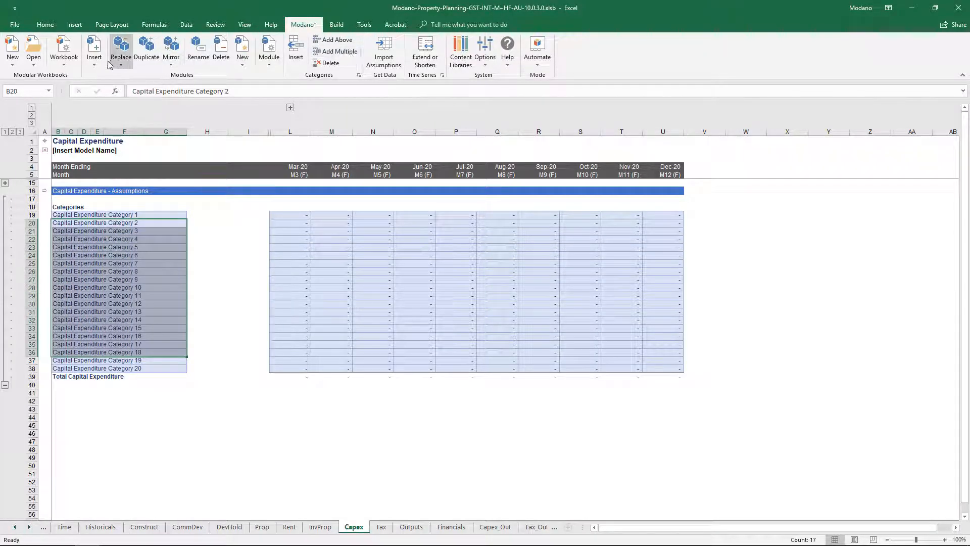
Step: Insert the Fixed Assets (Straight-Line & Declining Balance, Compacted) module from the Fixed Assets genre of the web module library
left_click(94, 53)
left_click(140, 83)
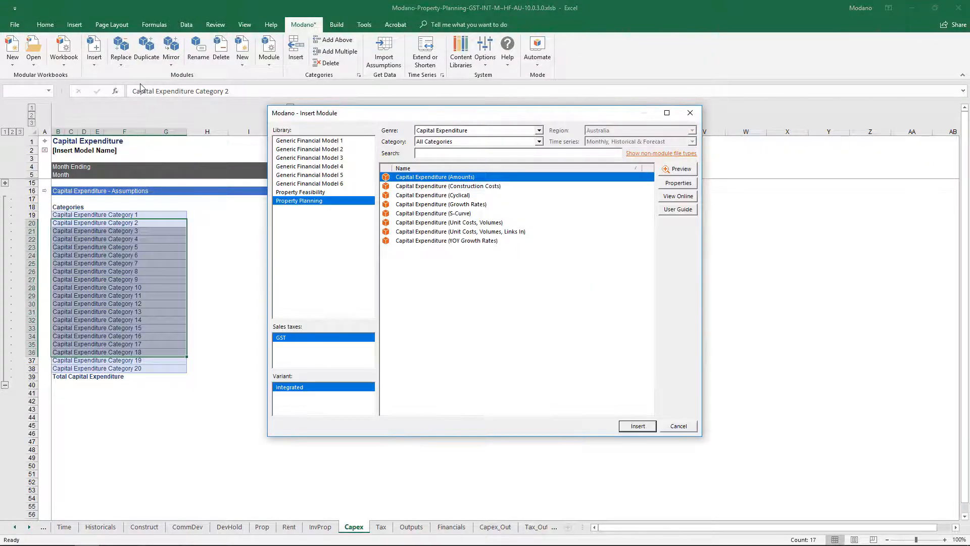
left_click(437, 130)
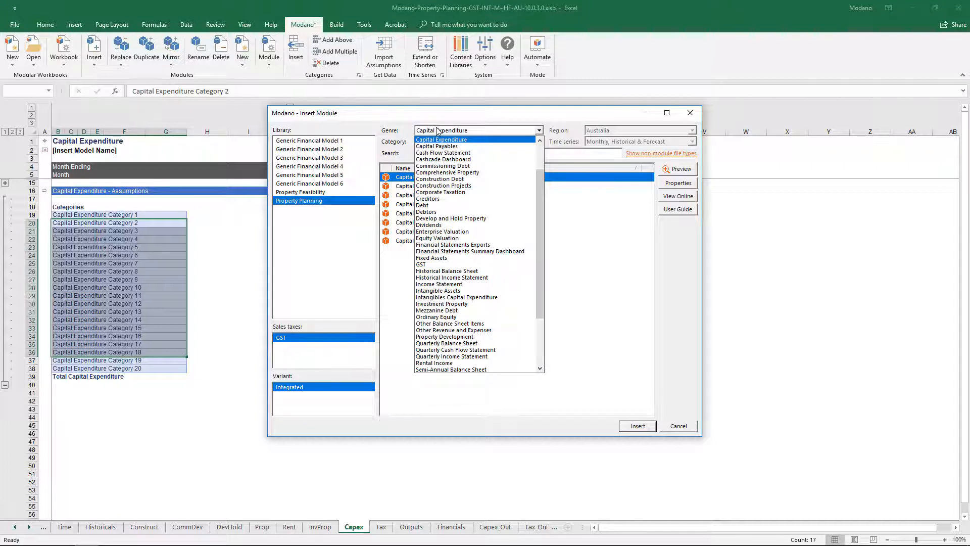
left_click(451, 259)
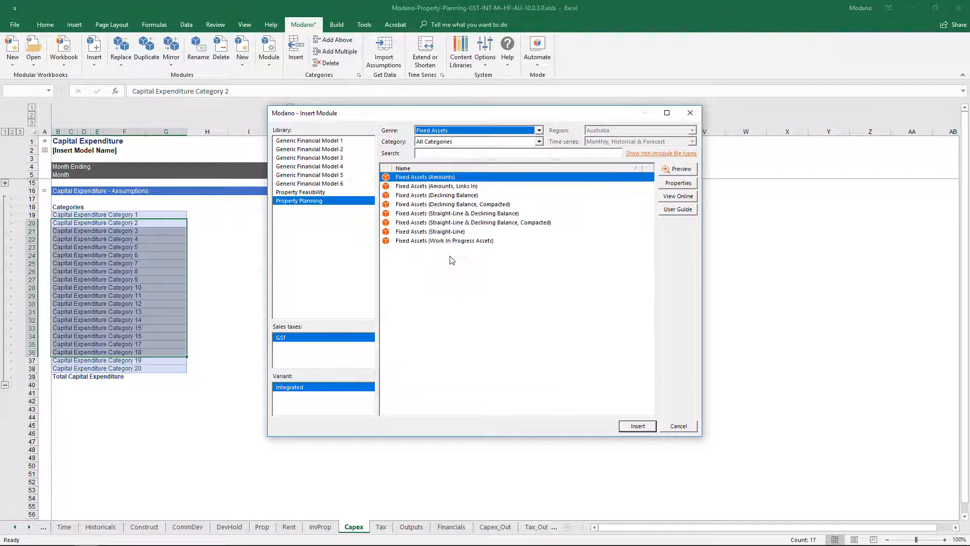
left_click(456, 223)
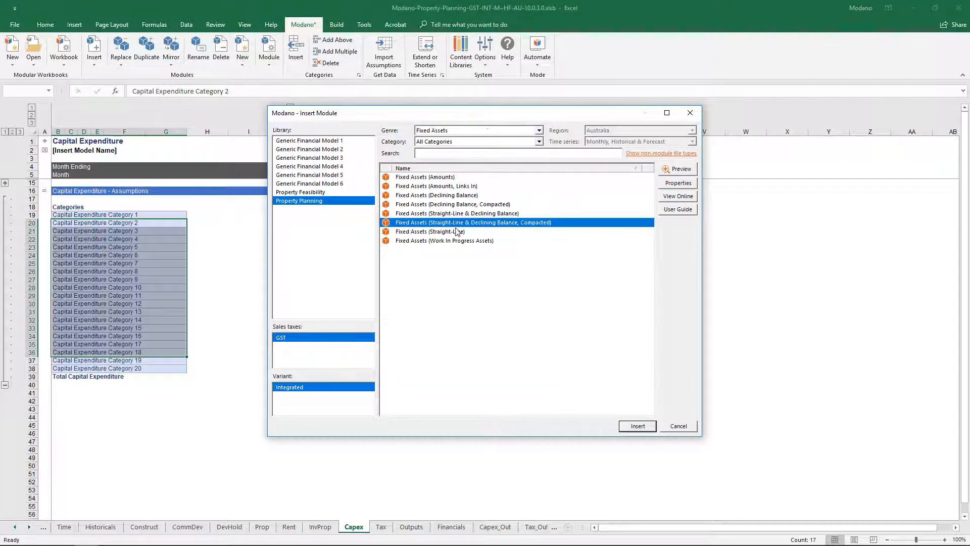
left_click(637, 427)
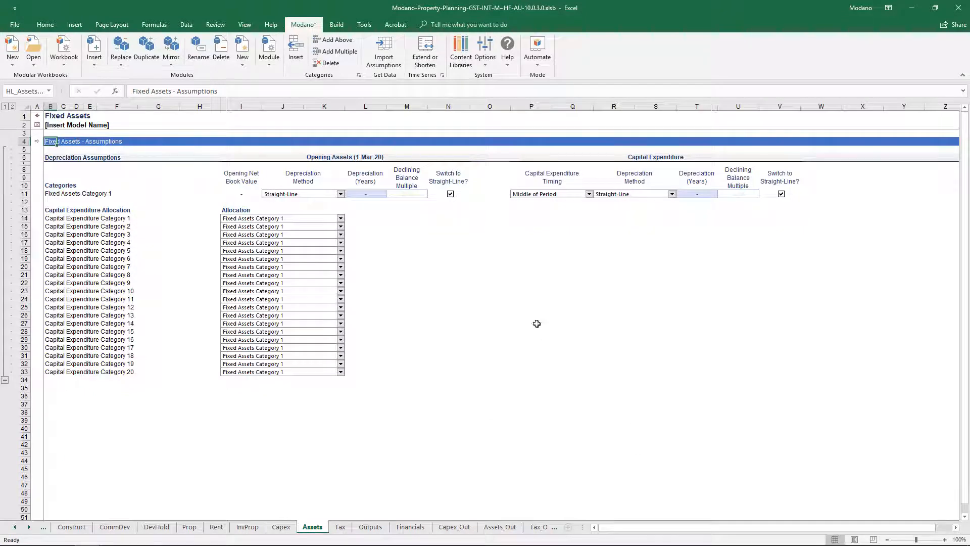
Step: Insert two more categories below Fixed Assets Category 1 in the depreciation assumptions of the Assets sheet
right_click(385, 195)
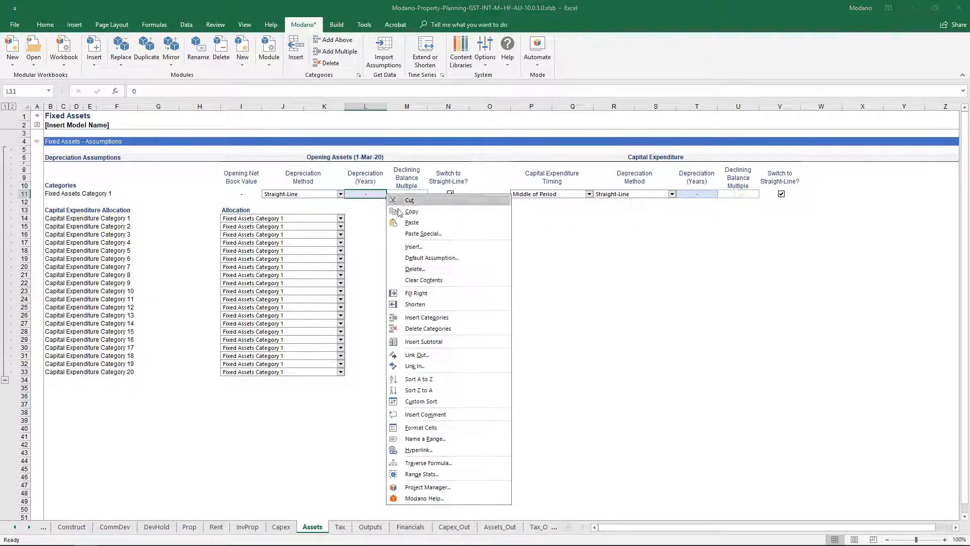
left_click(454, 317)
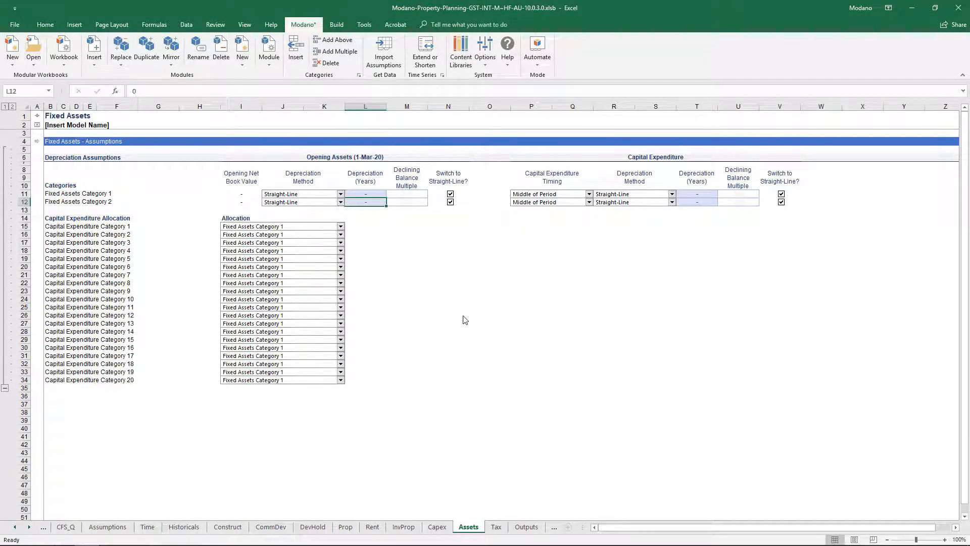
right_click(377, 202)
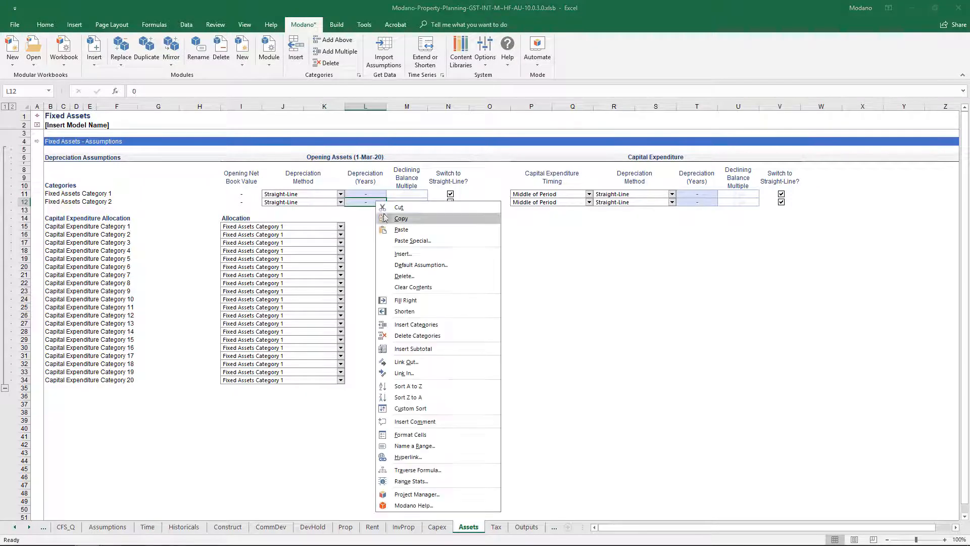
left_click(450, 324)
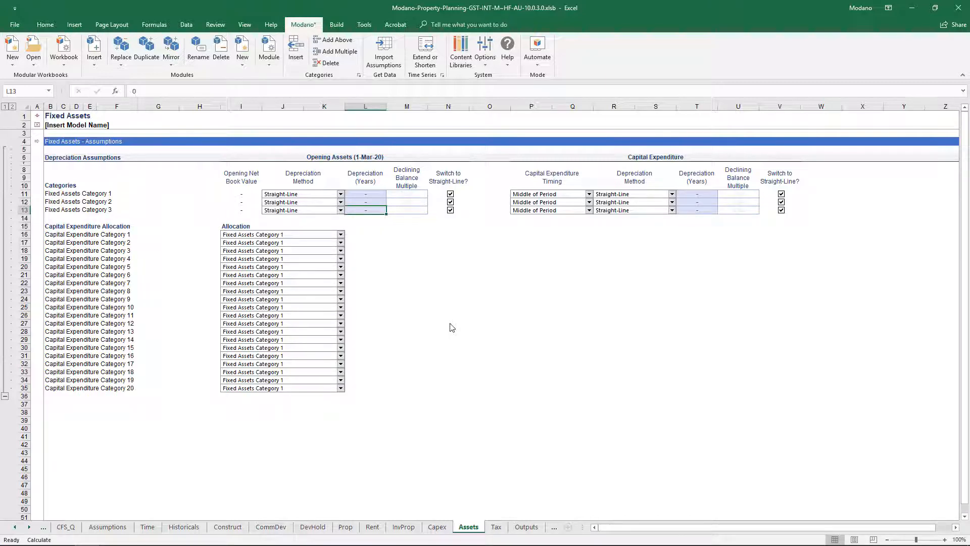
Step: Insert the Tax Fixed Assets (Declining Balance, Compacted) module from the Tax Fixed Assets genre of the web module library
left_click(94, 53)
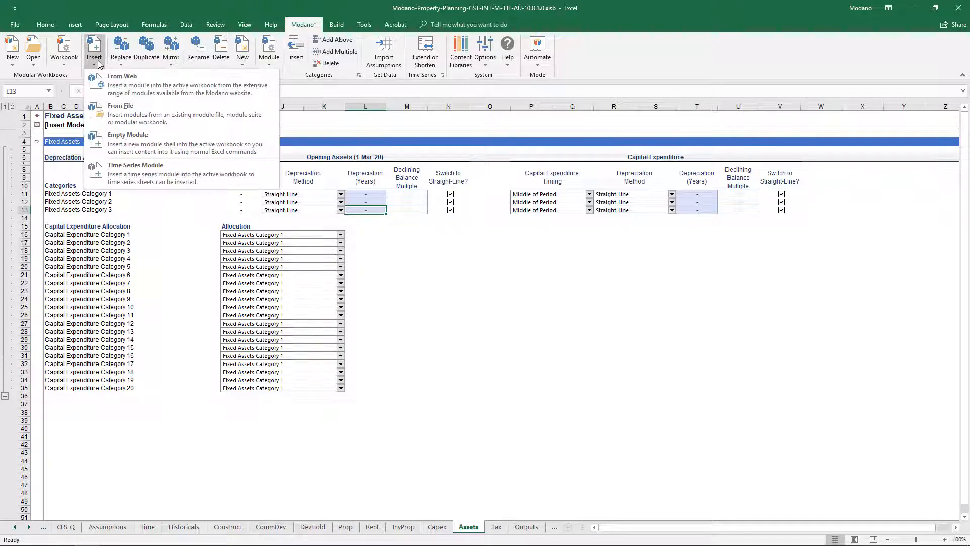
left_click(147, 77)
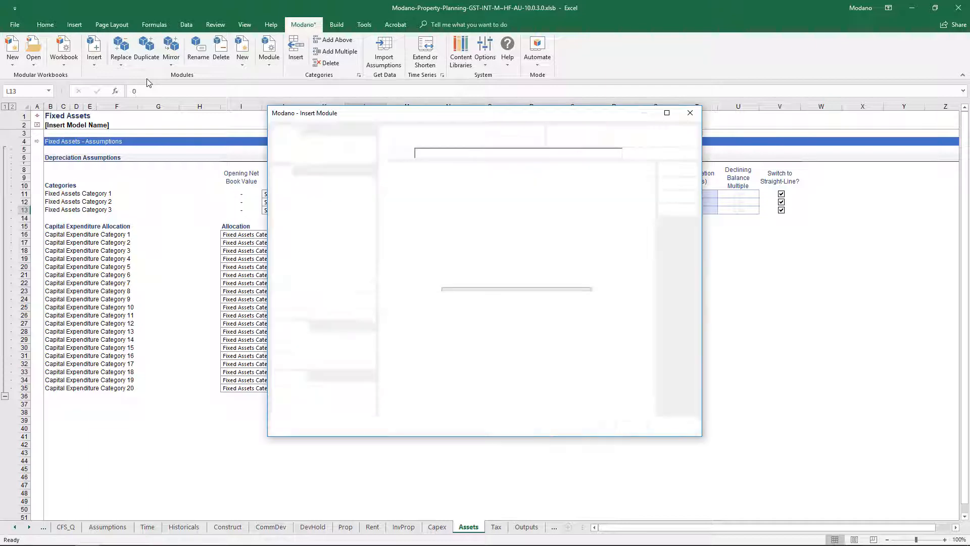
left_click(416, 130)
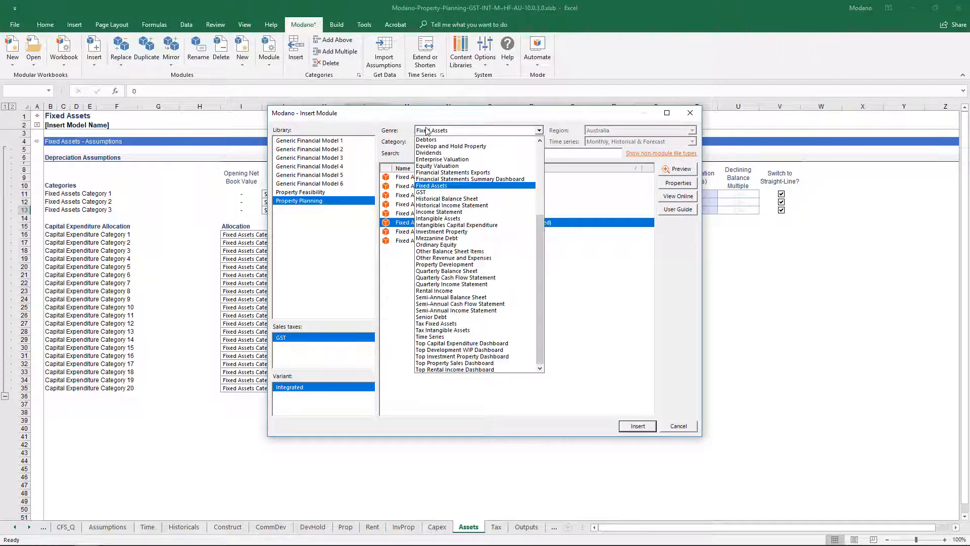
left_click(460, 324)
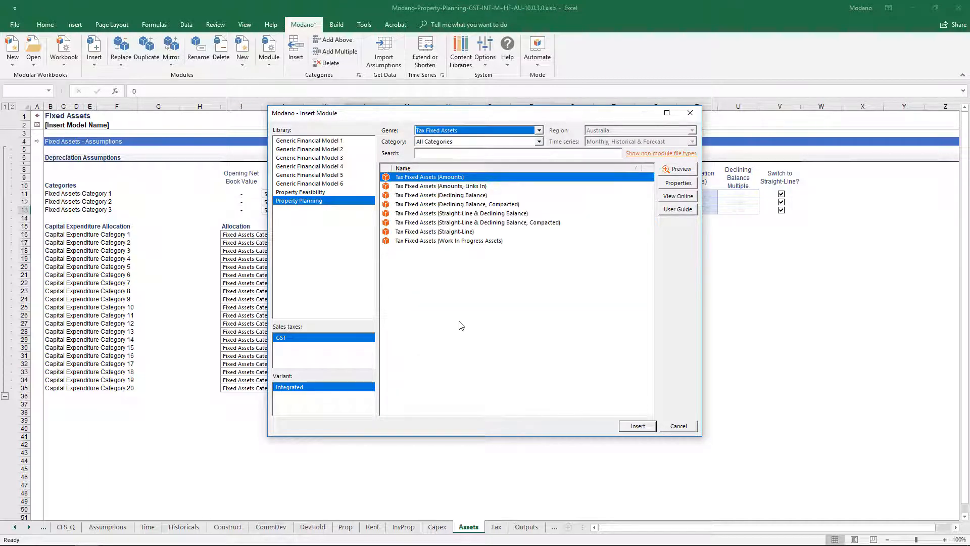
left_click(489, 205)
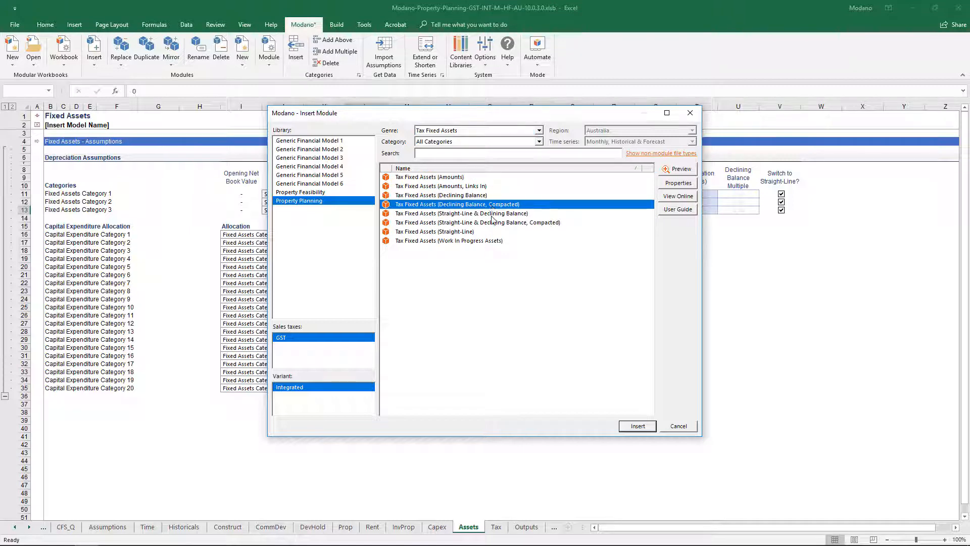
left_click(626, 426)
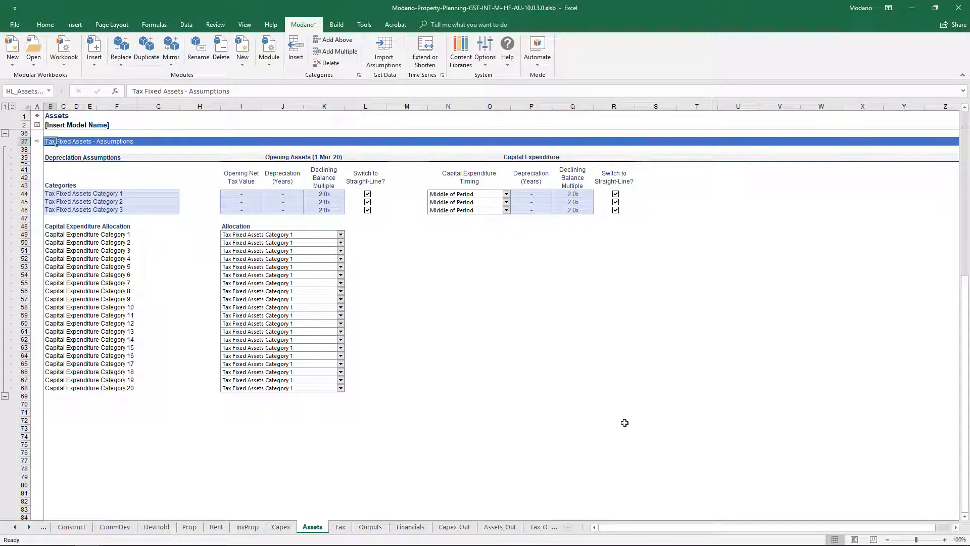
Step: Examine the Corporate Tax module's precedent and dependent links in the Project Manager with individual module links shown
left_click(336, 25)
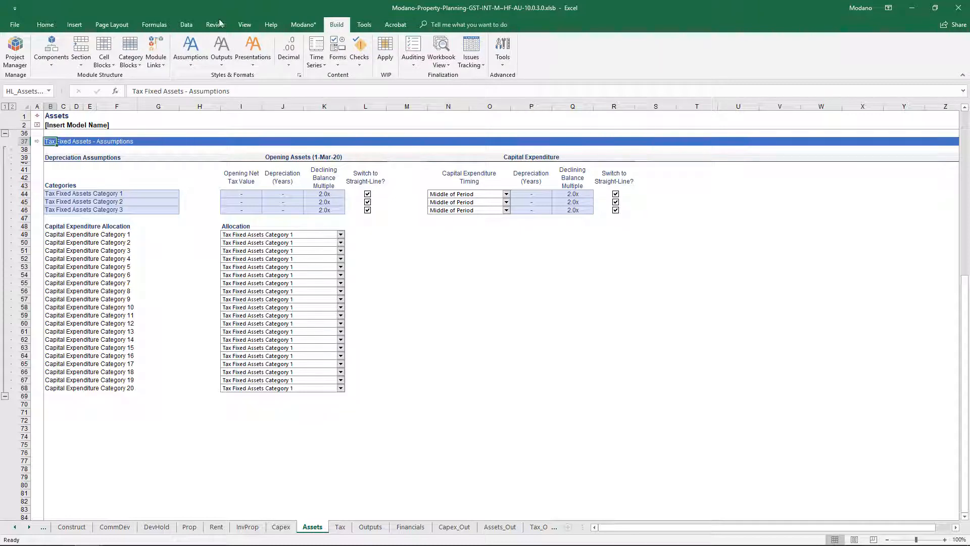
left_click(20, 46)
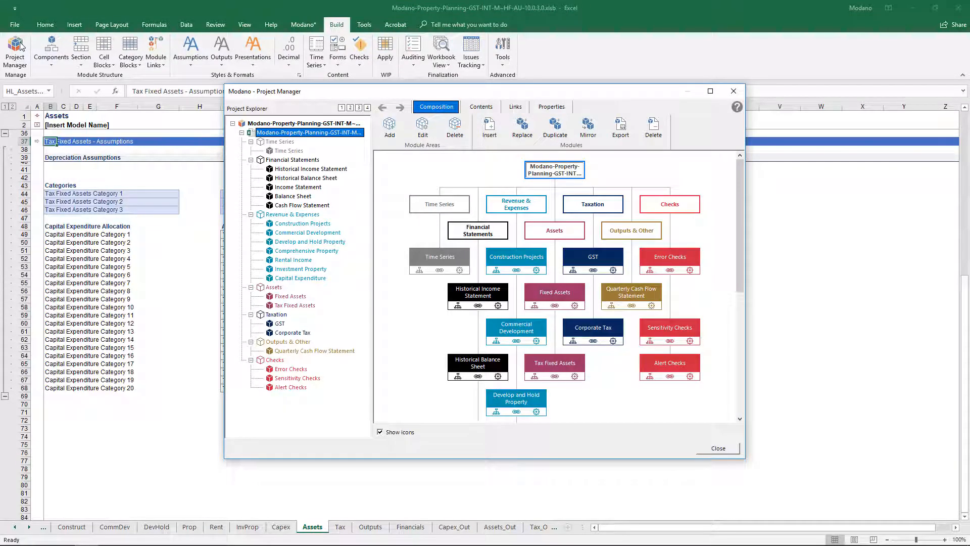
left_click(283, 333)
left_click(559, 248)
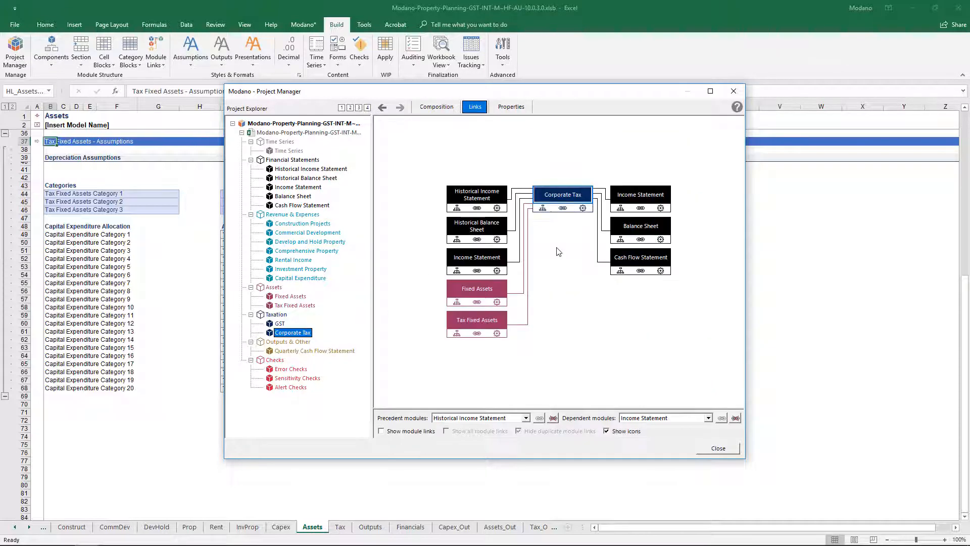
left_click(407, 432)
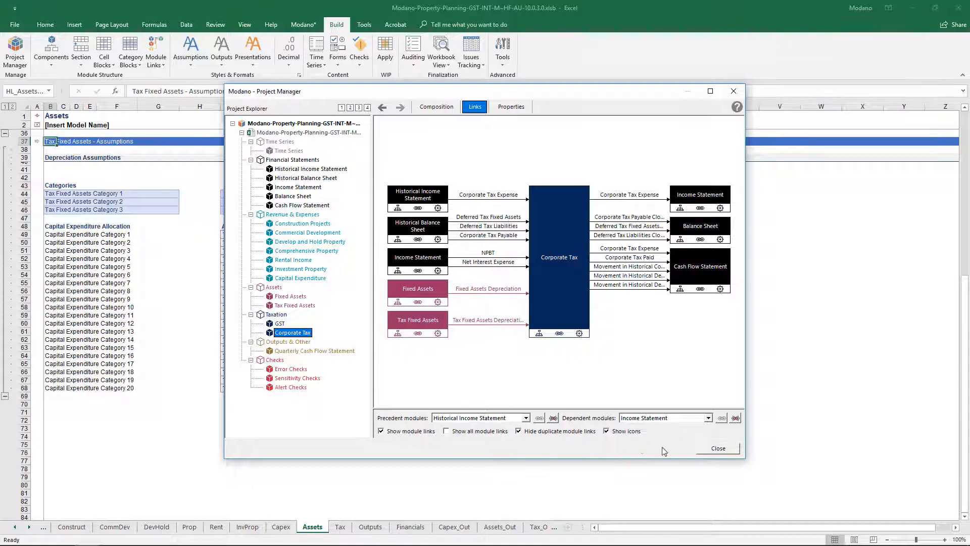
left_click(717, 448)
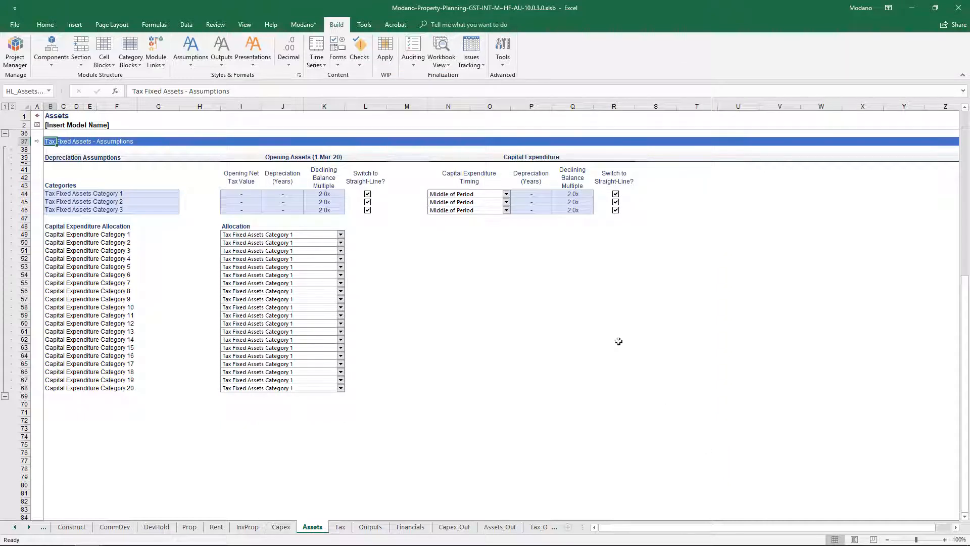
left_click(310, 26)
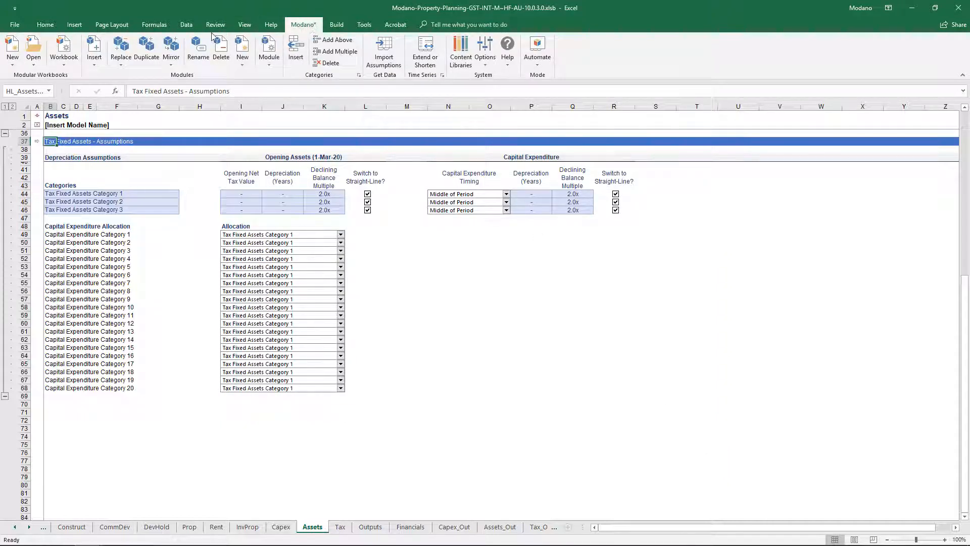
left_click(94, 53)
left_click(135, 82)
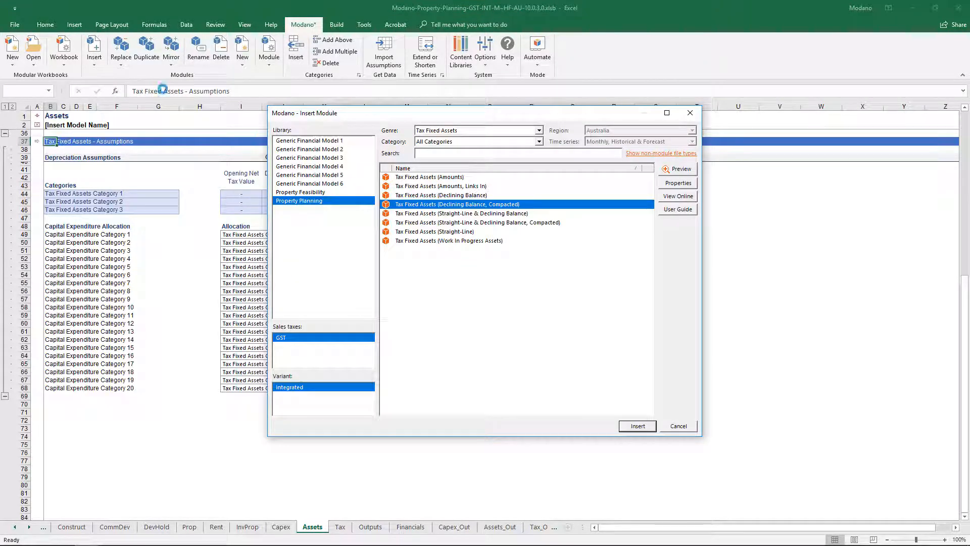
left_click(444, 241)
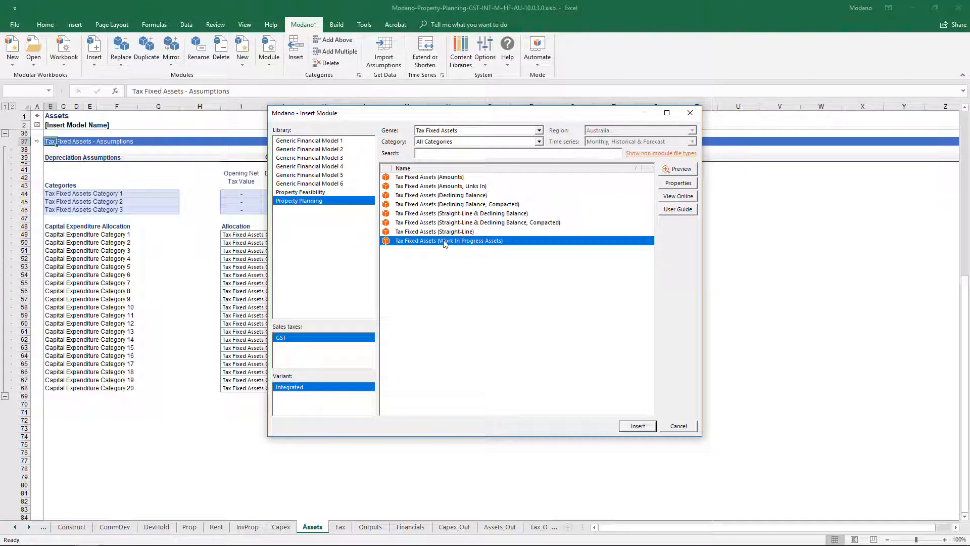
key("Escape")
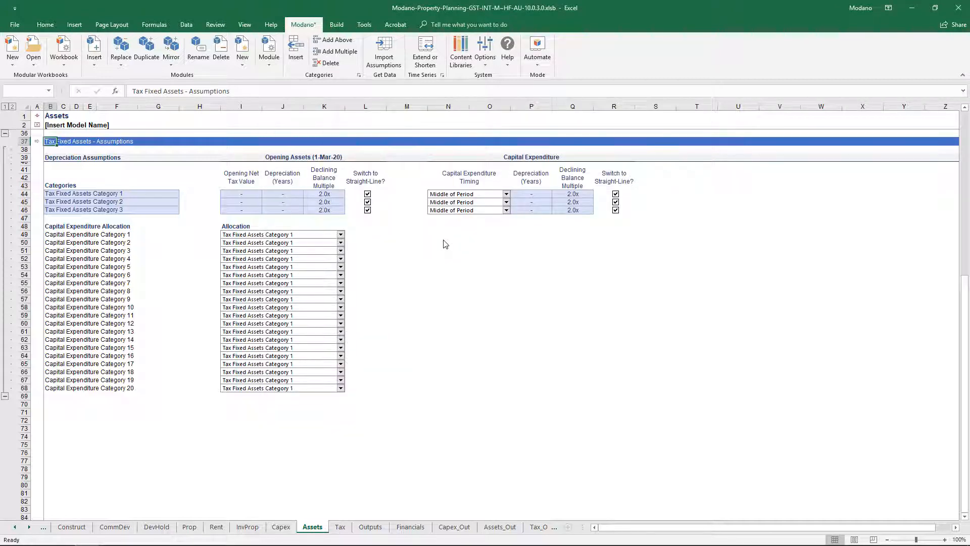
Step: Insert the Capital Payables (Days Terms) module from the Capital Payables genre of the web module library
left_click(94, 50)
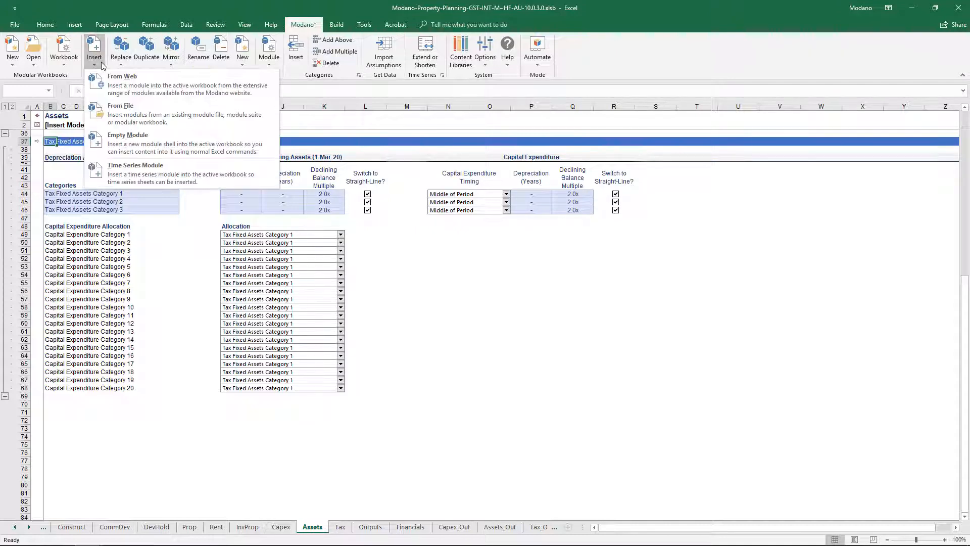
left_click(136, 78)
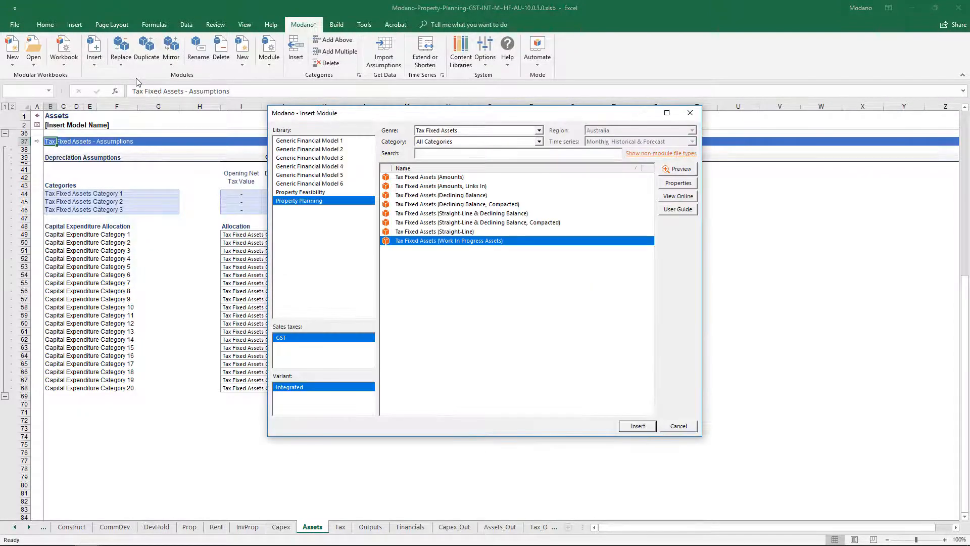
left_click(473, 130)
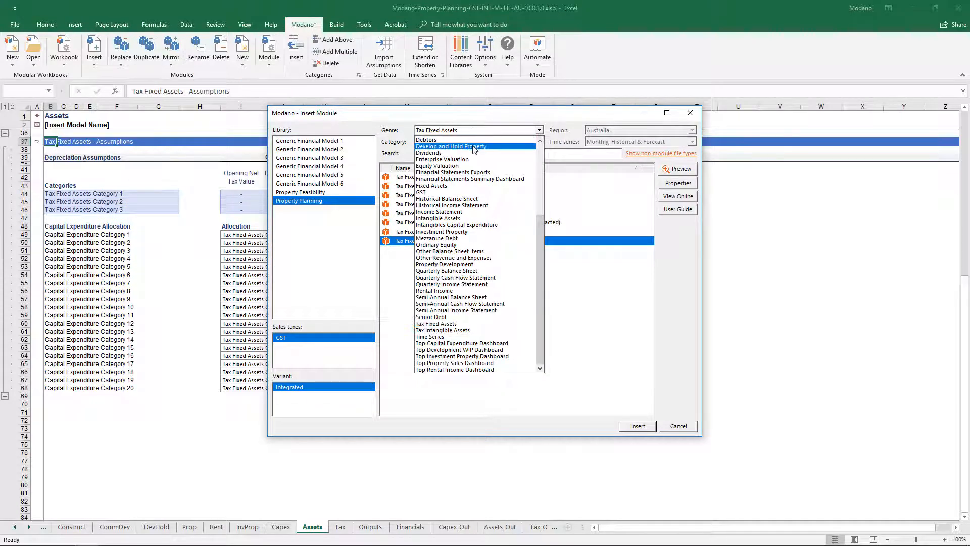
left_click(473, 185)
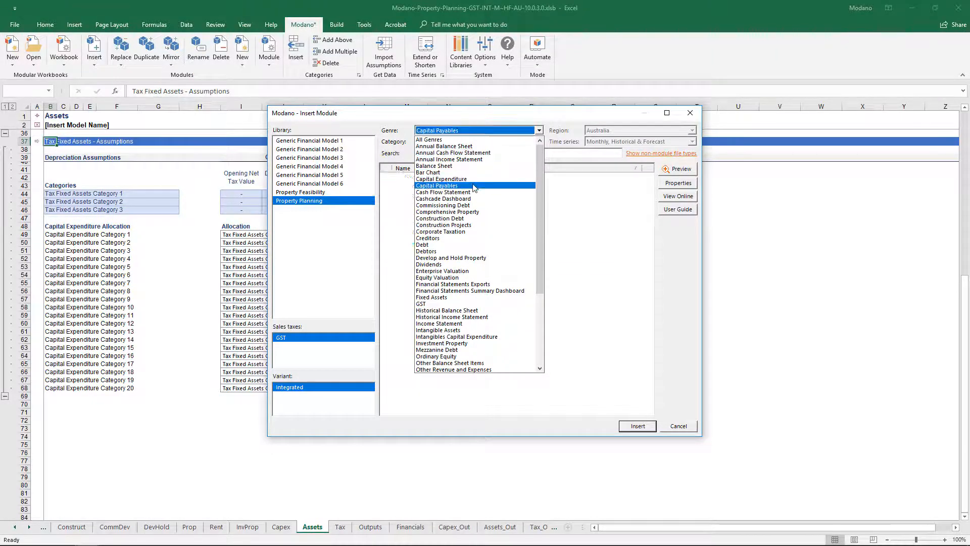
left_click(463, 196)
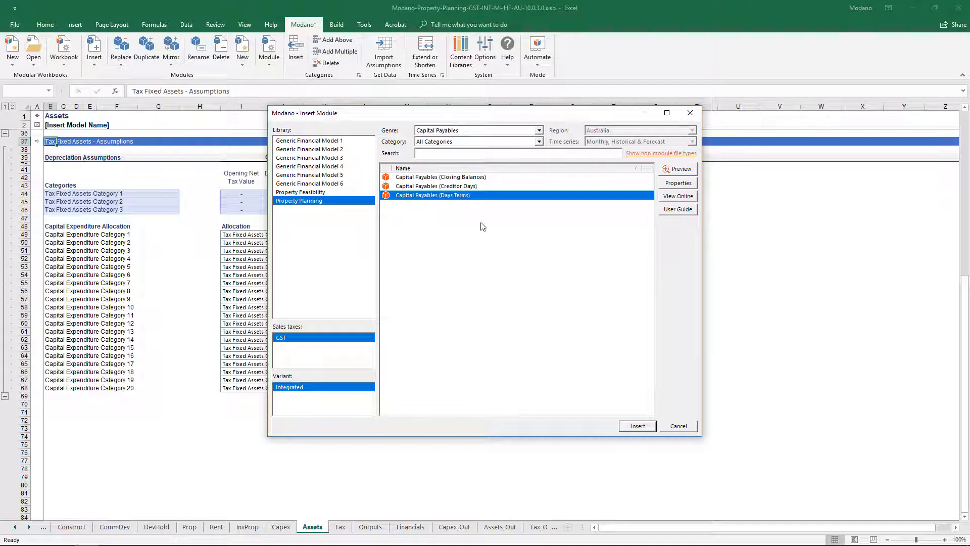
left_click(624, 429)
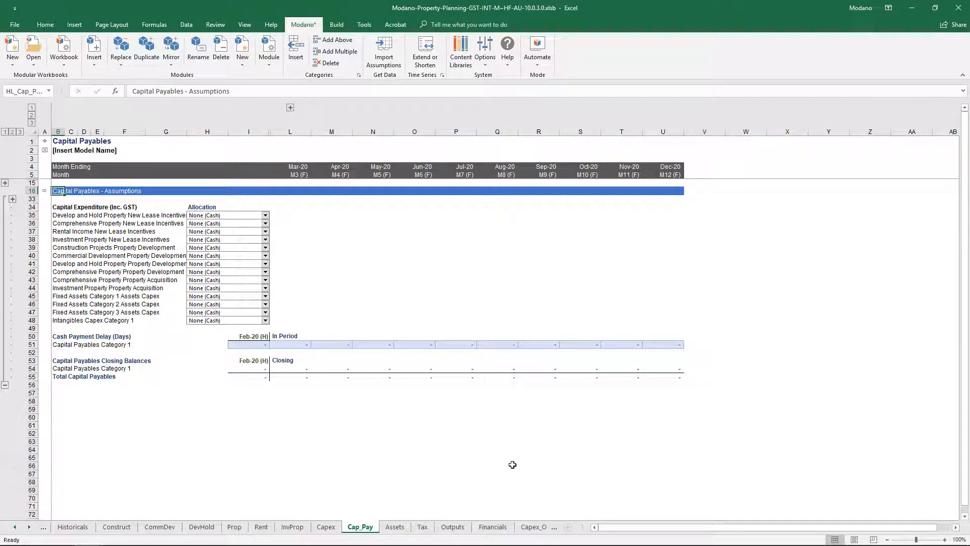
Step: Enter 10000 for Capital Expenditure Category 1 in Jun-20 on the Capex sheet
left_click(326, 528)
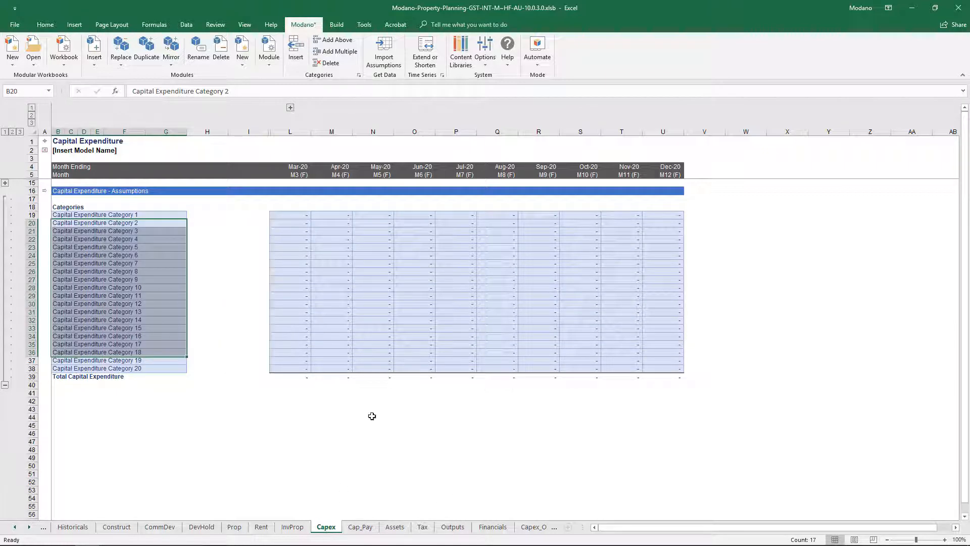
left_click(426, 220)
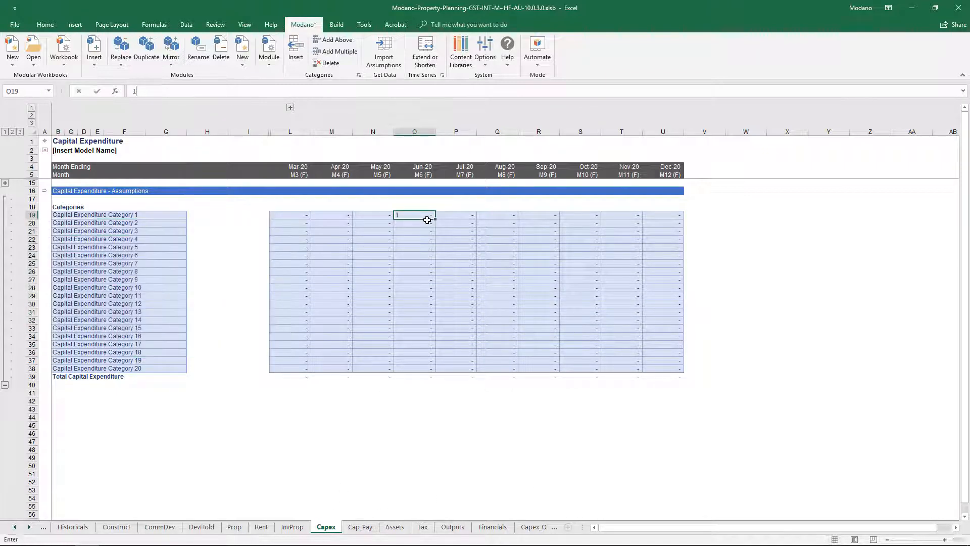
type("10000")
key("Return")
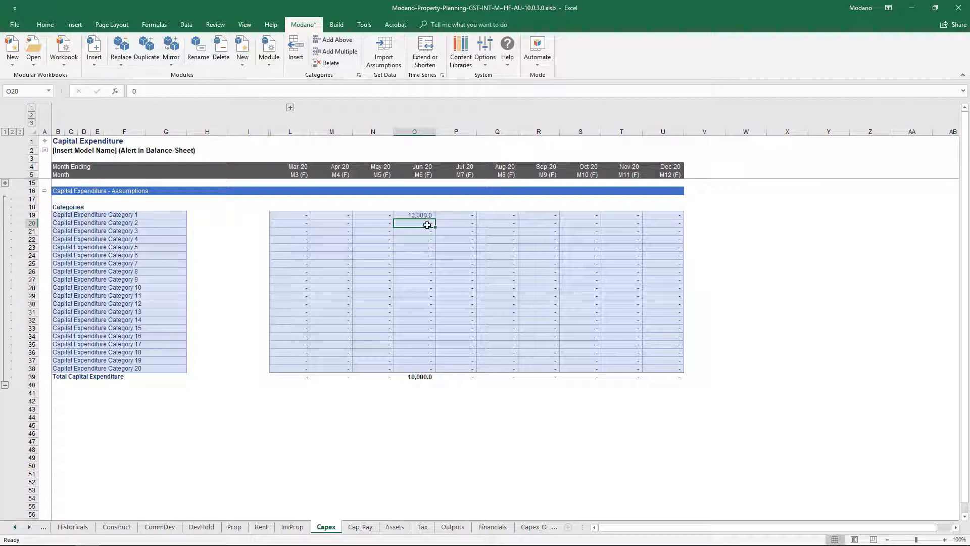
Step: On the Cap_Pay sheet, allocate Fixed Assets Category 1 Assets Capex to Capital Payables Category 1 and set its Jun-20 cash payment delay to 180 days
left_click(360, 527)
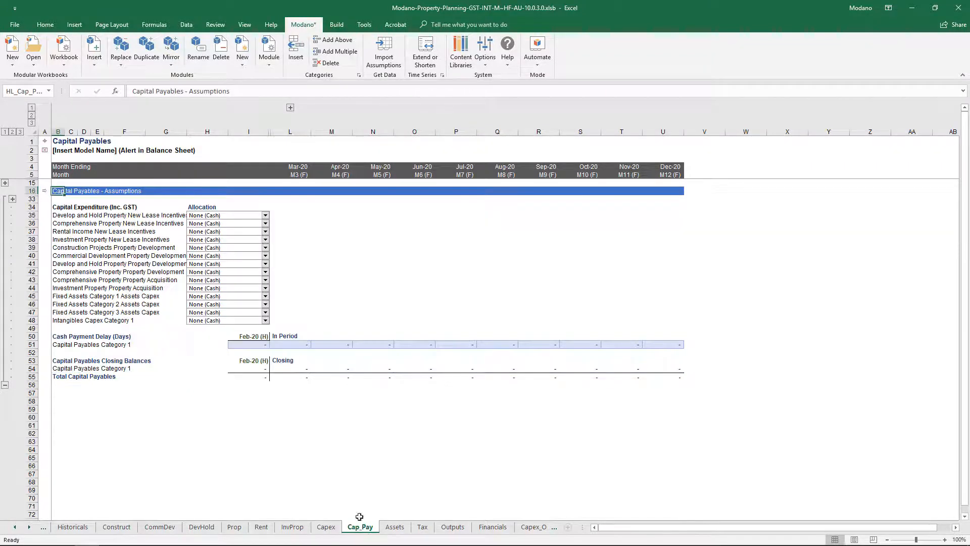
left_click(233, 300)
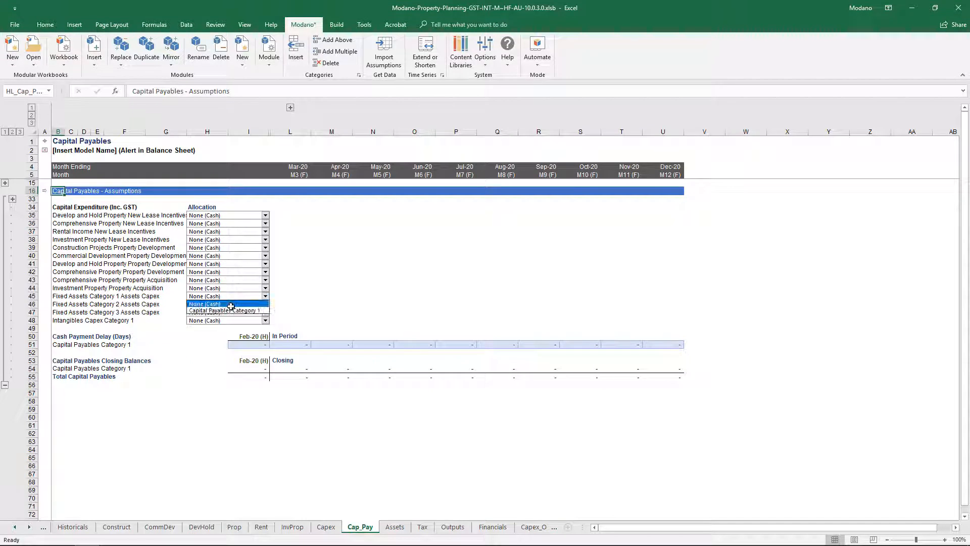
left_click(232, 308)
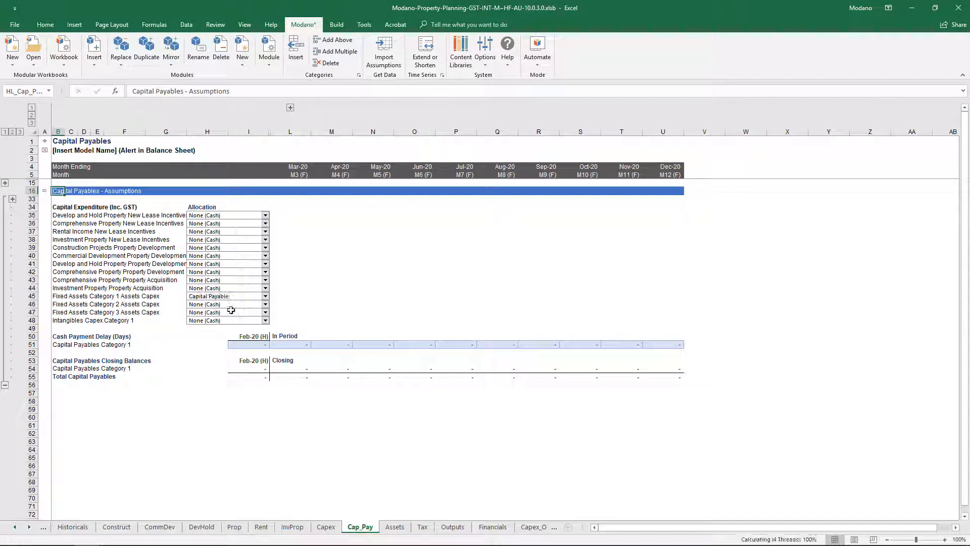
left_click(415, 344)
type("180")
key("Return")
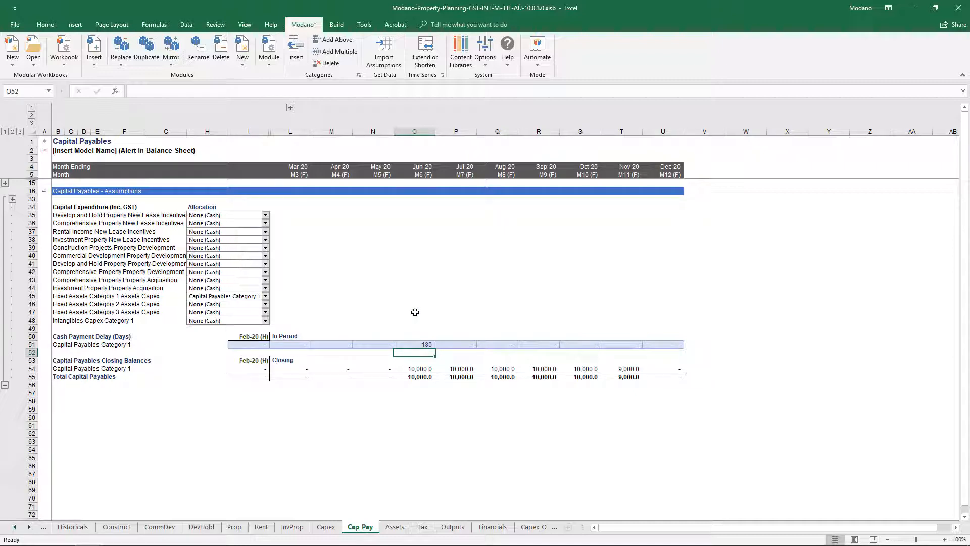
Step: Review the Capital Payables outputs, expanding and collapsing the cash payments calculation rows of Capital Payables Category 1
left_click(46, 193)
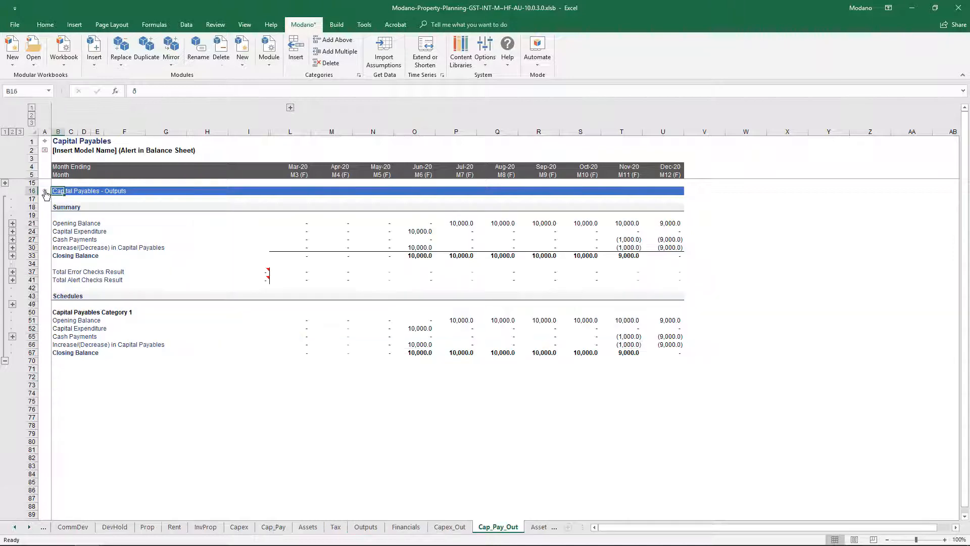
left_click(12, 337)
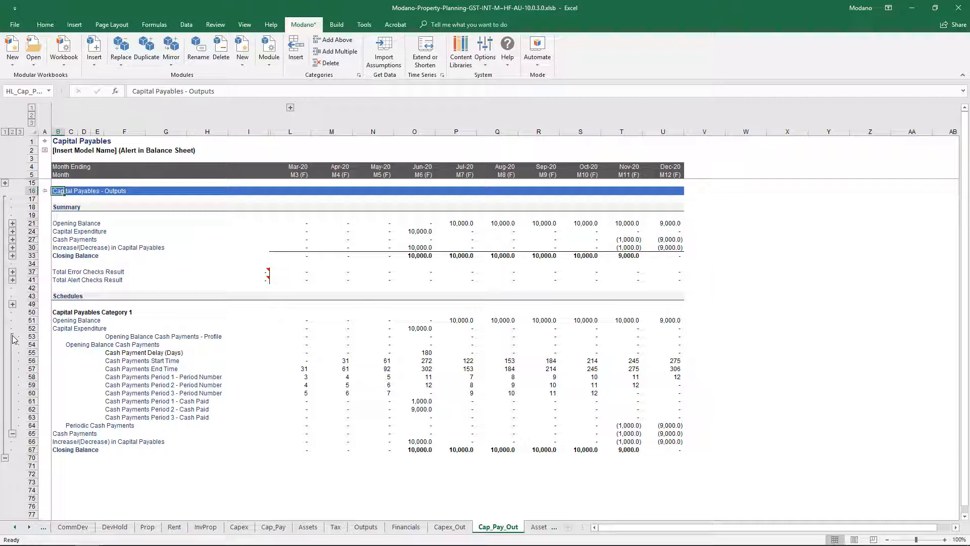
left_click(13, 337)
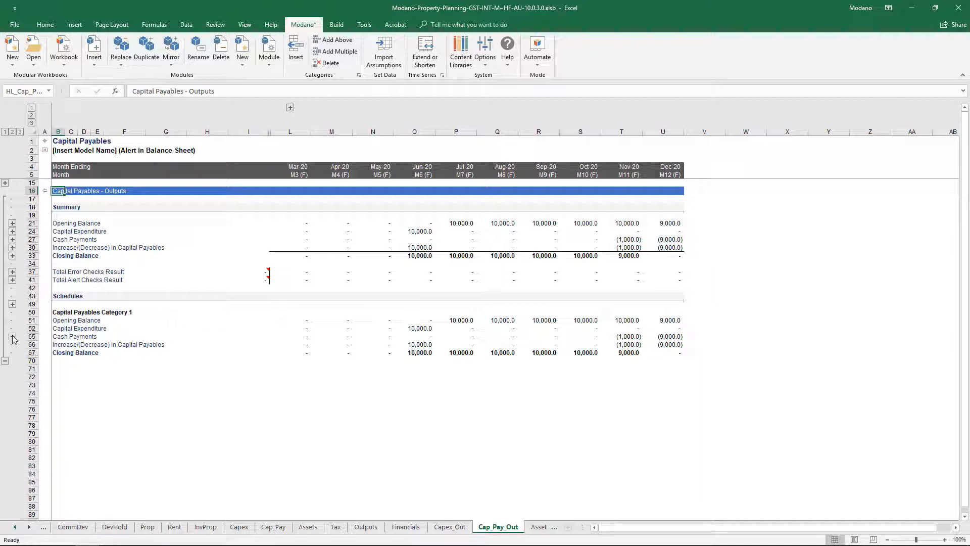
Step: Open the web module library for inserting a module and search it for "intan"
left_click(96, 68)
left_click(110, 81)
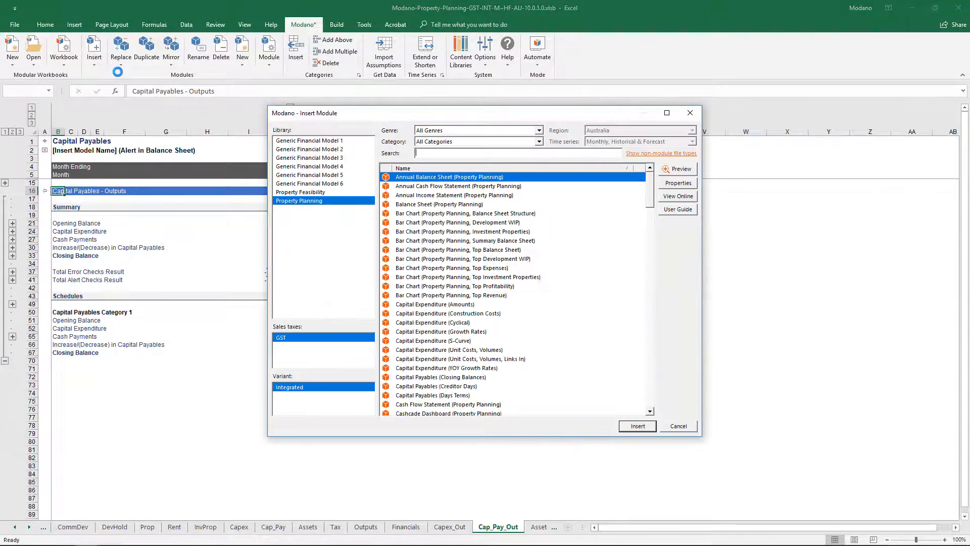
type("intan")
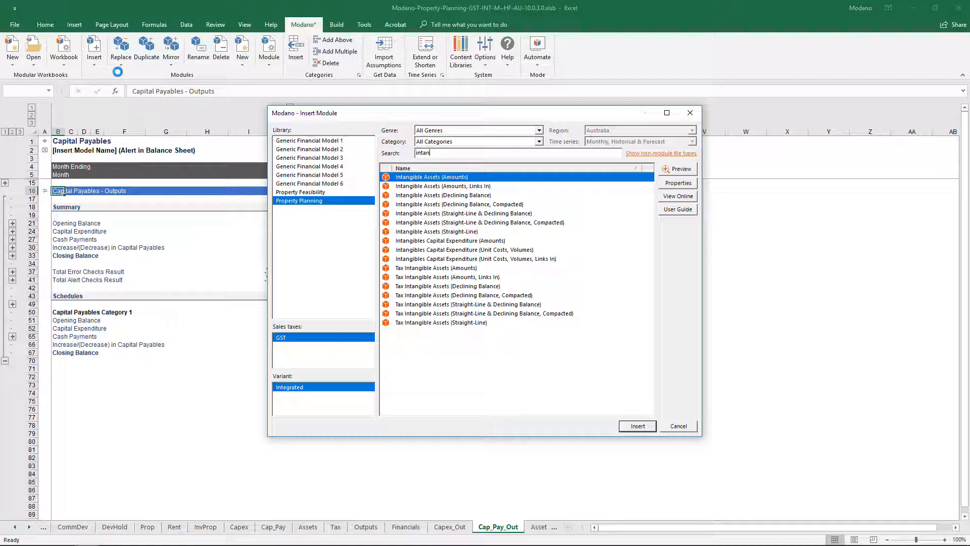
Step: Search the module library for "debt portfolio bullet" and compare the general, construction, mezzanine, commissioning and senior debt modules
key("BackSpace")
key("BackSpace")
key("BackSpace")
key("BackSpace")
key("BackSpace")
type("debt")
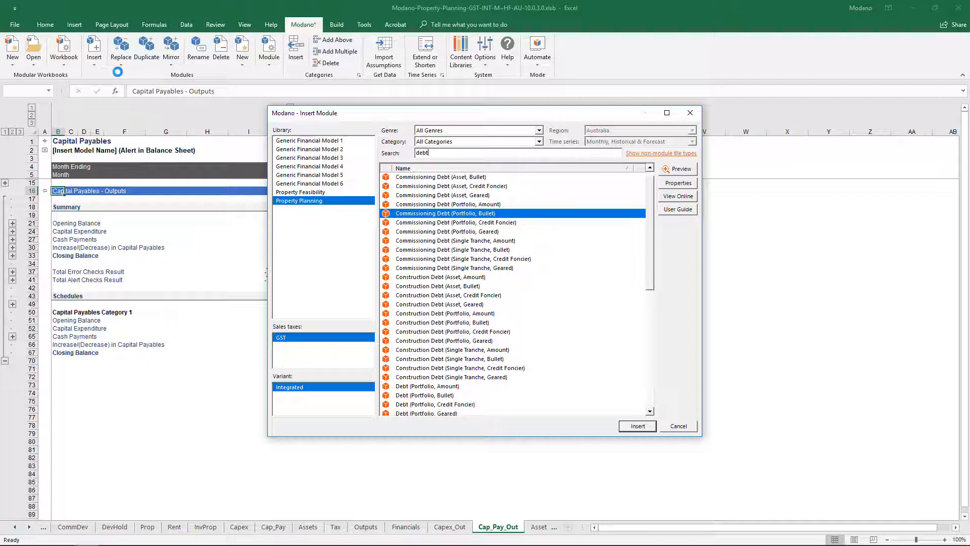
type("portfolio")
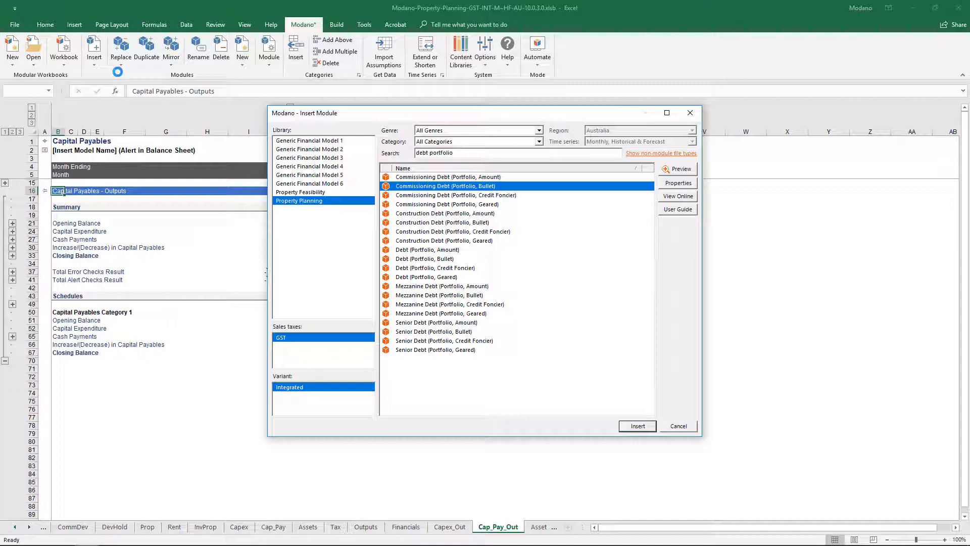
type("bullet")
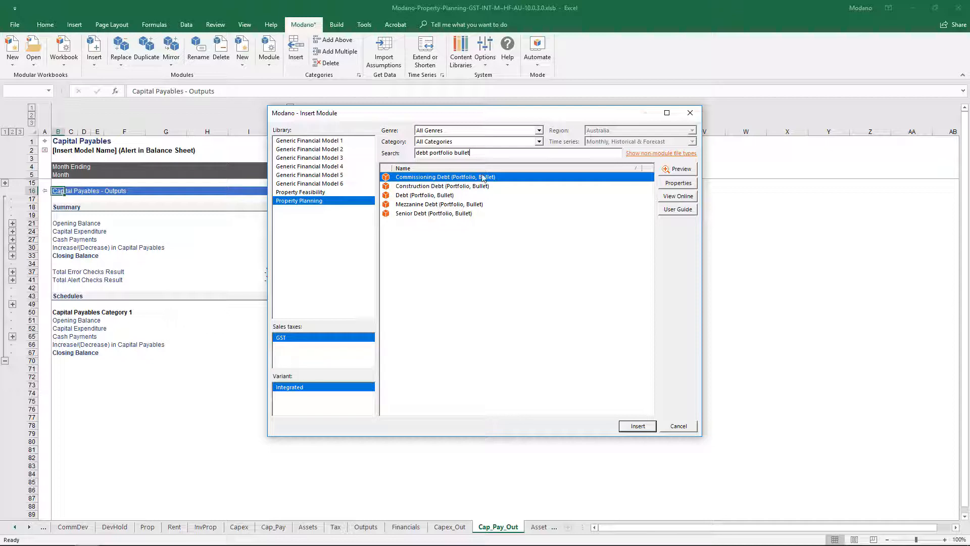
left_click(523, 197)
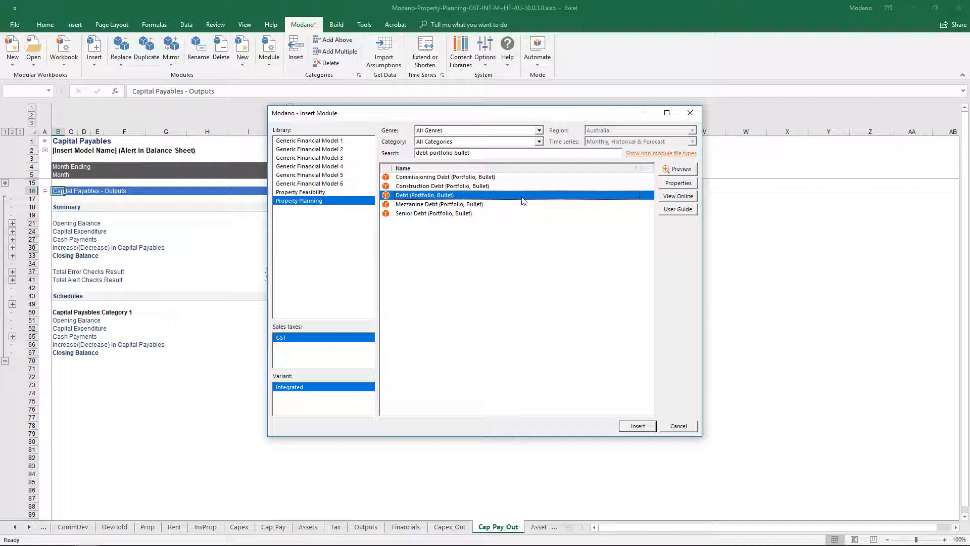
left_click(523, 187)
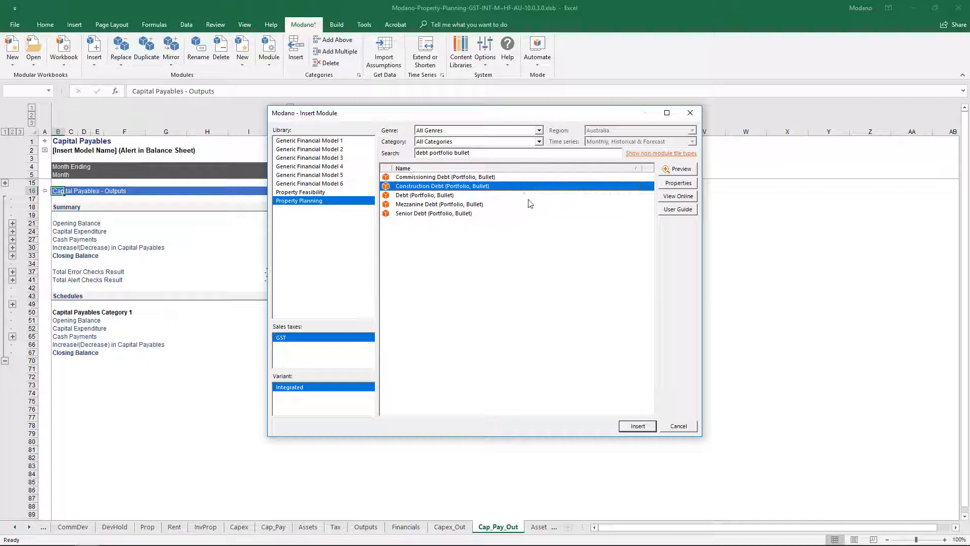
left_click(533, 207)
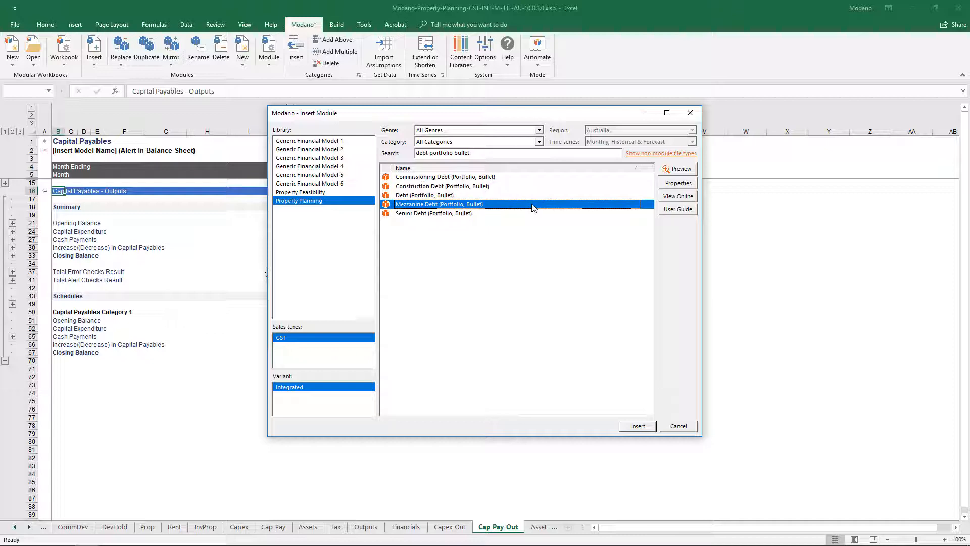
left_click(544, 178)
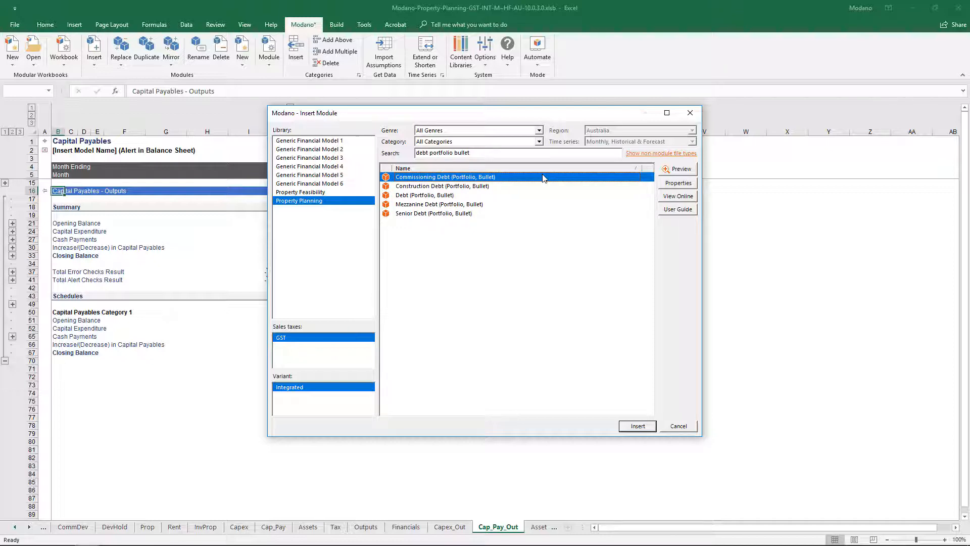
left_click(518, 212)
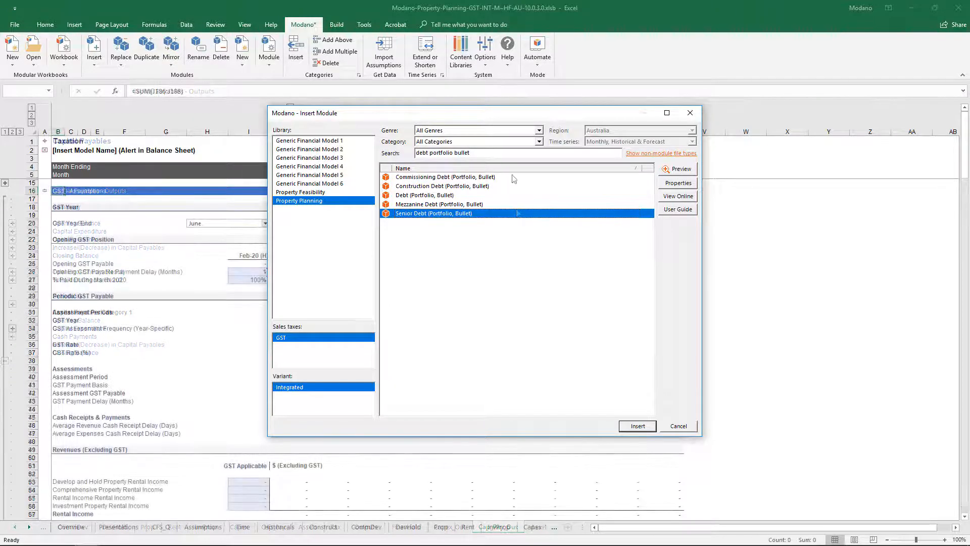
Step: Search the module library for "senior debt bullet" and compare the single tranche, portfolio and asset variants
left_click_drag(493, 153, 275, 155)
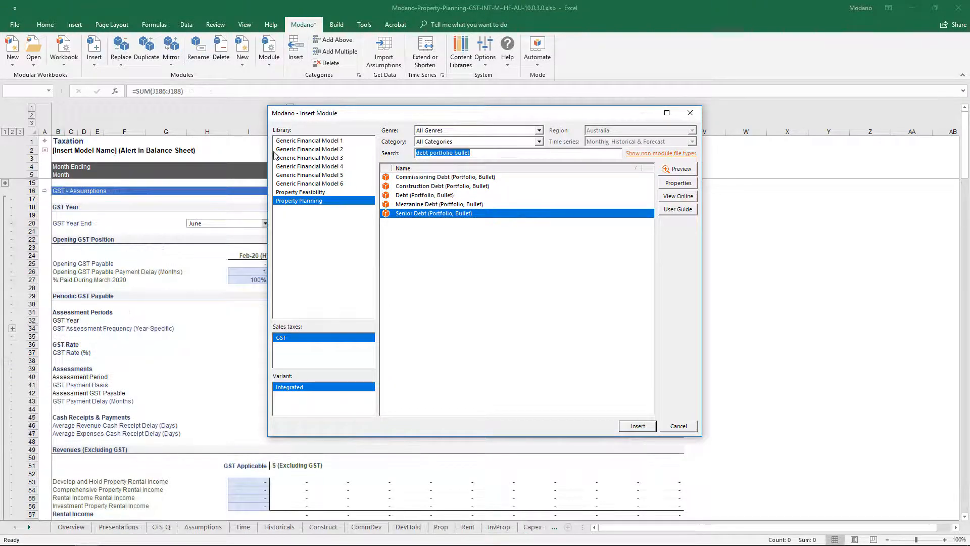
key("ctrl+shift+Right")
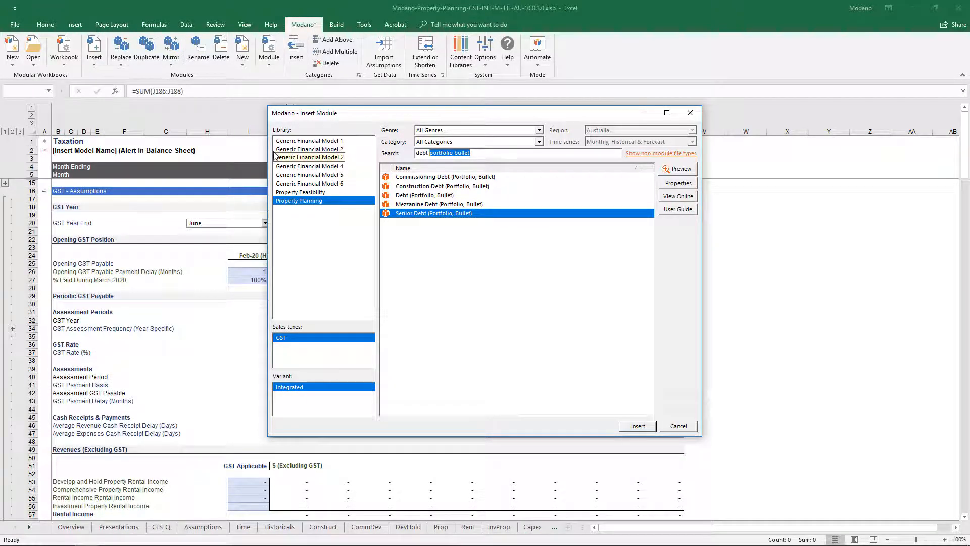
left_click(508, 214)
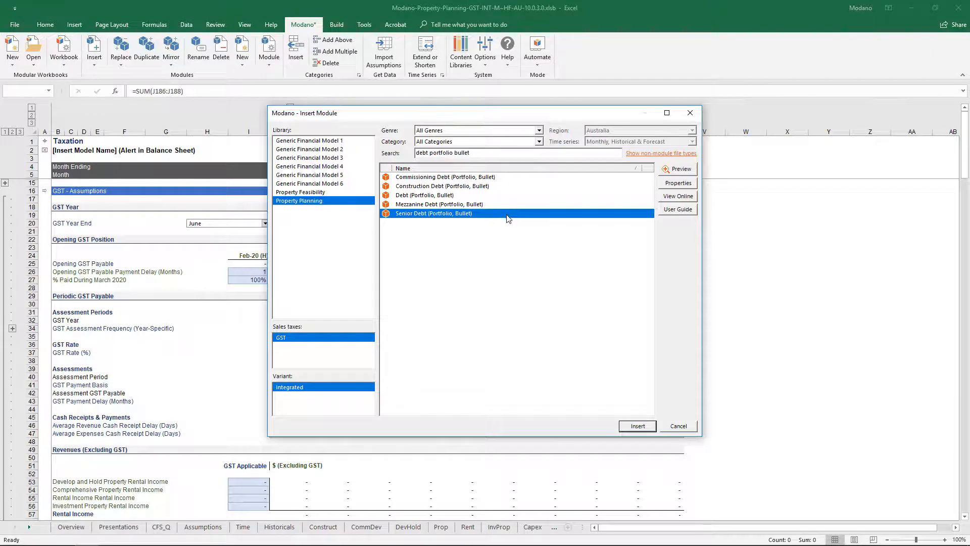
left_click_drag(472, 153, 390, 156)
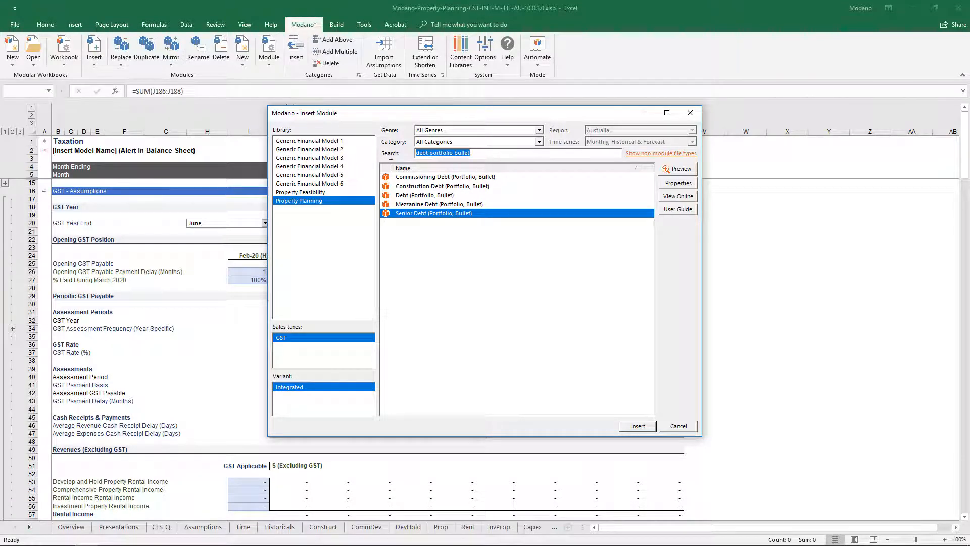
type("senior debt")
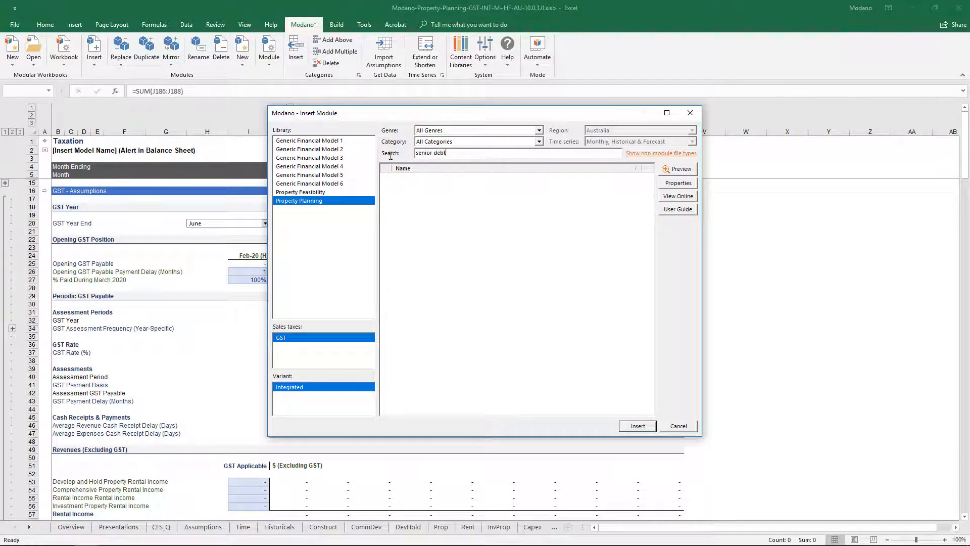
type(" bullet")
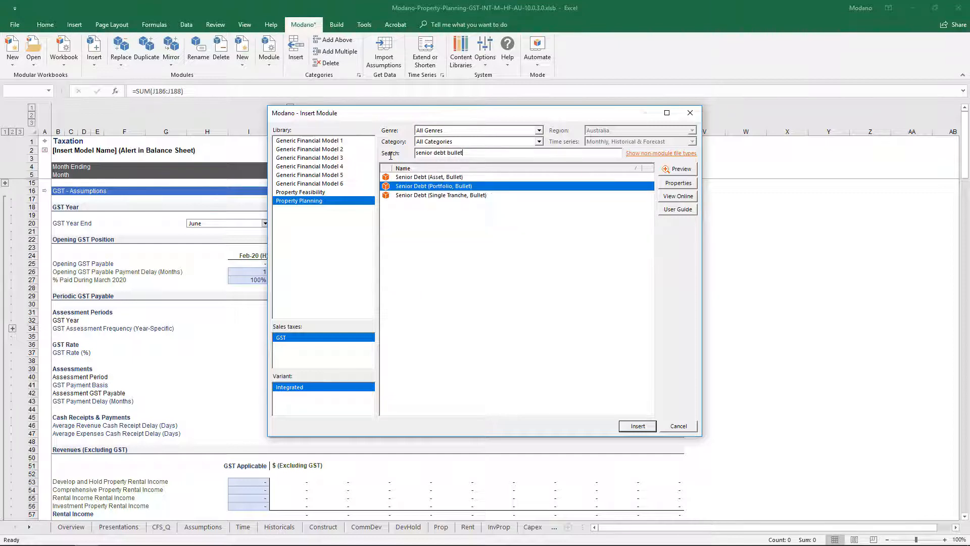
left_click(520, 196)
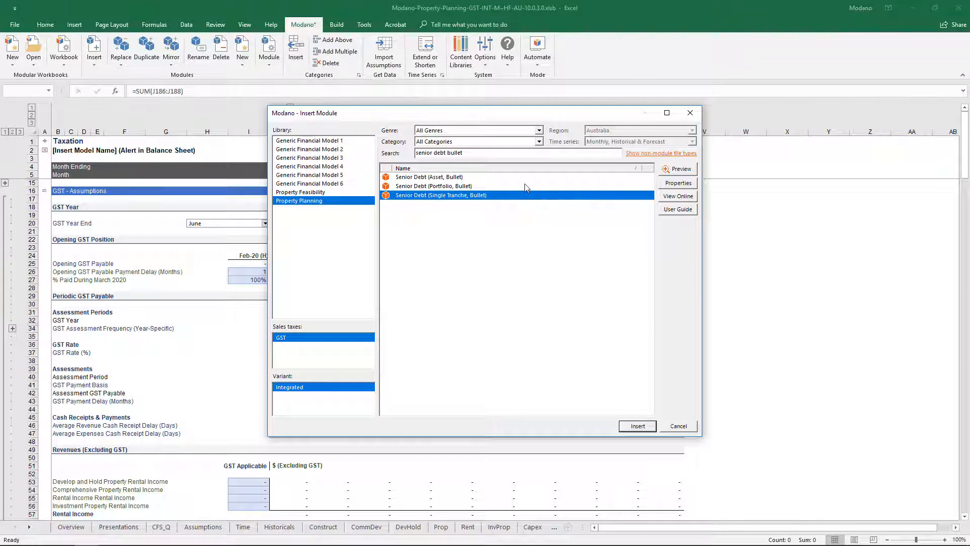
left_click(525, 186)
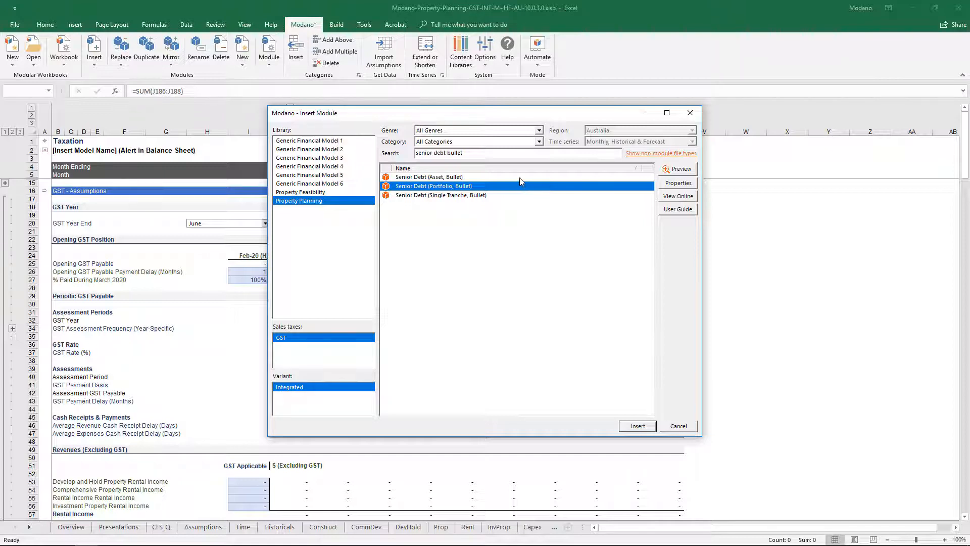
left_click(520, 177)
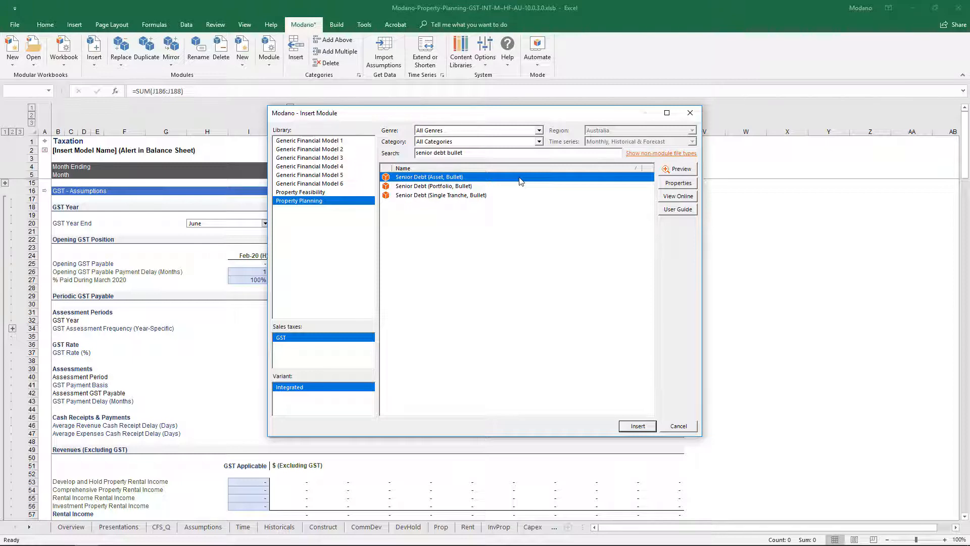
Step: Search the module library for "senior debt asset" and compare the amount, bullet, credit foncier and geared variants
double_click(504, 153)
type("asset")
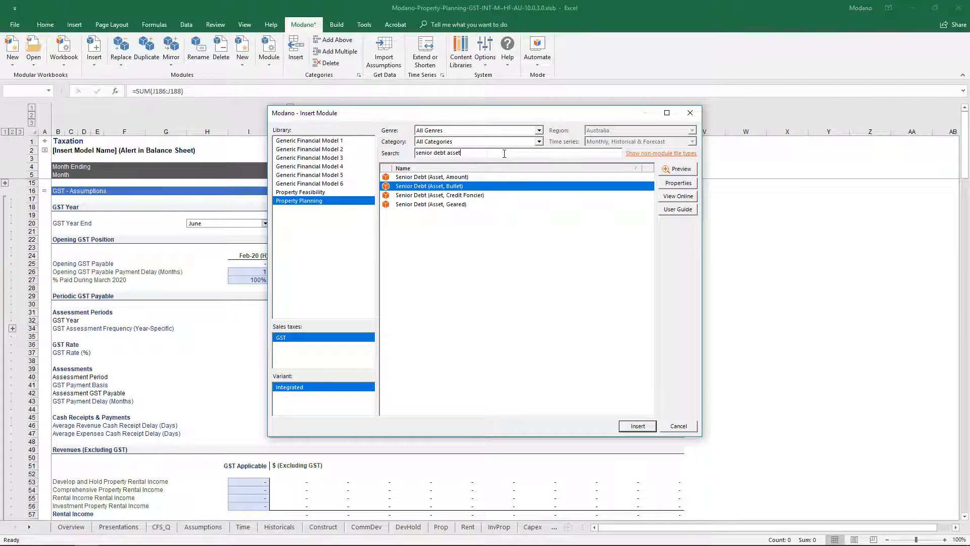
left_click(541, 180)
left_click(545, 188)
left_click(555, 196)
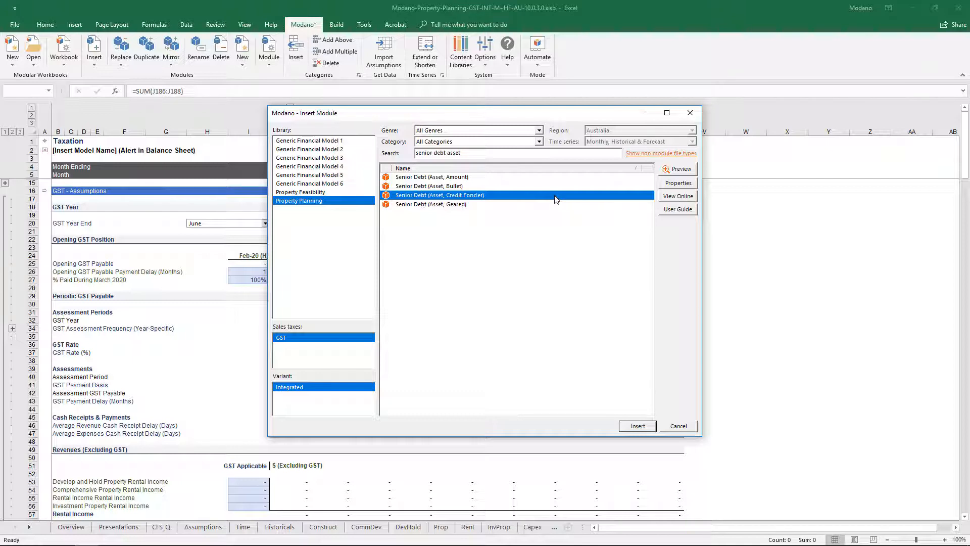
left_click(560, 205)
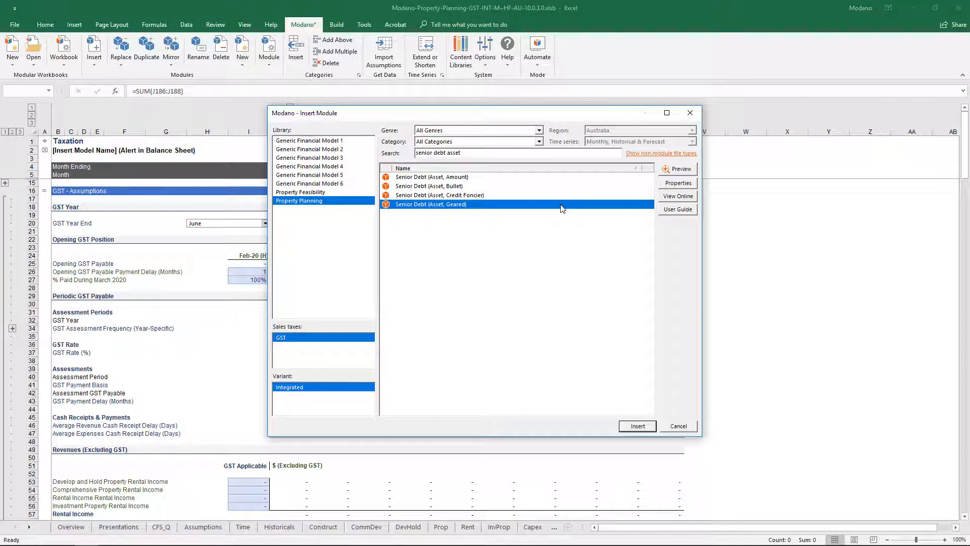
Step: Search for "debt", insert the Senior Debt (Portfolio, Geared) module and select the three property rows in its debt allocation section
double_click(452, 152)
key("BackSpace")
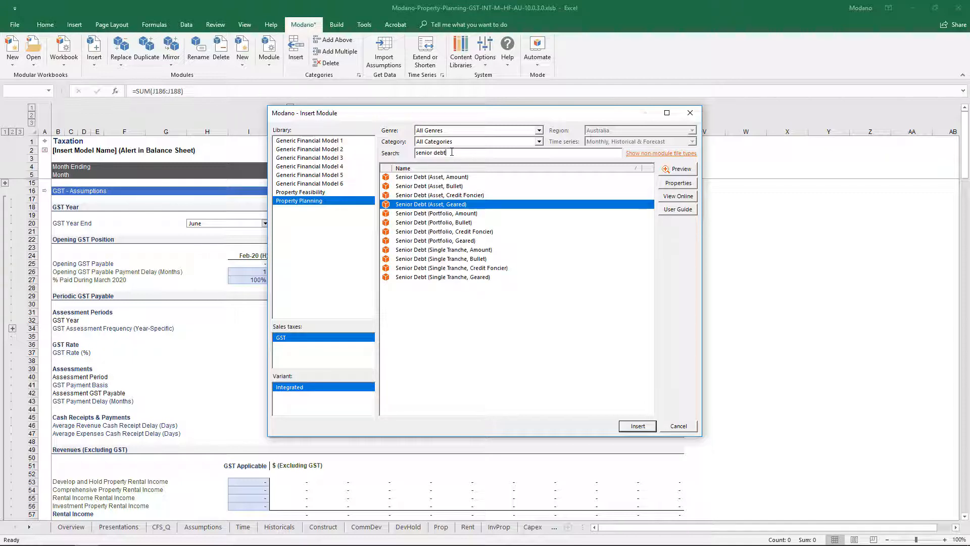
key("shift+Home")
key("BackSpace")
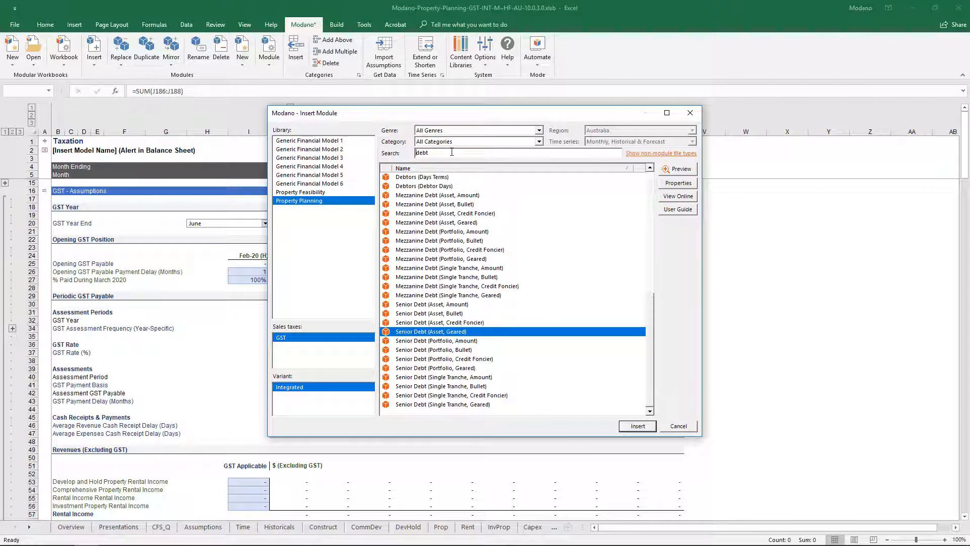
left_click(473, 368)
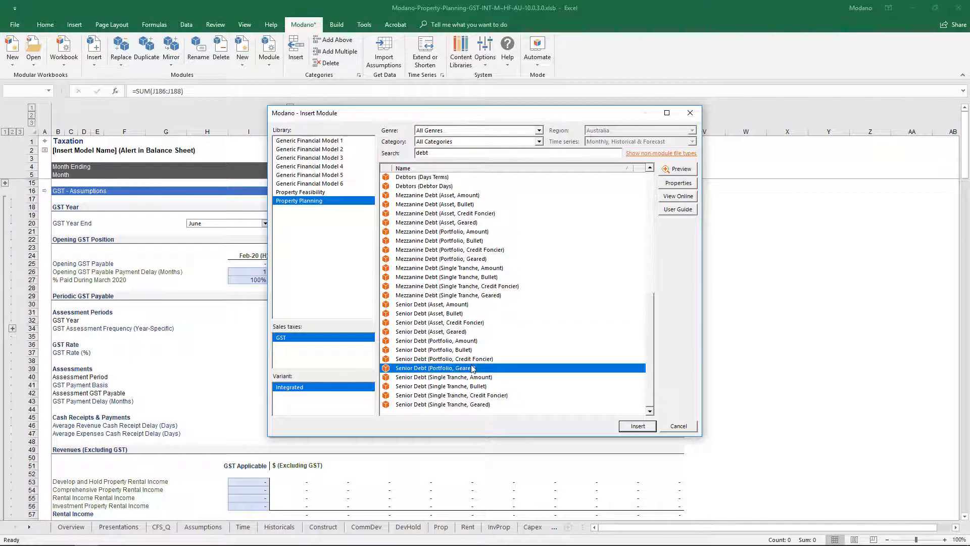
left_click(624, 427)
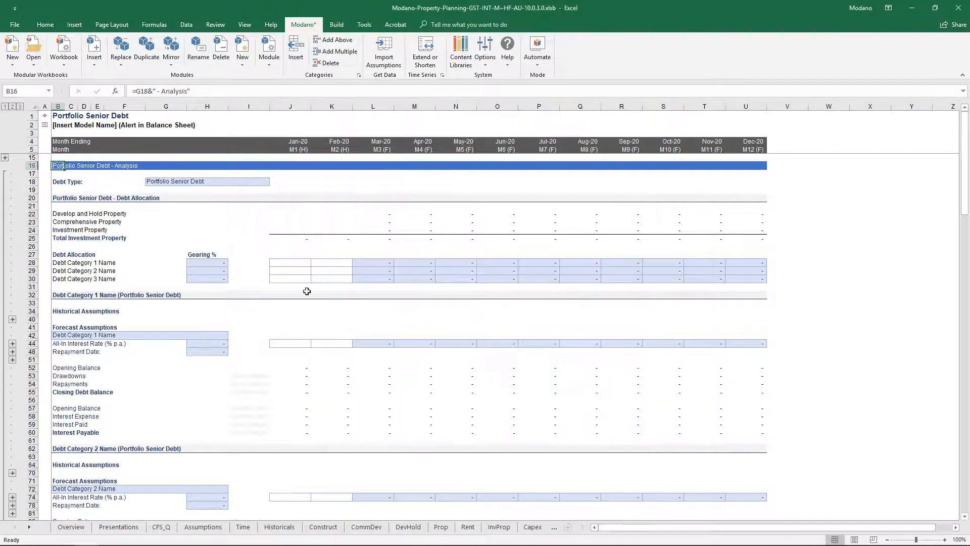
left_click_drag(28, 214, 27, 228)
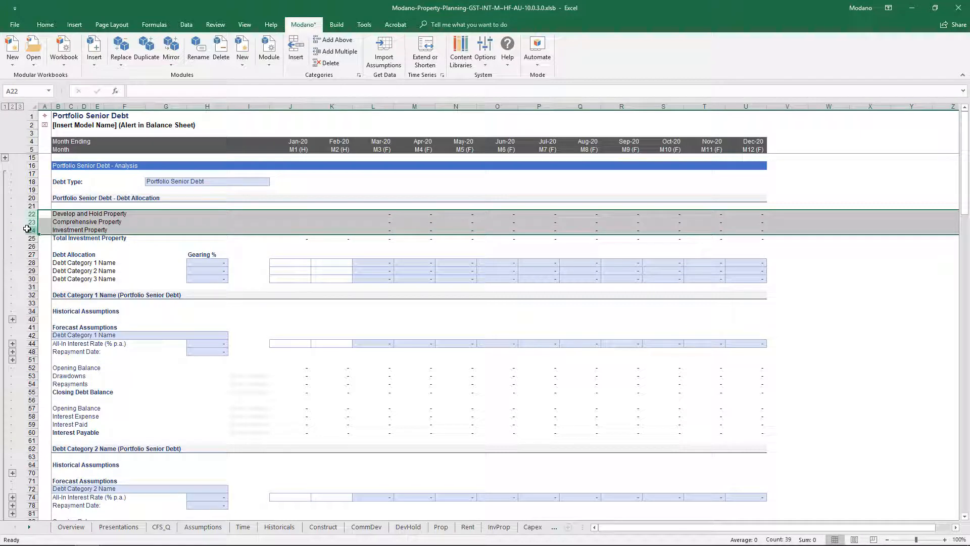
Step: Insert the Construction Debt (Asset, Credit Foncier) module and select the Property Development row in its Construction Projects forecast assumptions
left_click(93, 64)
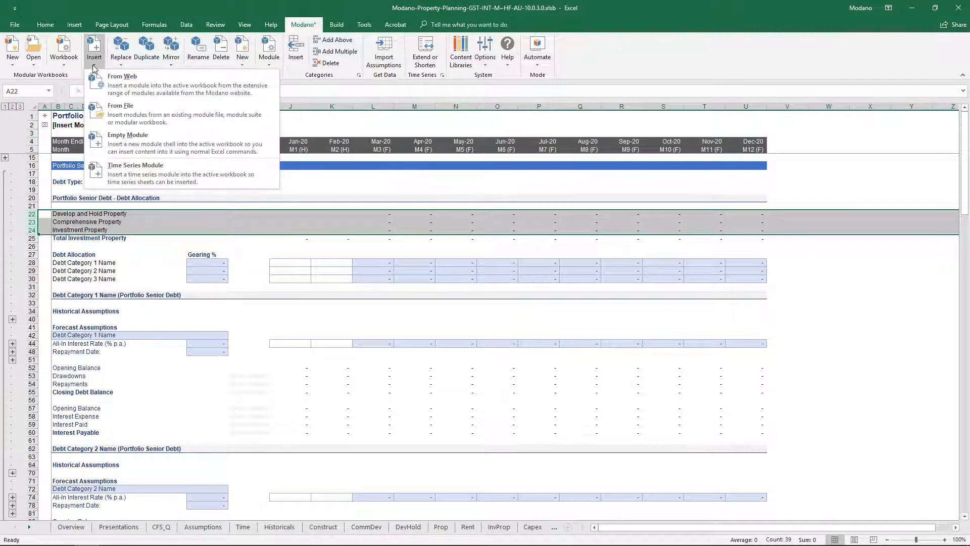
left_click(153, 92)
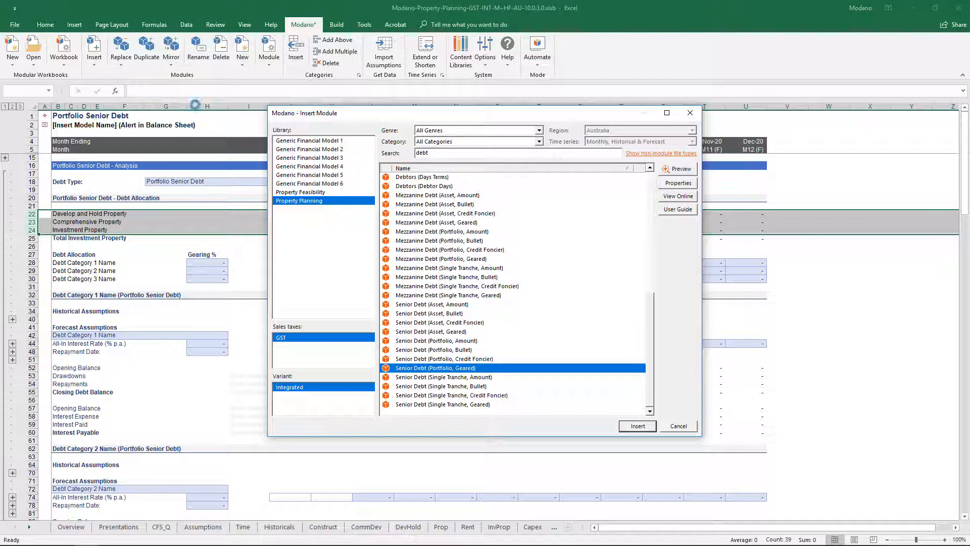
left_click(650, 196)
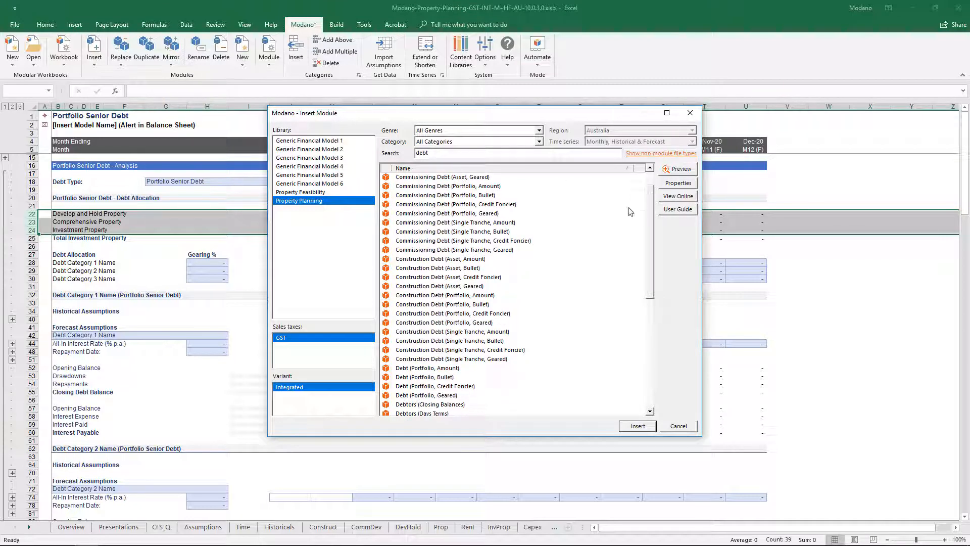
left_click(484, 278)
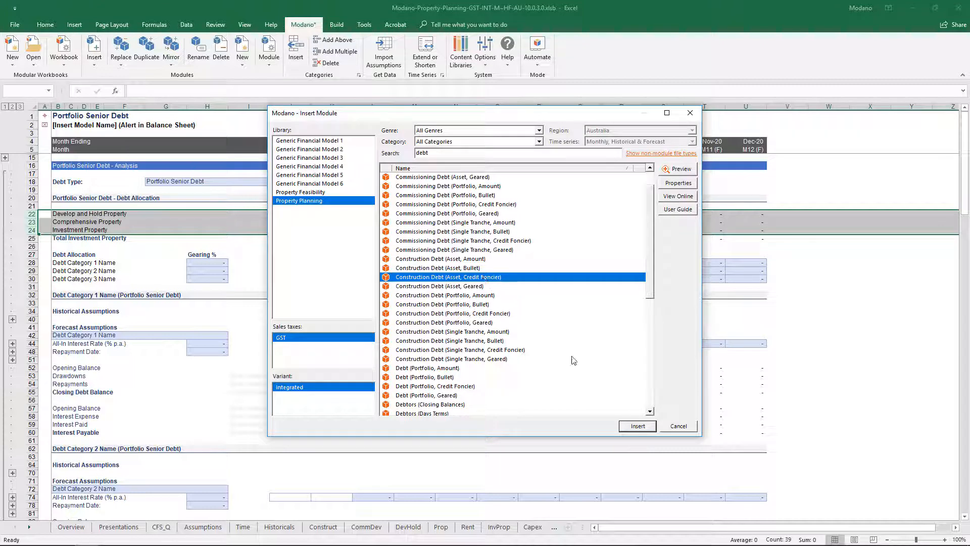
left_click(649, 427)
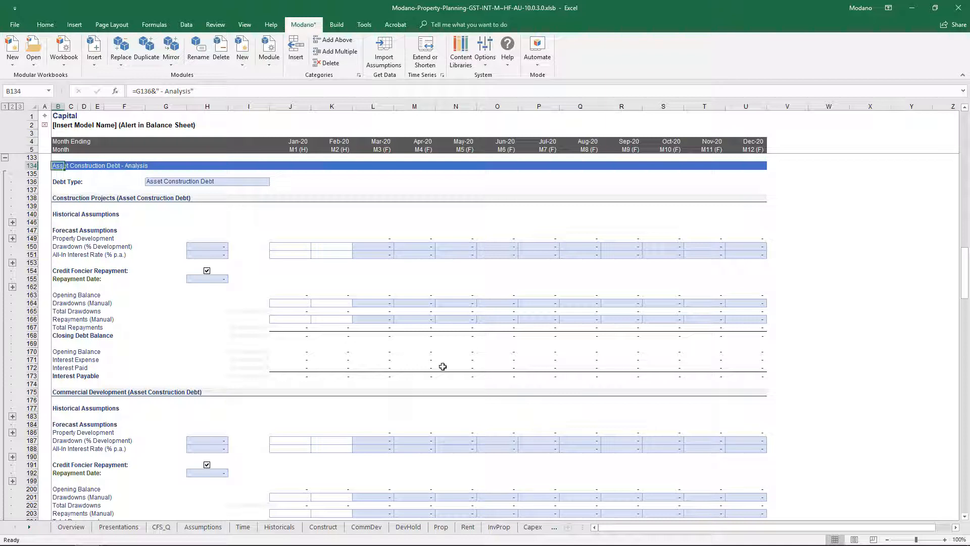
left_click(31, 238)
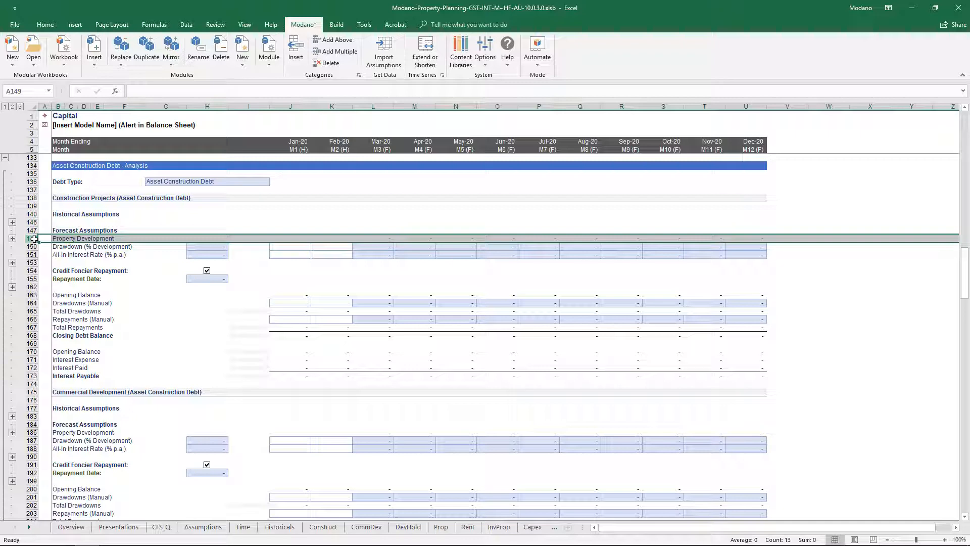
Step: Search the module library for "equity" to compare the ordinary equity development variants, and for "divid" to examine the dividend modules
left_click(94, 67)
left_click(124, 80)
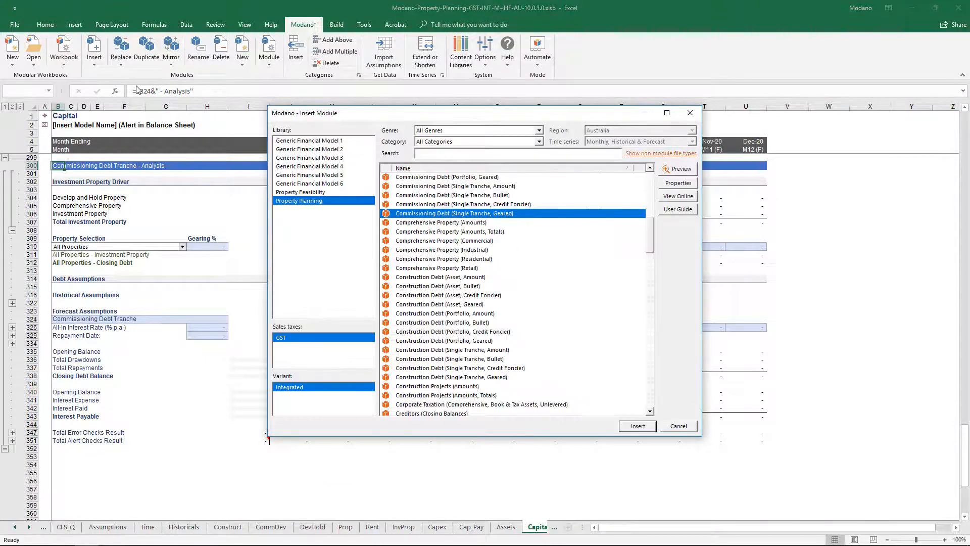
left_click(439, 151)
type("equity")
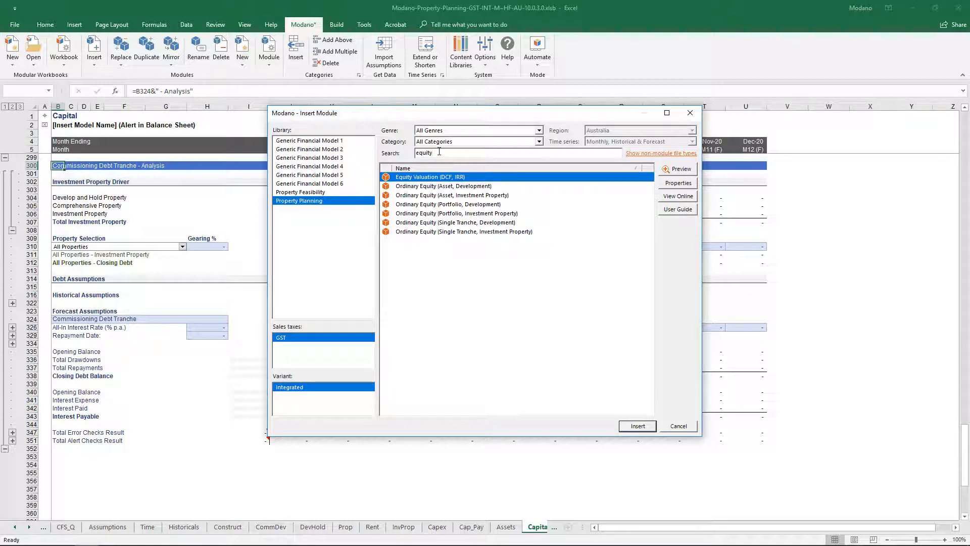
left_click(438, 187)
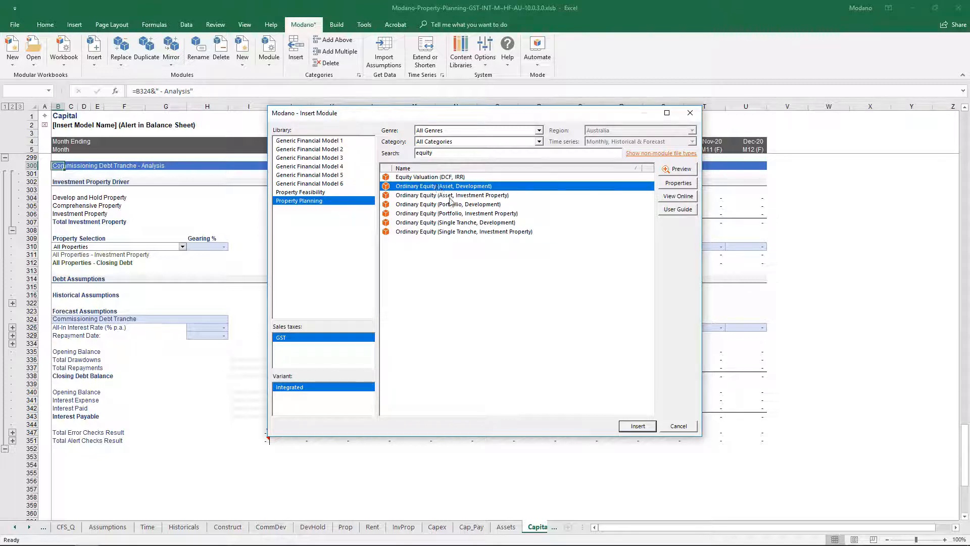
left_click(451, 204)
left_click(467, 223)
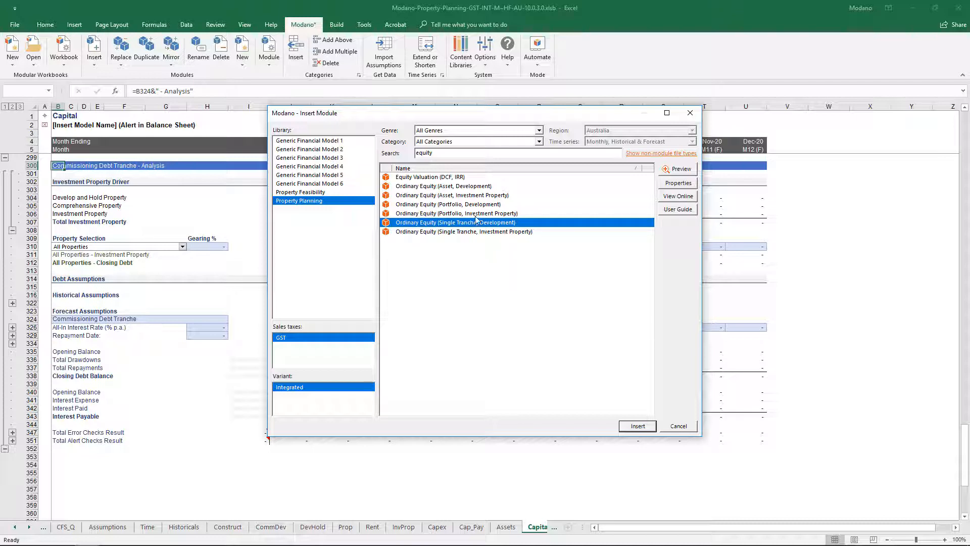
left_click_drag(448, 153, 306, 153)
type("divid")
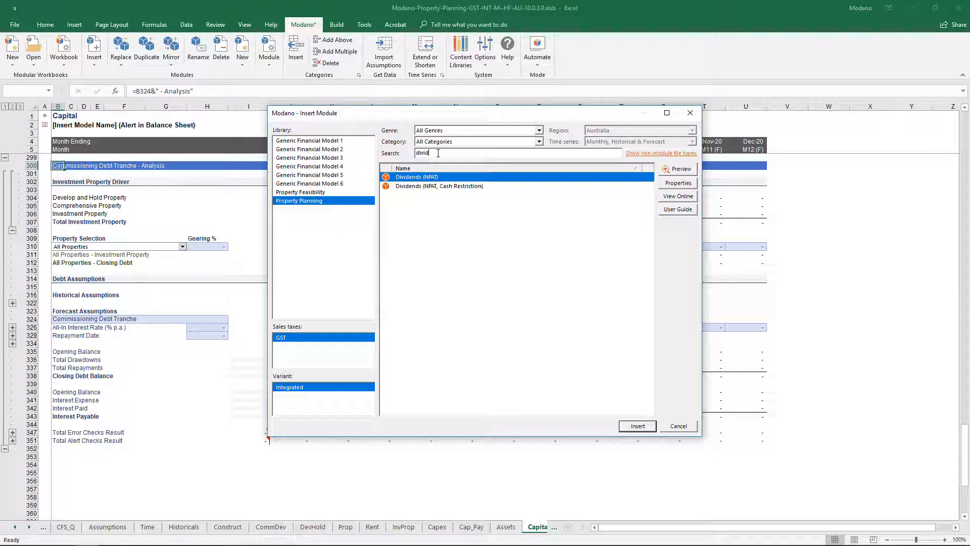
Step: Search for "other", insert the Other Balance Sheet Items (Property Planning) module and review its assumptions and interest on balances sections
left_click_drag(438, 153, 397, 154)
type("other")
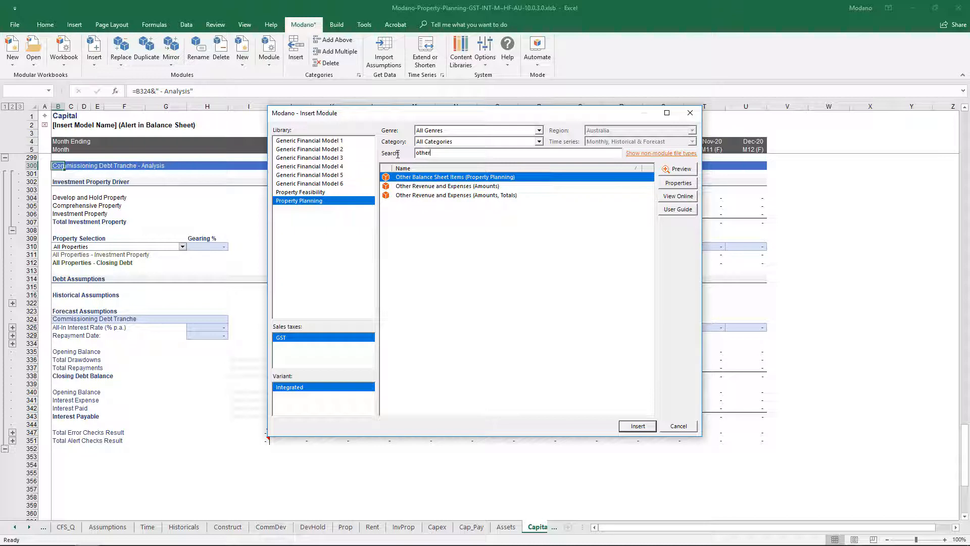
left_click(638, 426)
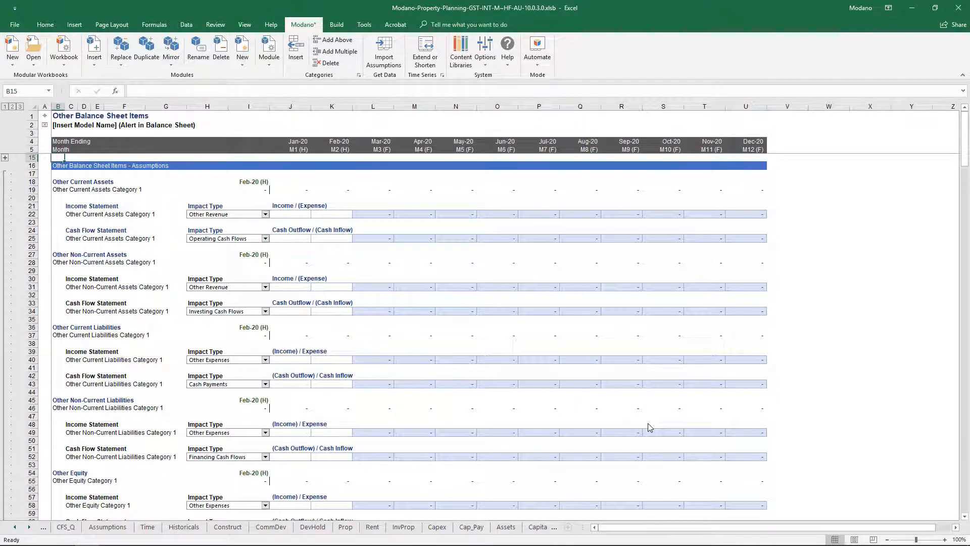
scroll(649, 427, "down", 7)
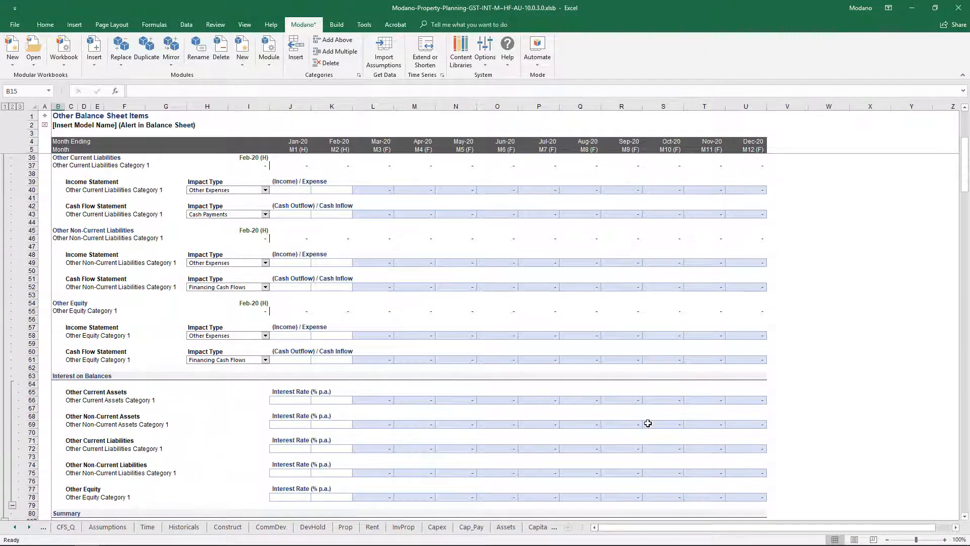
scroll(648, 423, "down", 3)
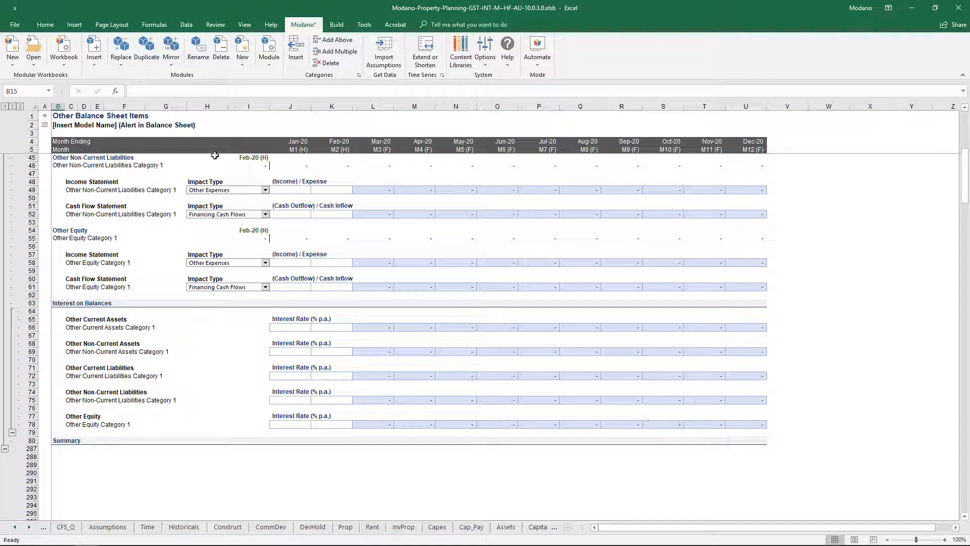
Step: Search for "valuation", insert the Enterprise Valuation (DCF, IRR) module and check its valuation method options
left_click(97, 64)
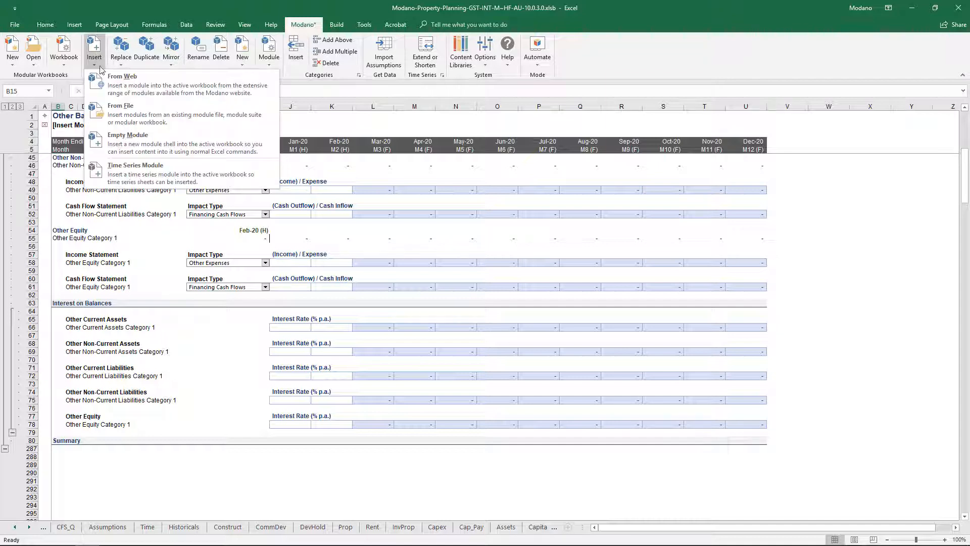
left_click(129, 84)
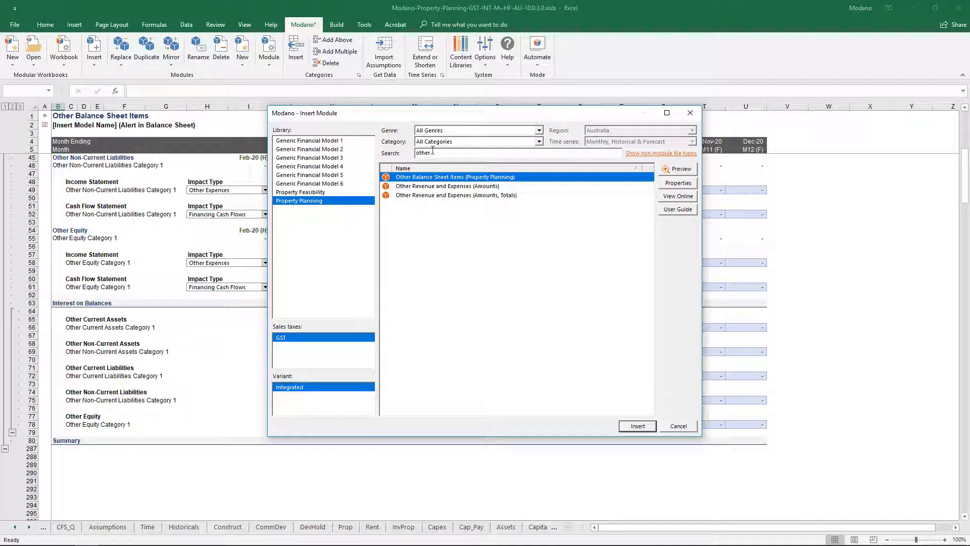
left_click_drag(434, 152, 394, 153)
type("valuation")
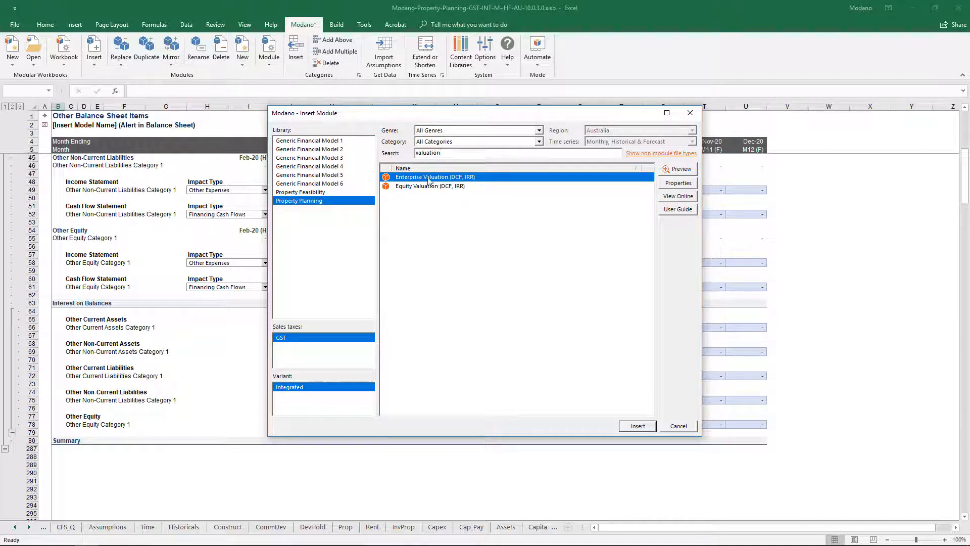
left_click(627, 427)
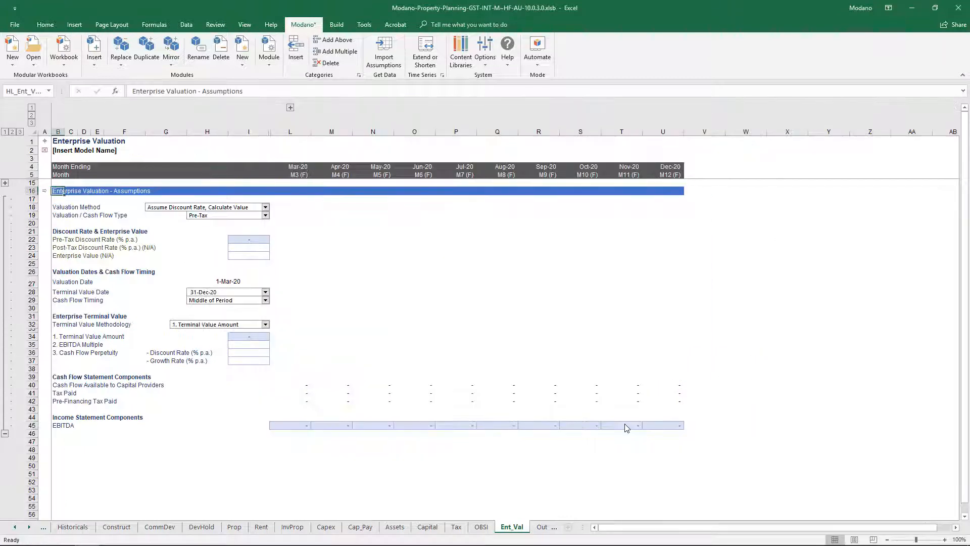
left_click(265, 209)
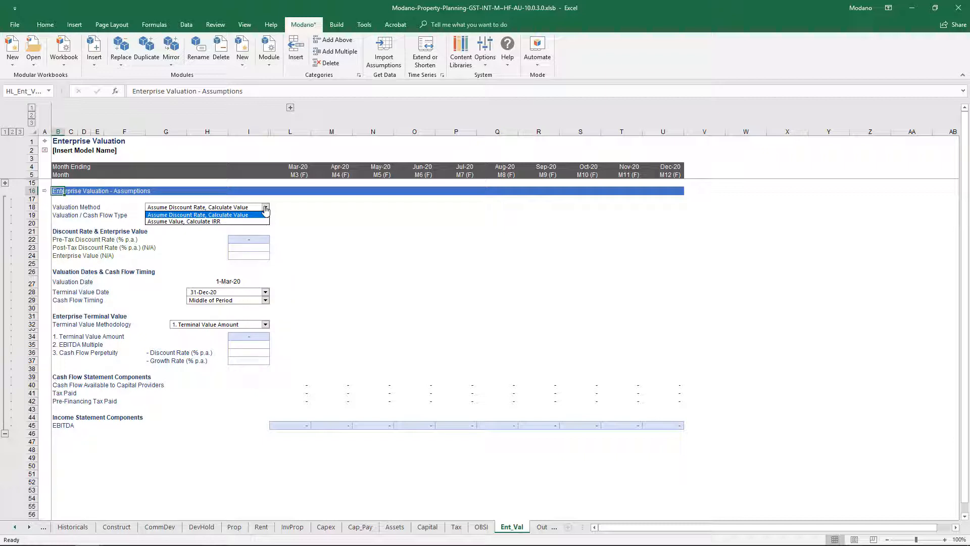
left_click(265, 208)
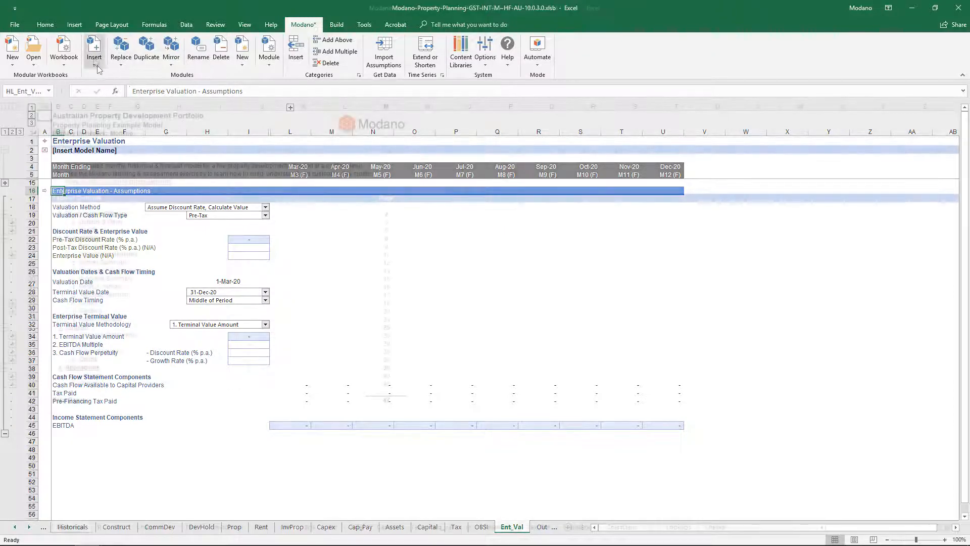
Step: Search for "bar chart" and insert the Bar Chart (Property Planning, Development WIP) module into the property planning example model
left_click(94, 61)
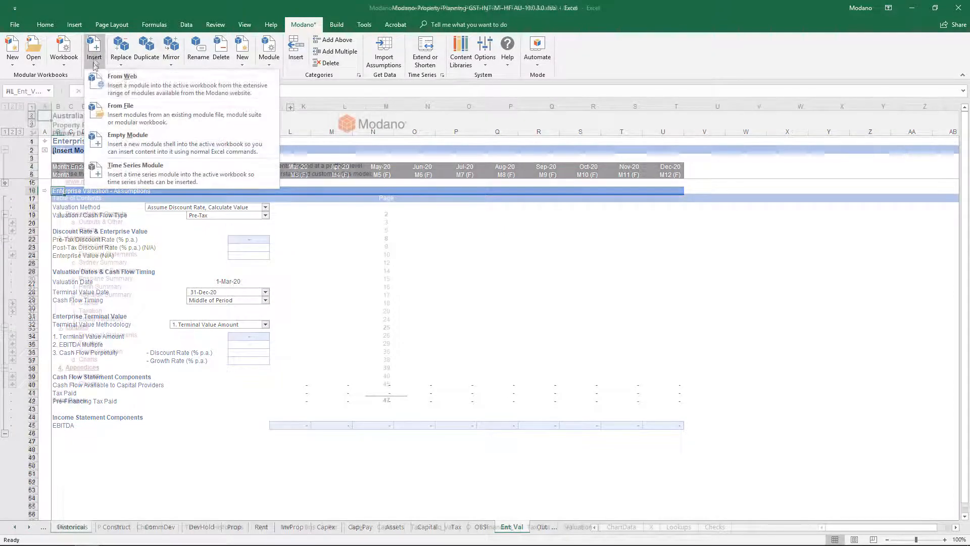
left_click(142, 86)
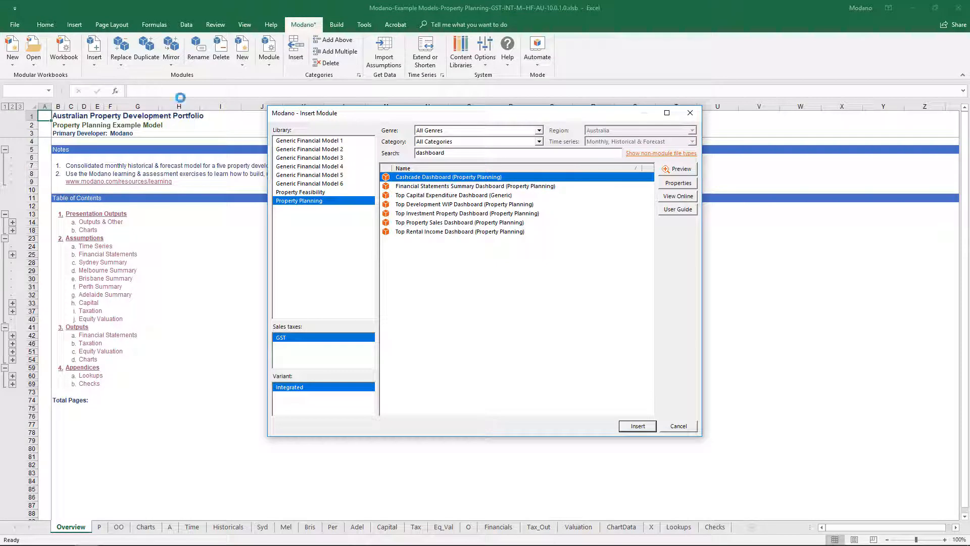
left_click_drag(449, 153, 362, 151)
type("bar chart")
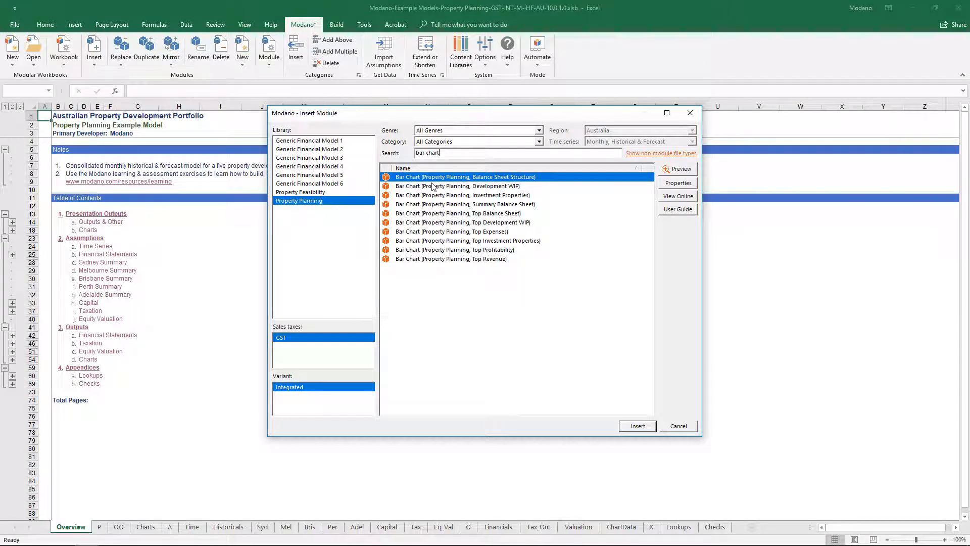
left_click(432, 186)
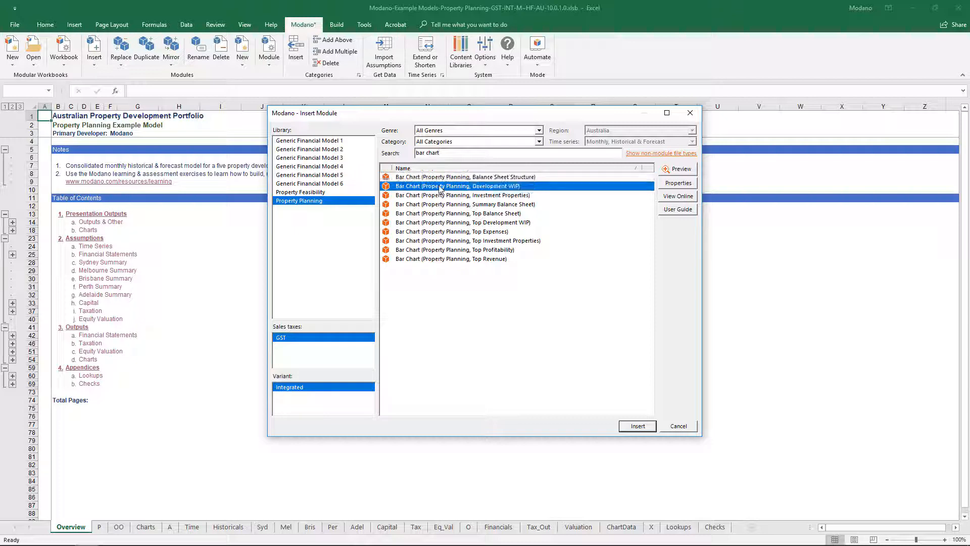
left_click(637, 426)
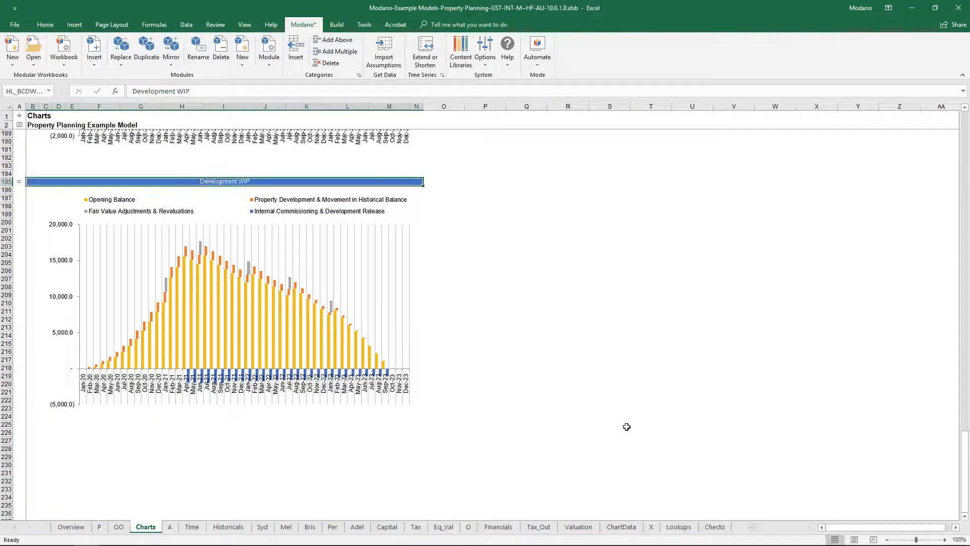
Step: Insert the Bar Chart (Property Planning, Summary Balance Sheet) module and review its charts
left_click(95, 56)
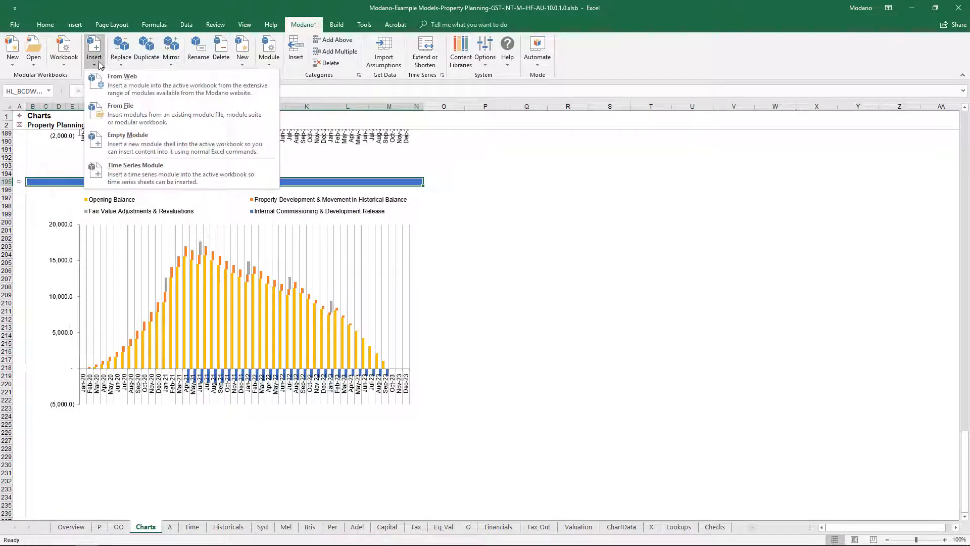
left_click(142, 87)
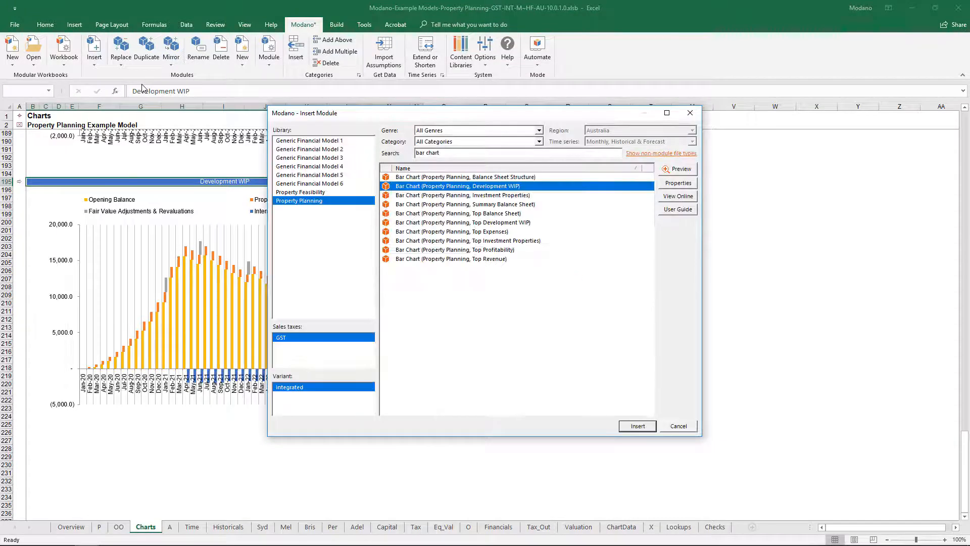
left_click(430, 204)
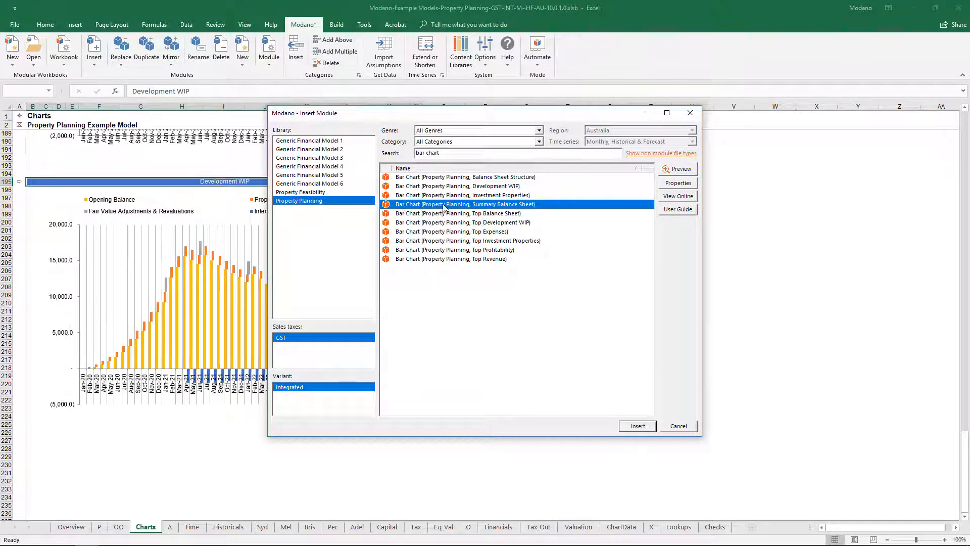
left_click(626, 430)
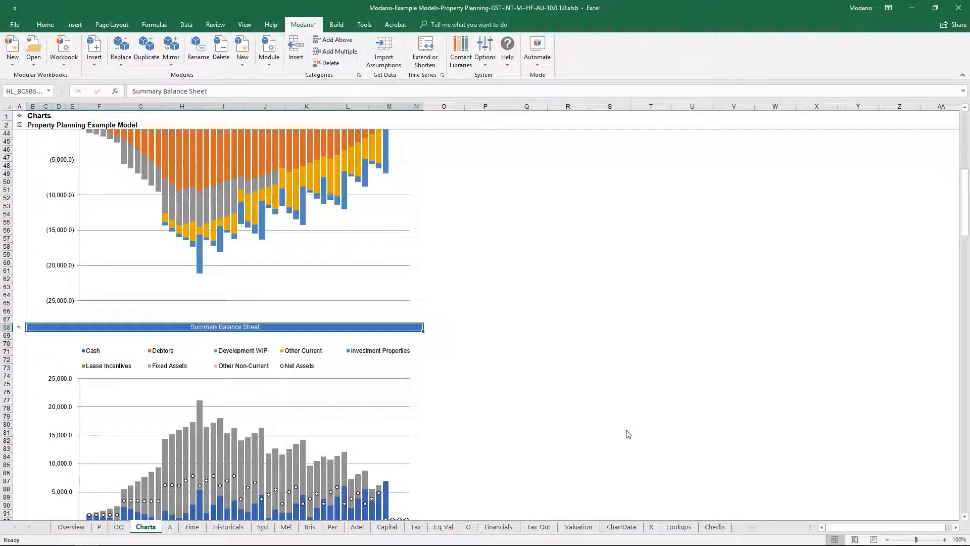
scroll(628, 434, "down", 7)
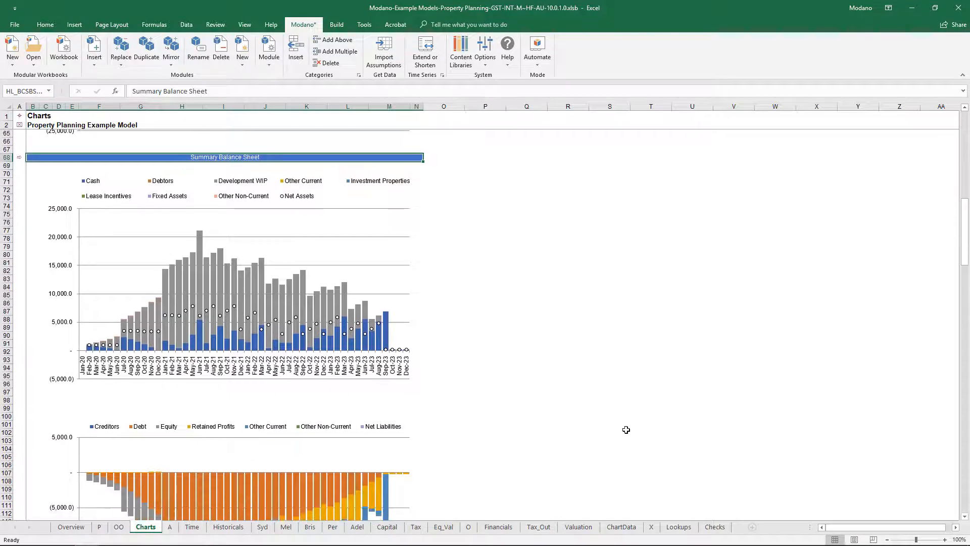
scroll(626, 429, "down", 2)
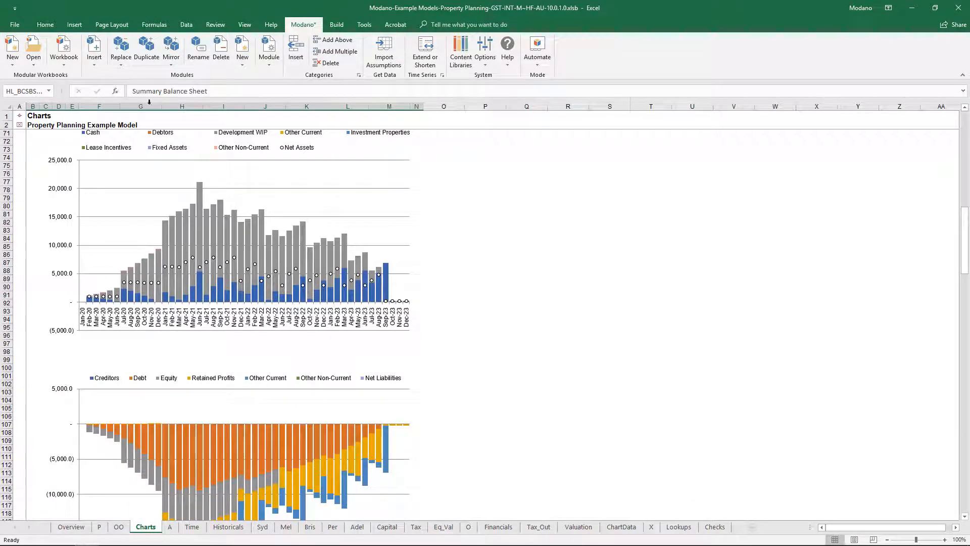
Step: Insert the Bar Chart (Property Planning, Balance Sheet Structure) module and review its charts
left_click(94, 55)
left_click(122, 79)
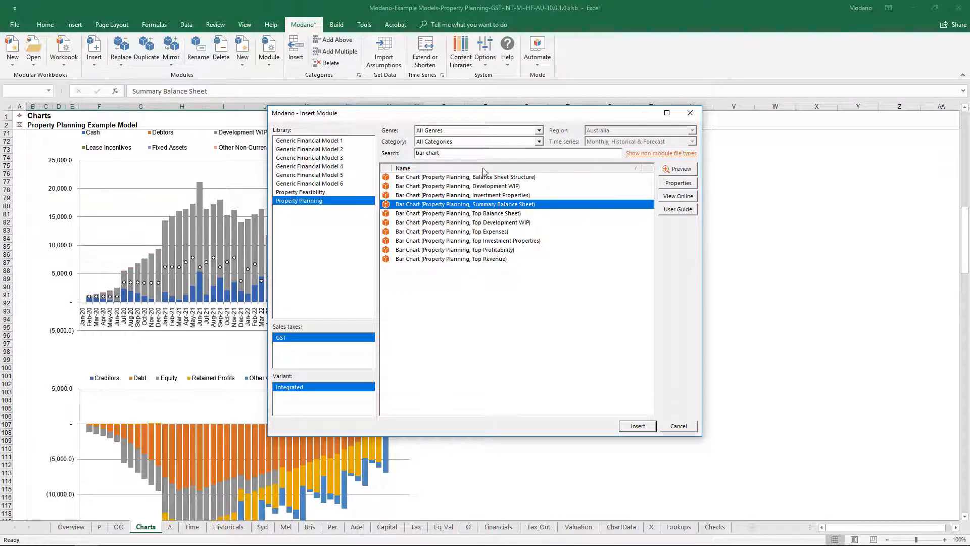
left_click(515, 178)
left_click(626, 426)
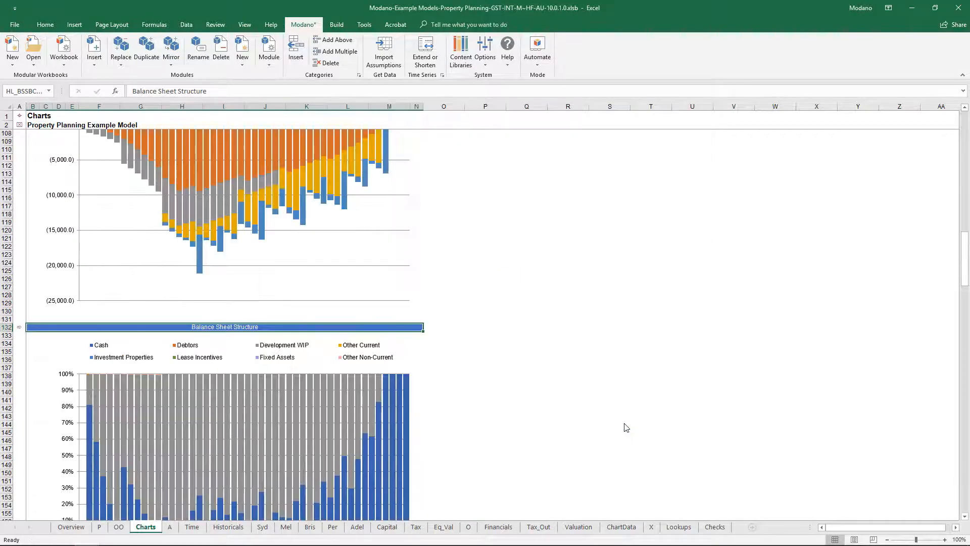
scroll(626, 427, "down", 9)
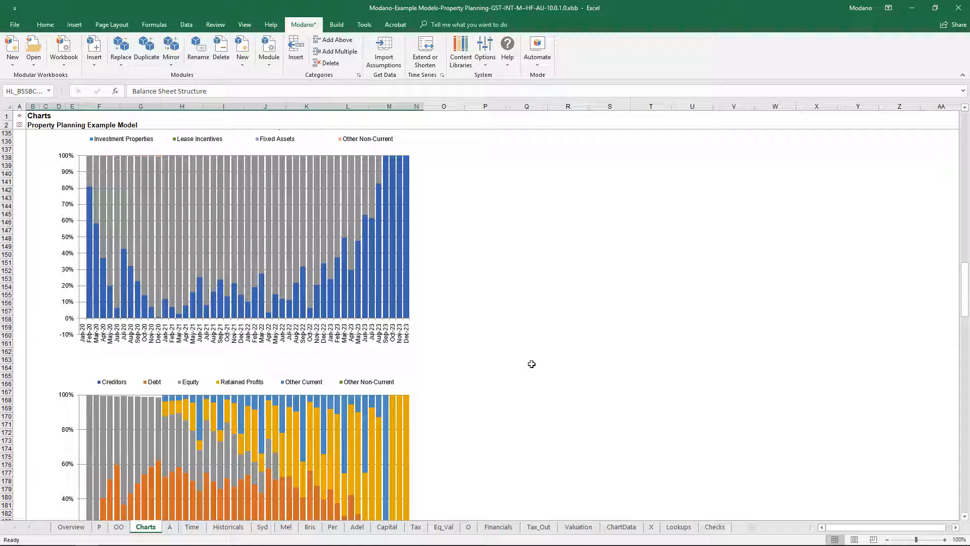
Step: Insert the Bar Chart (Property Planning, Top Development WIP) module from the web library
left_click(98, 66)
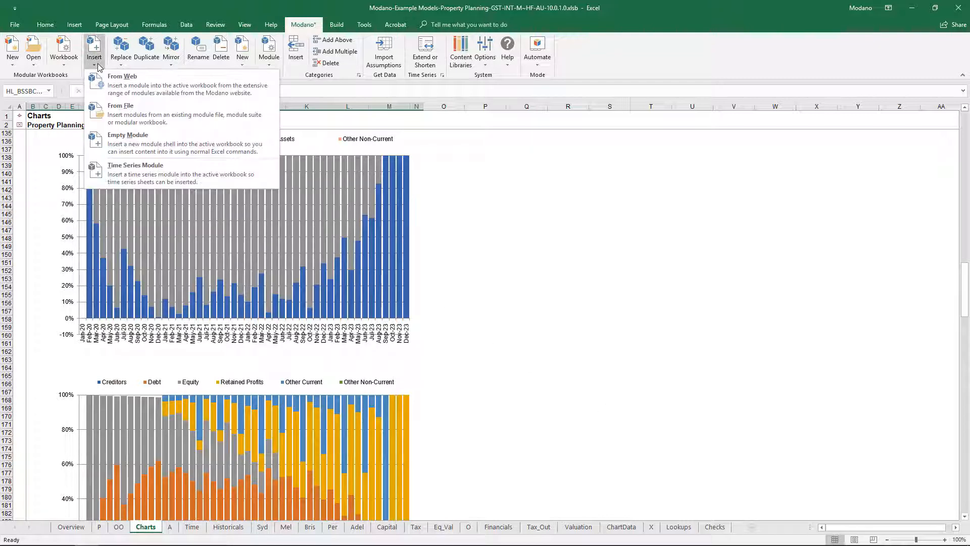
left_click(129, 87)
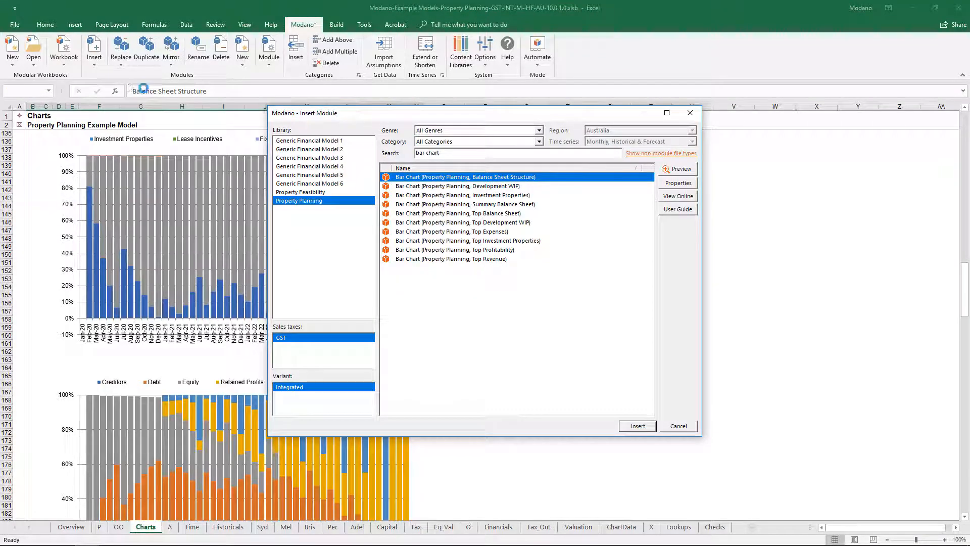
left_click(481, 223)
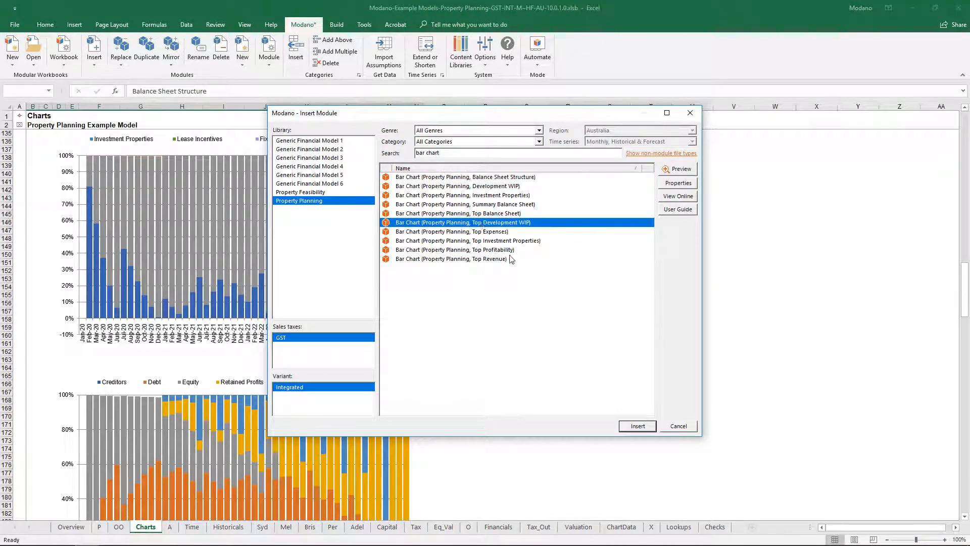
left_click(626, 427)
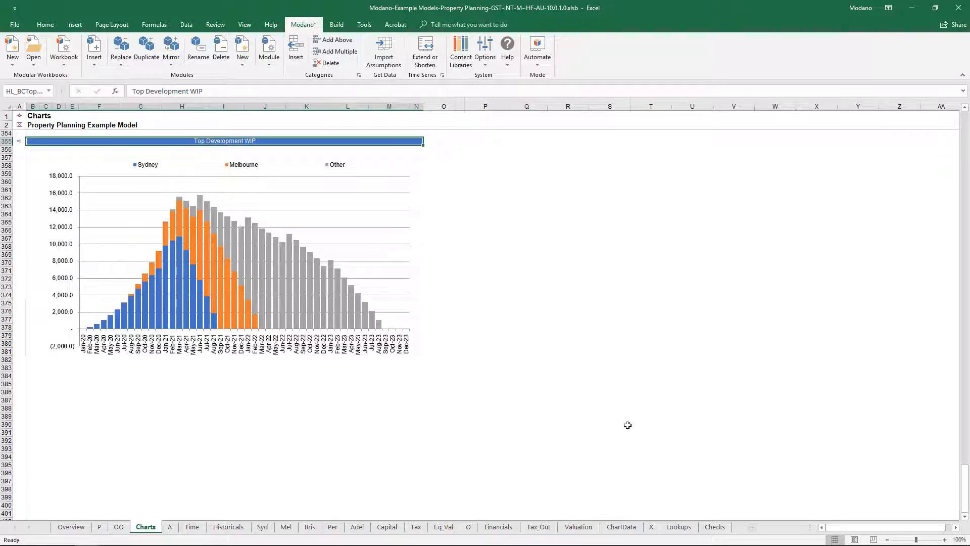
Step: Insert two more categories in the Top Rank Chart Data of Top Development WIP and return to its chart
left_click(19, 142)
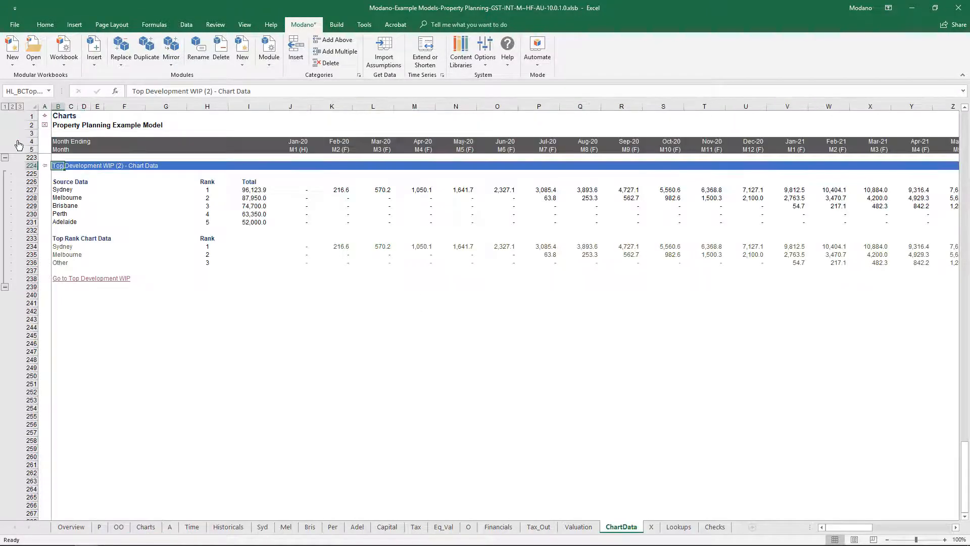
right_click(106, 251)
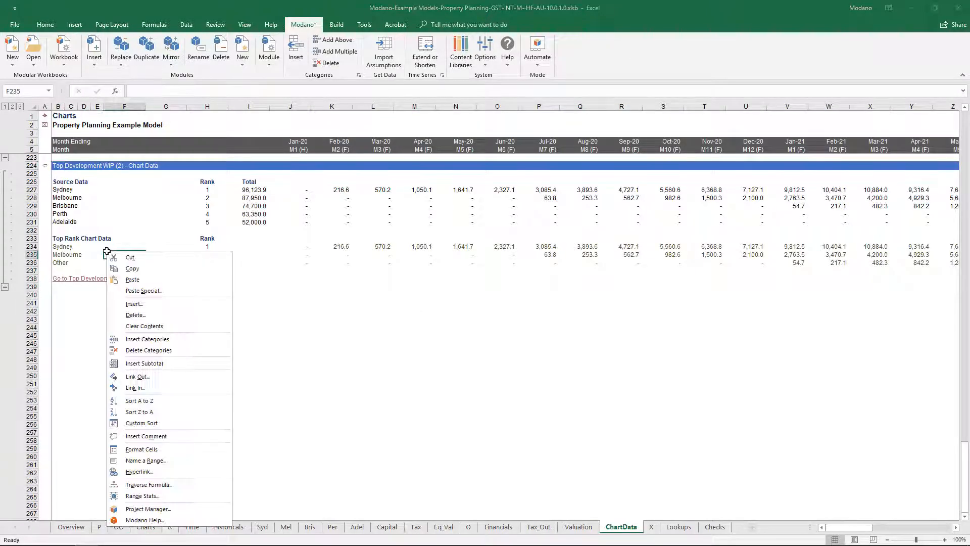
left_click(171, 342)
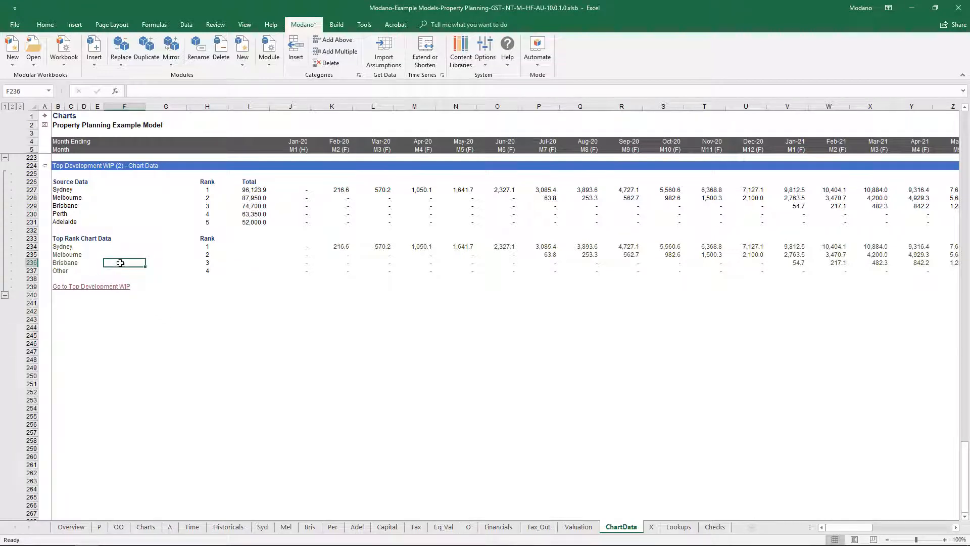
right_click(120, 262)
left_click(178, 350)
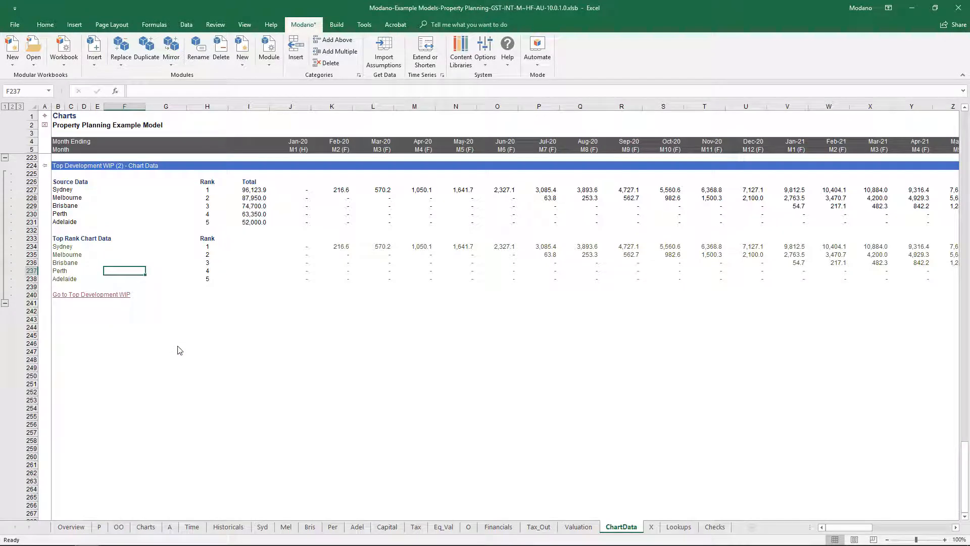
left_click(46, 169)
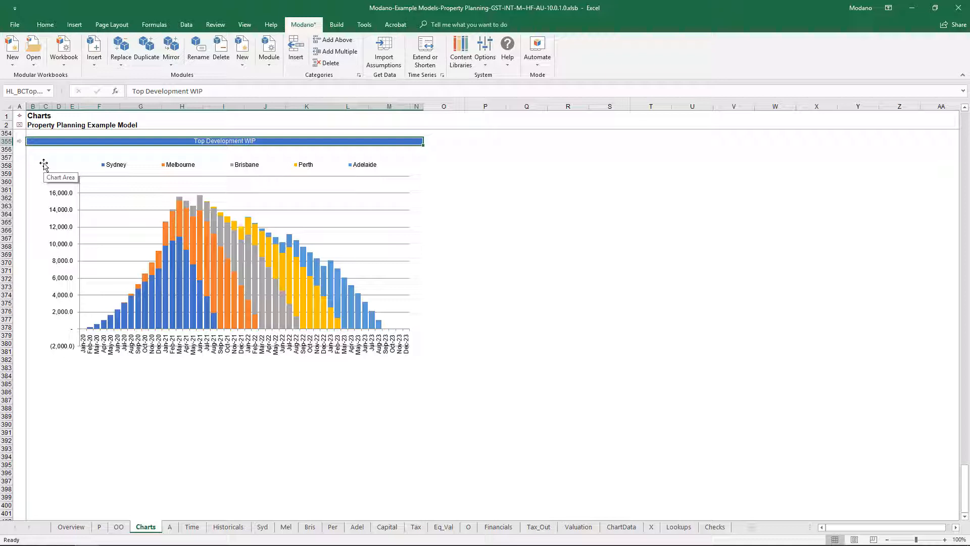
Step: Search the web module library for "cash" and insert the Cashcade Dashboard (Property Planning) module
left_click(94, 60)
left_click(132, 83)
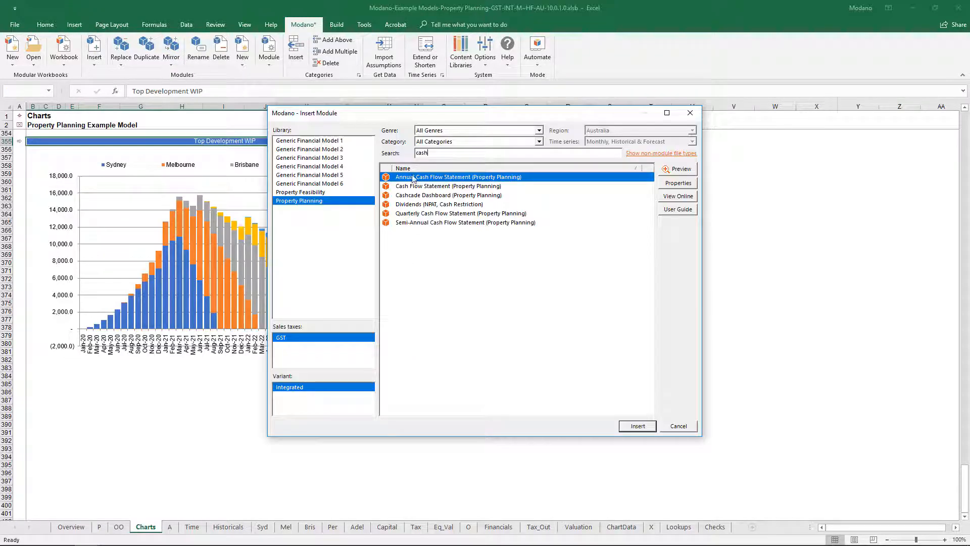
left_click(437, 196)
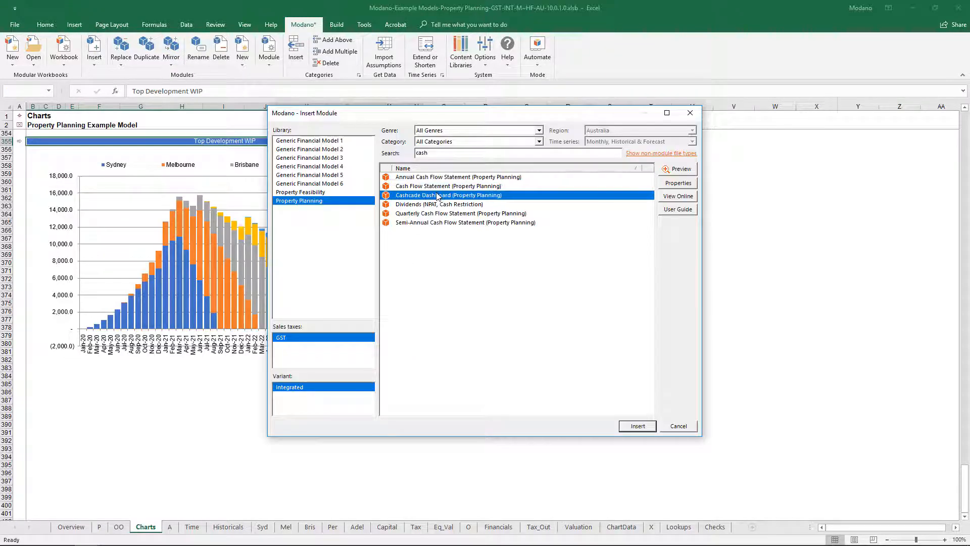
left_click(627, 427)
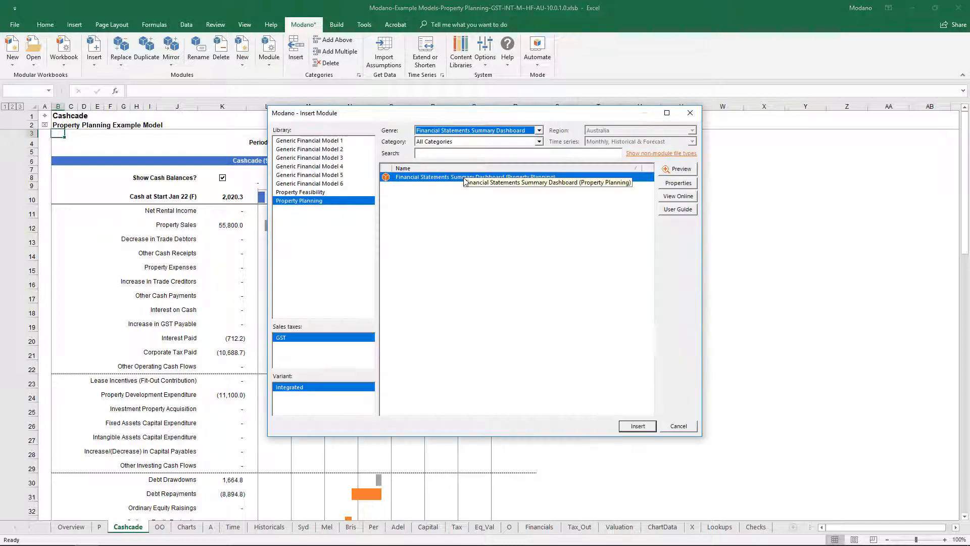
Step: Insert the Financial Statements Summary Dashboard (Property Planning) module and make one duplicate of it
left_click(464, 177)
left_click(636, 426)
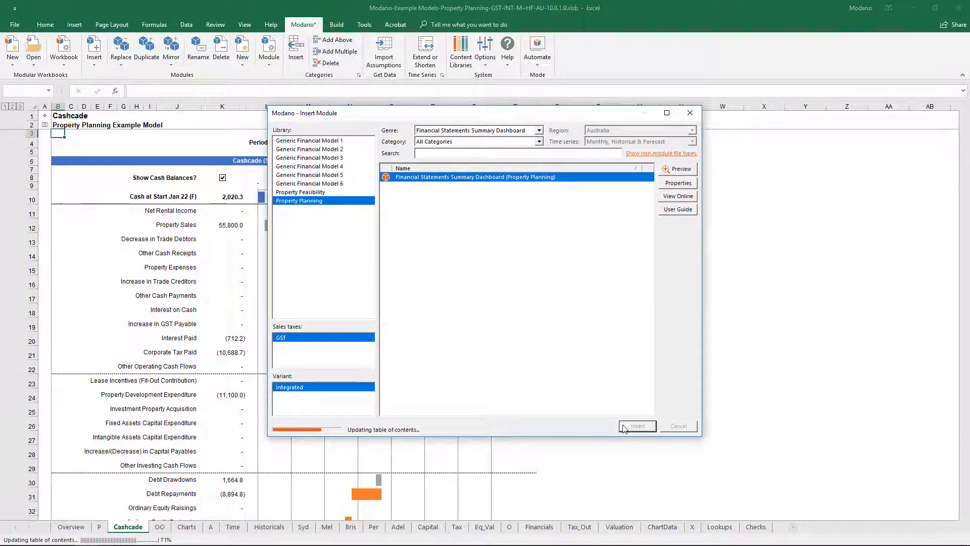
left_click(146, 51)
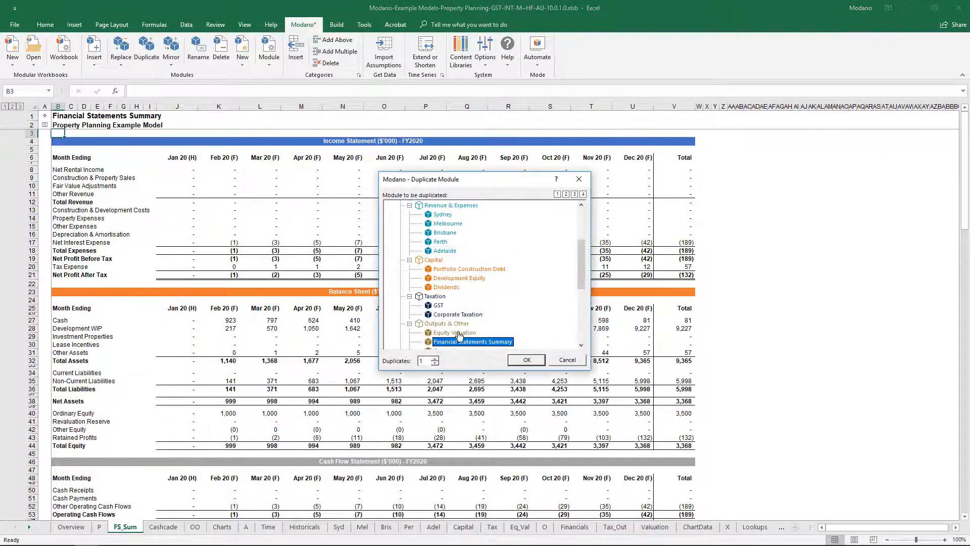
left_click(525, 361)
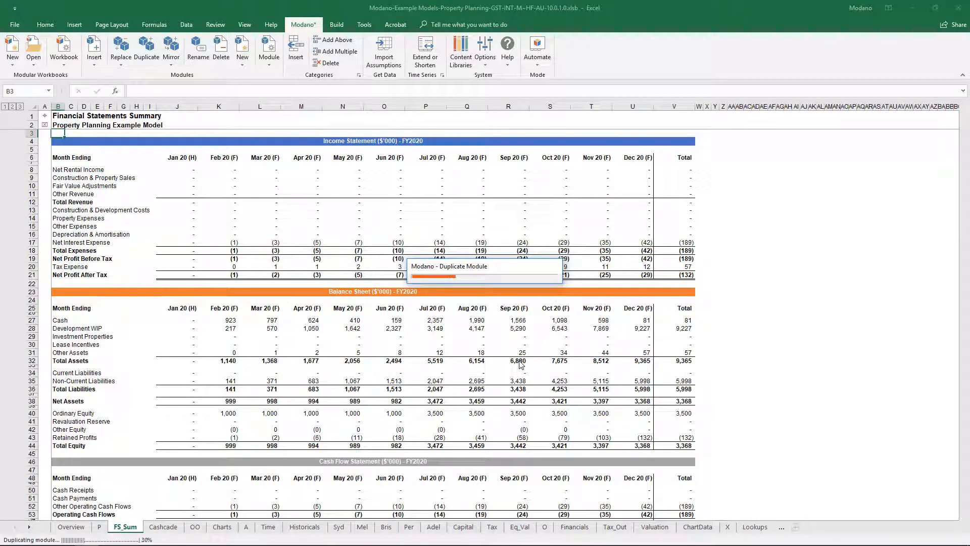
Step: Set the First Displayed Period of the duplicated financial statements summary to Jan 21 (F)
scroll(485, 368, "down", 20)
left_click(399, 474)
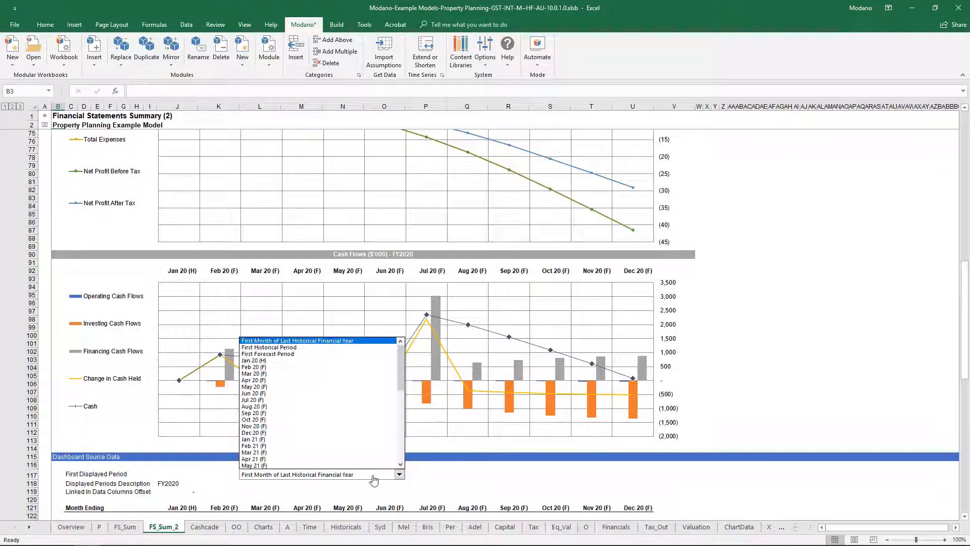
left_click(303, 442)
Step: Rename the duplicated financial statements summary sheet FY21 and the original summary sheet FY20
right_click(163, 527)
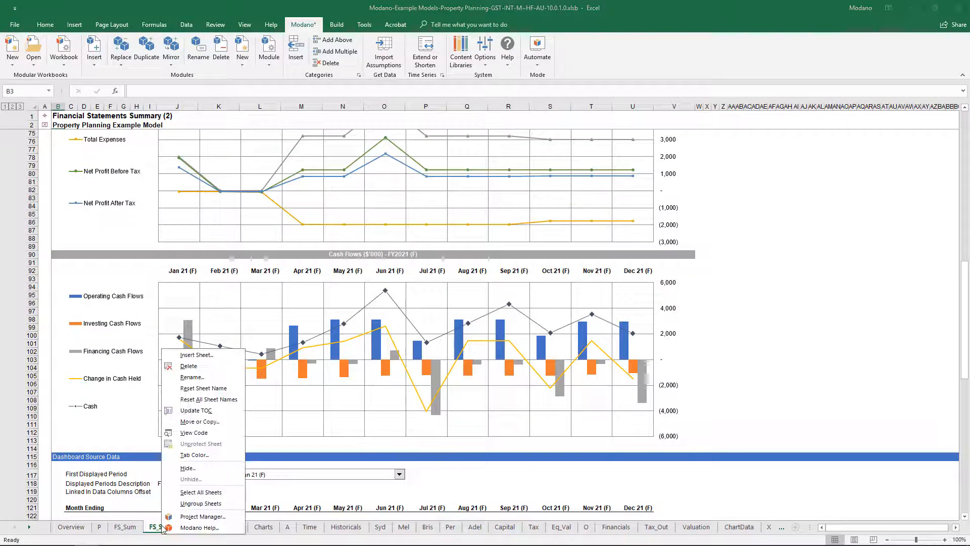
left_click(203, 388)
key("Return")
right_click(125, 529)
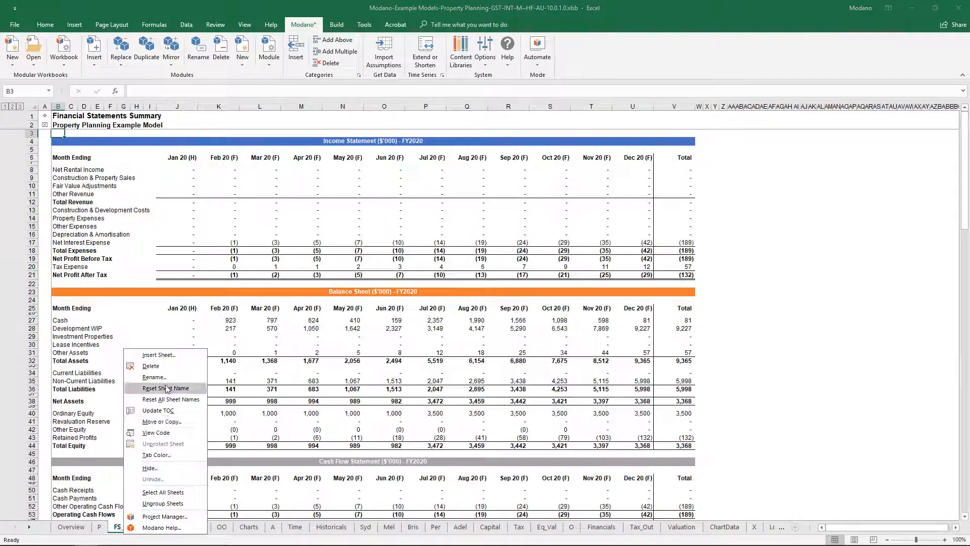
left_click(204, 389)
key("Return")
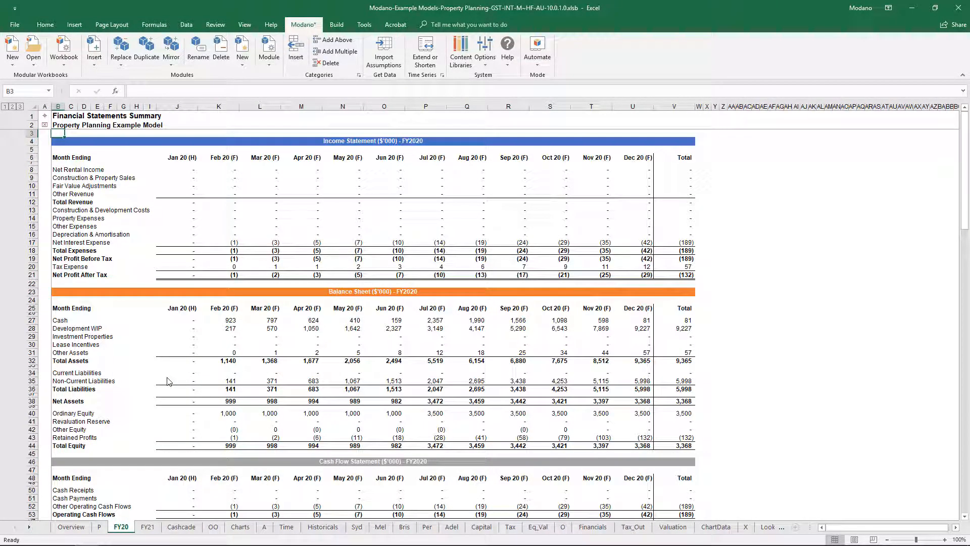
Step: Filter the web modules by the Top Development WIP Dashboard genre and insert the Top Development WIP Dashboard (Property Planning) module
left_click(93, 56)
left_click(113, 81)
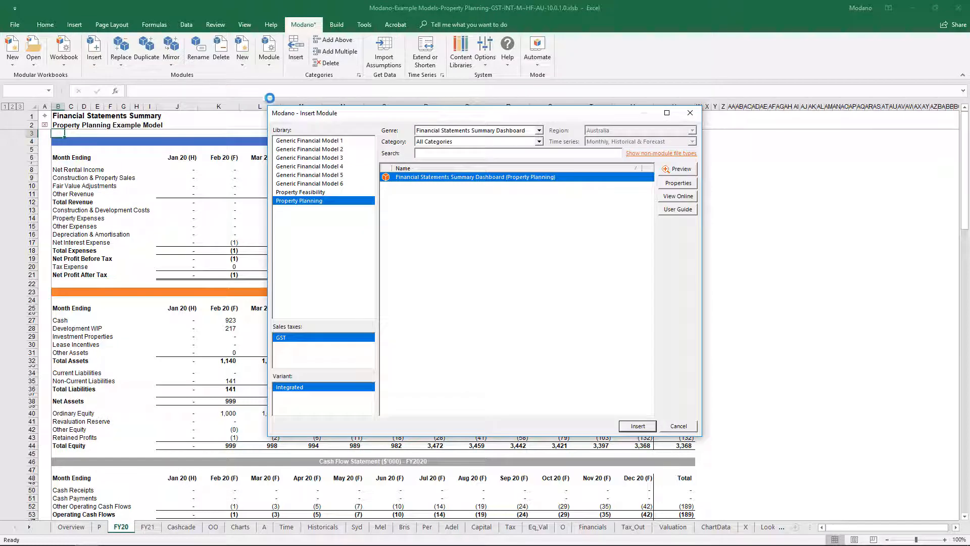
left_click(420, 133)
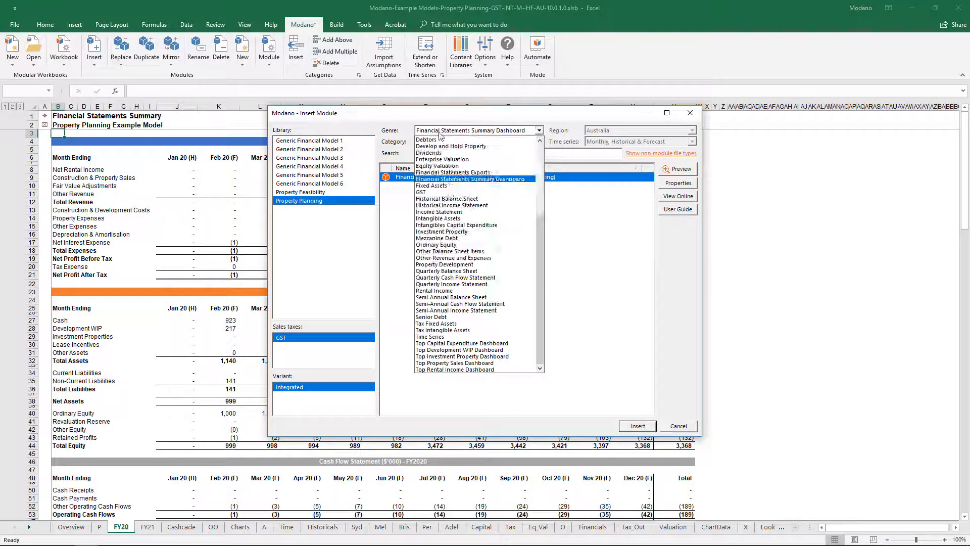
left_click(488, 352)
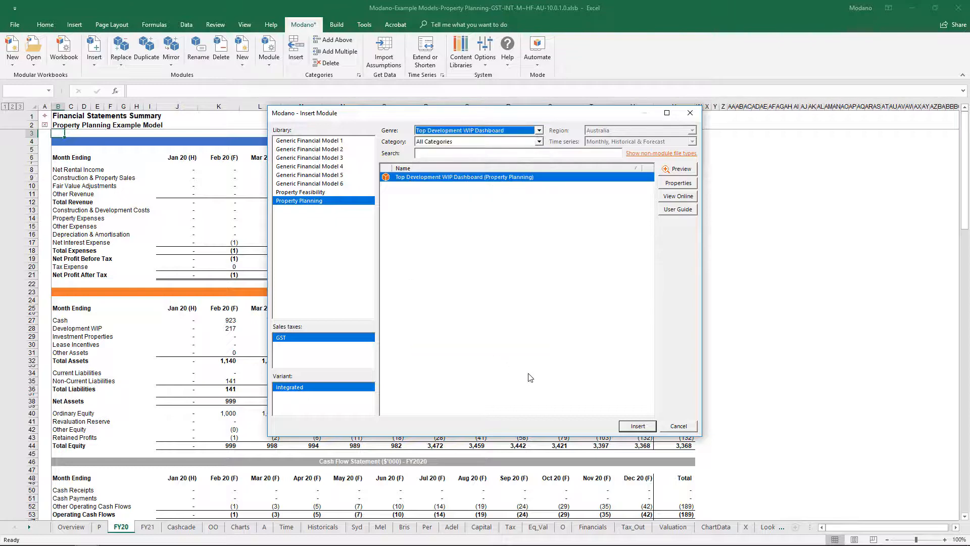
left_click(628, 427)
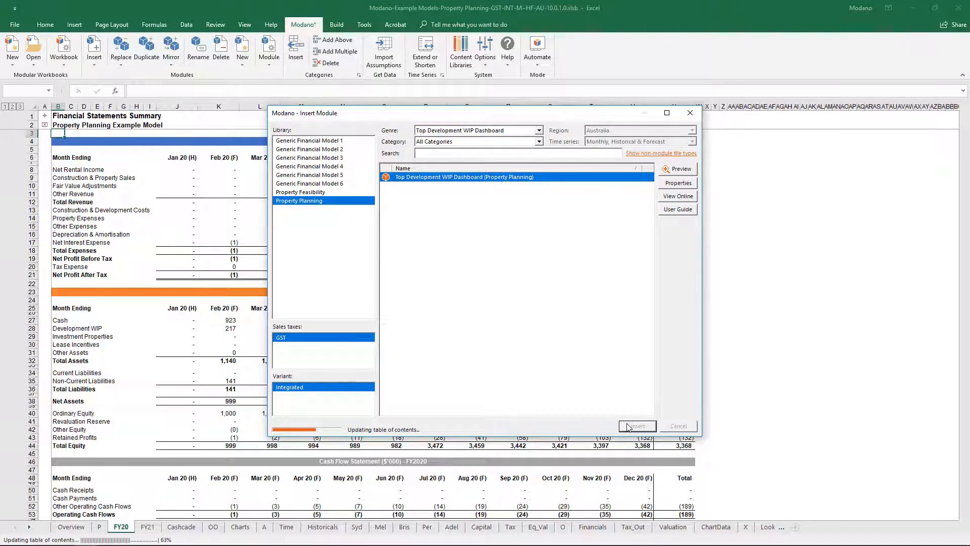
Step: Review the Top Development WIP dashboard's charts and source data, and inspect the module links into the Melbourne base category row
scroll(629, 292, "down", 5)
scroll(630, 295, "down", 18)
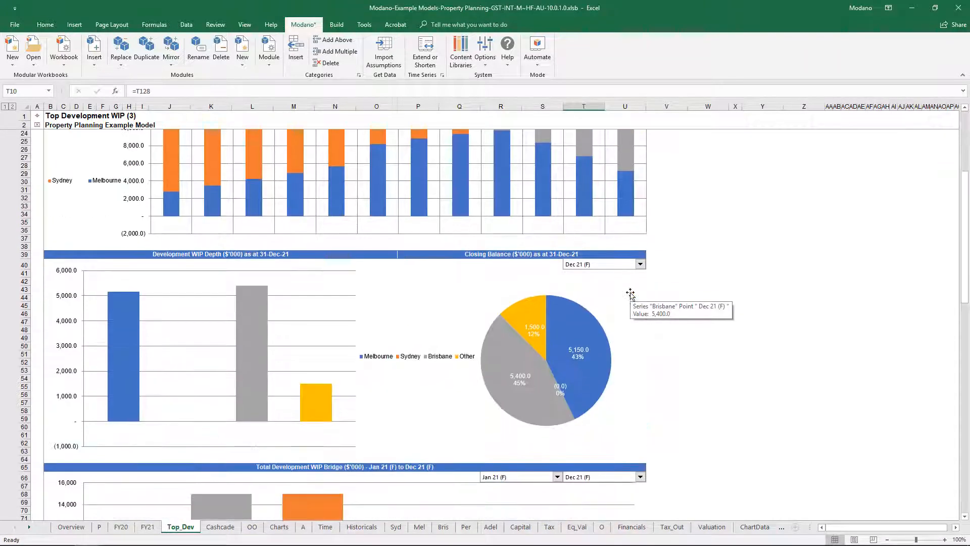
scroll(630, 293, "down", 8)
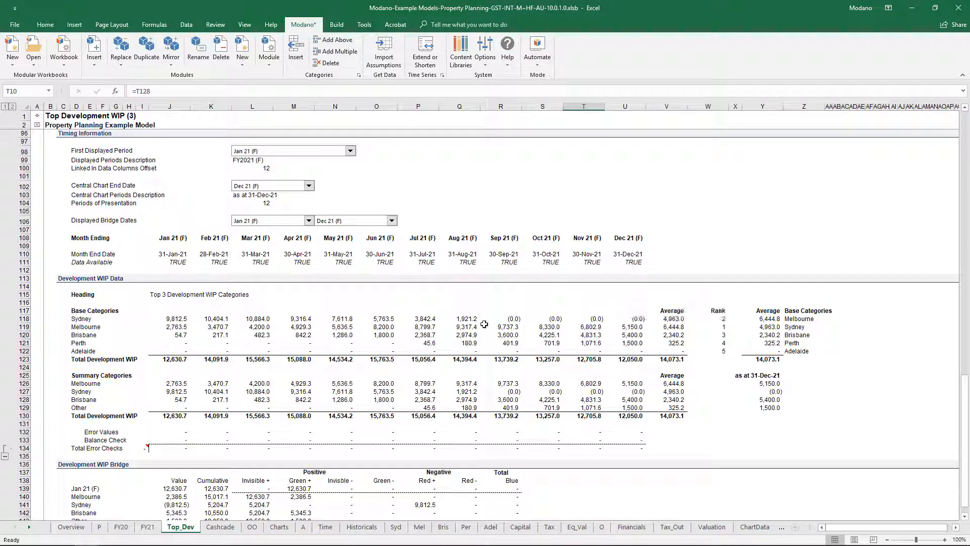
left_click(462, 329)
right_click(463, 331)
left_click(498, 384)
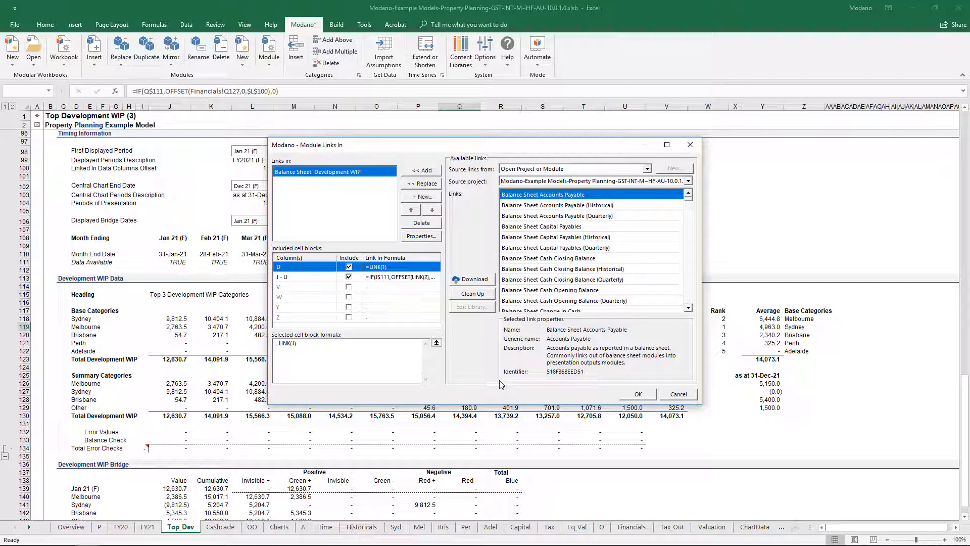
key("Escape")
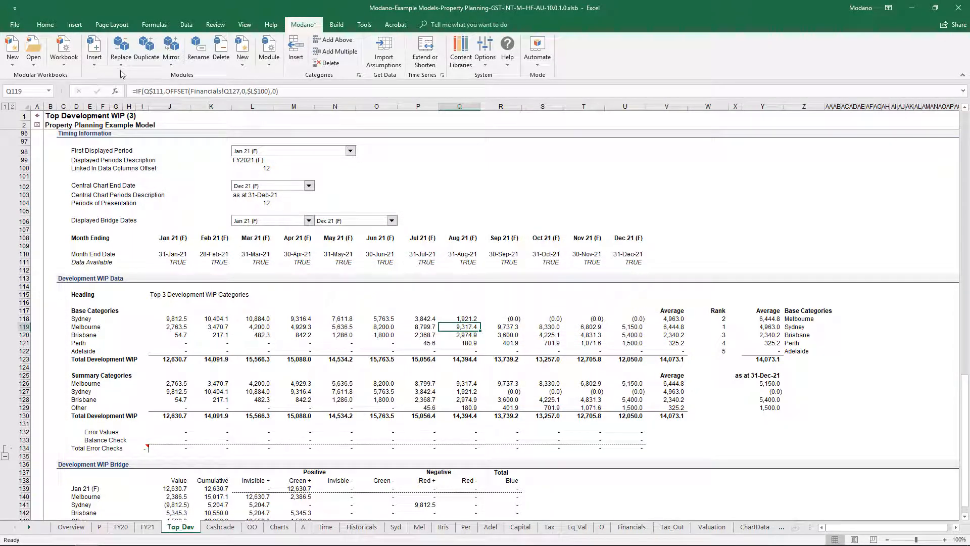
Step: Start inserting another web module, reset the genre filter to All Genres and bring up the list of genres
left_click(103, 61)
left_click(129, 76)
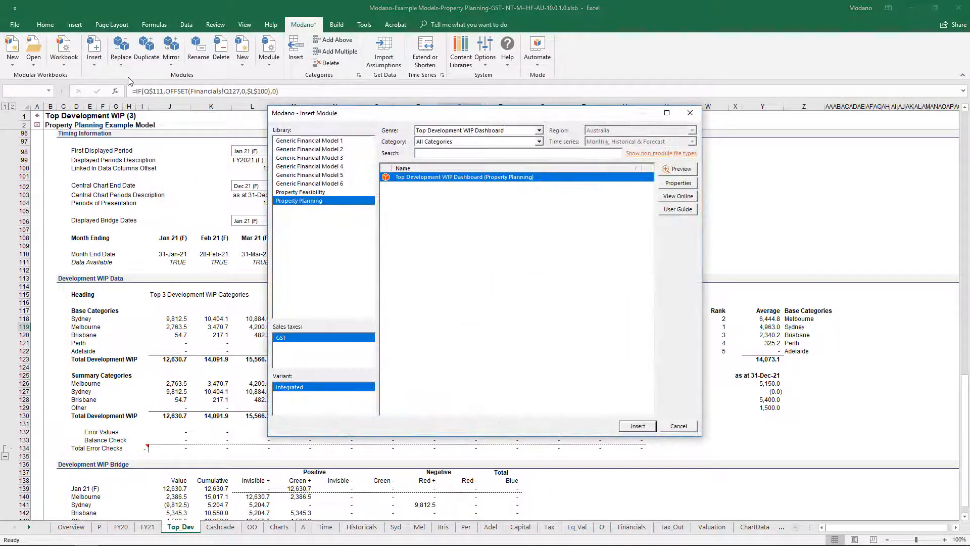
left_click(447, 130)
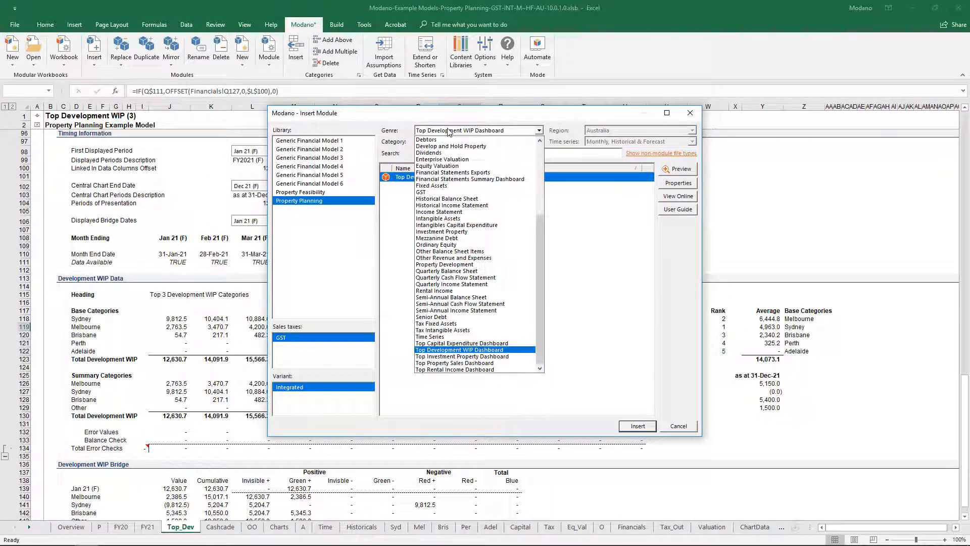
left_click(539, 151)
left_click(531, 140)
left_click(539, 131)
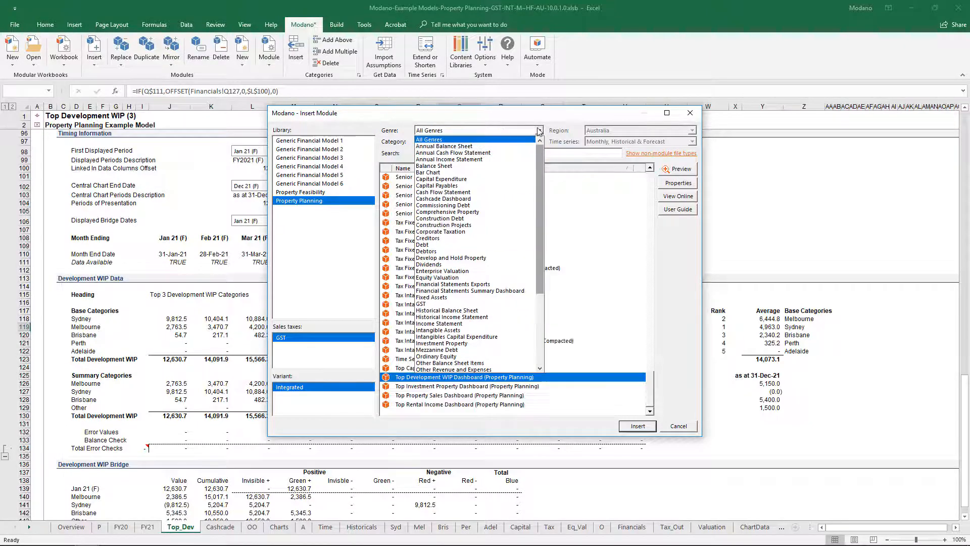